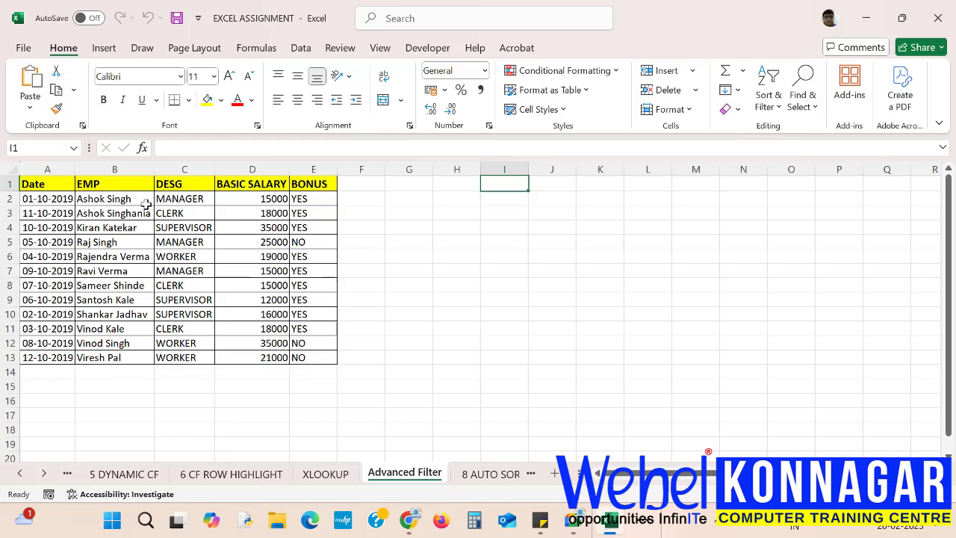
- Select the DESG header and the MANAGER entry below it in C1:C2
left_click_drag(185, 184, 184, 198)
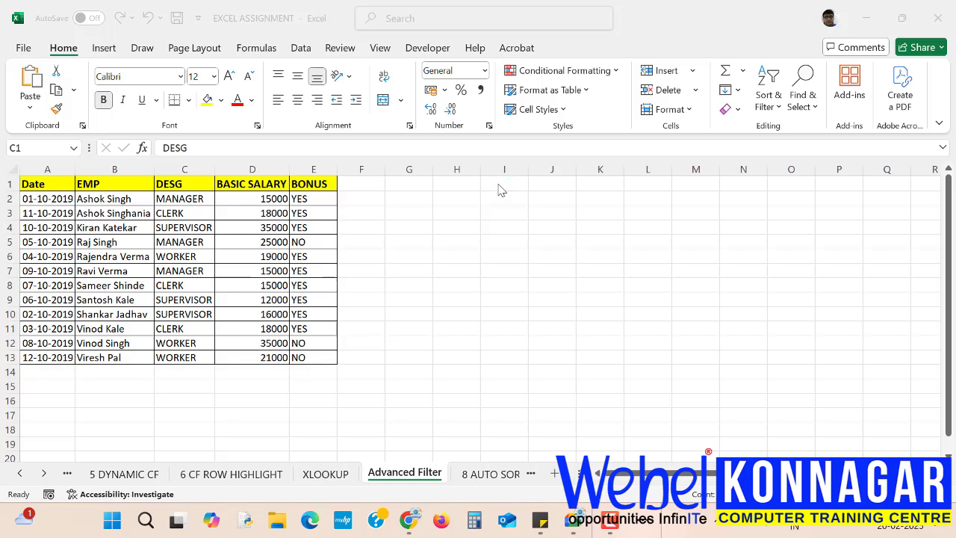
- Switch to Google Meet to check the presentation window, and return to the Excel workbook
mouse_move(574, 522)
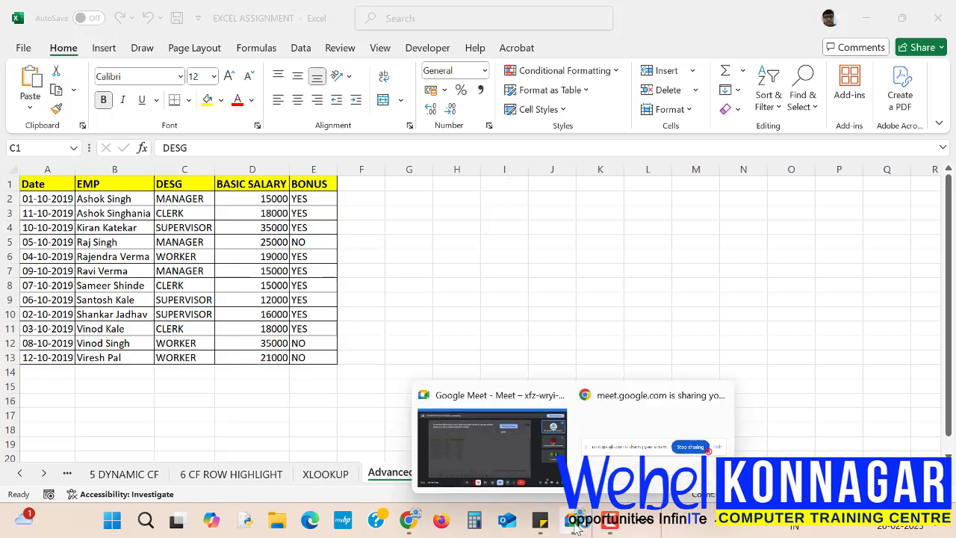
left_click(547, 475)
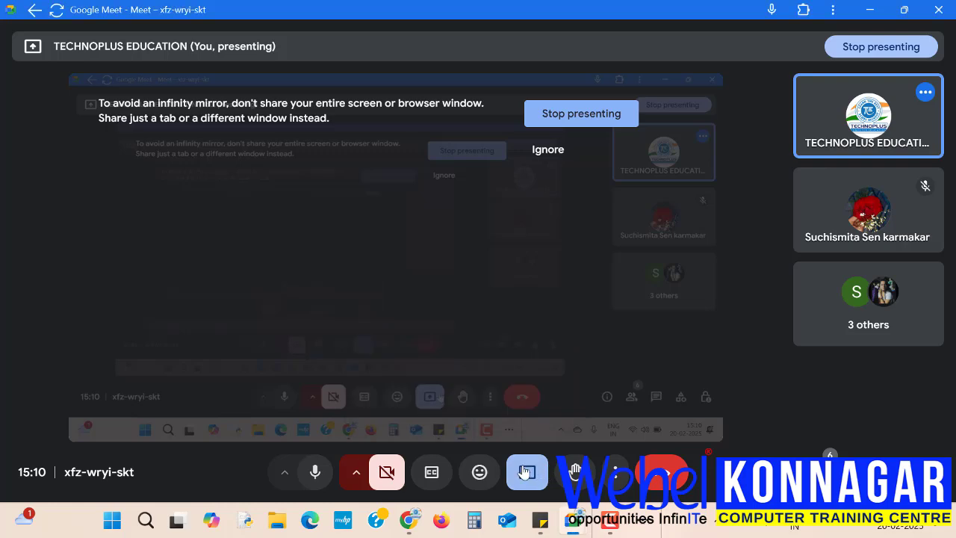
left_click(643, 521)
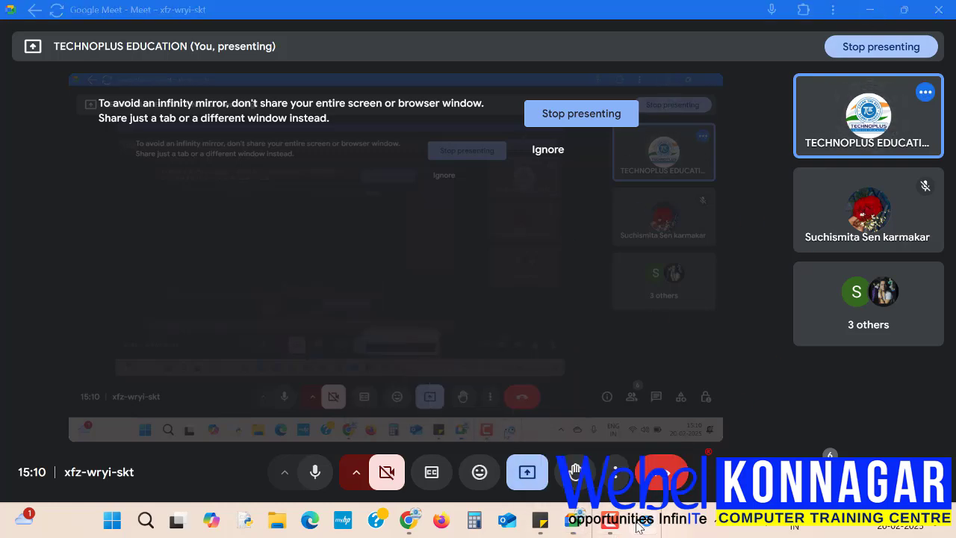
left_click(600, 476)
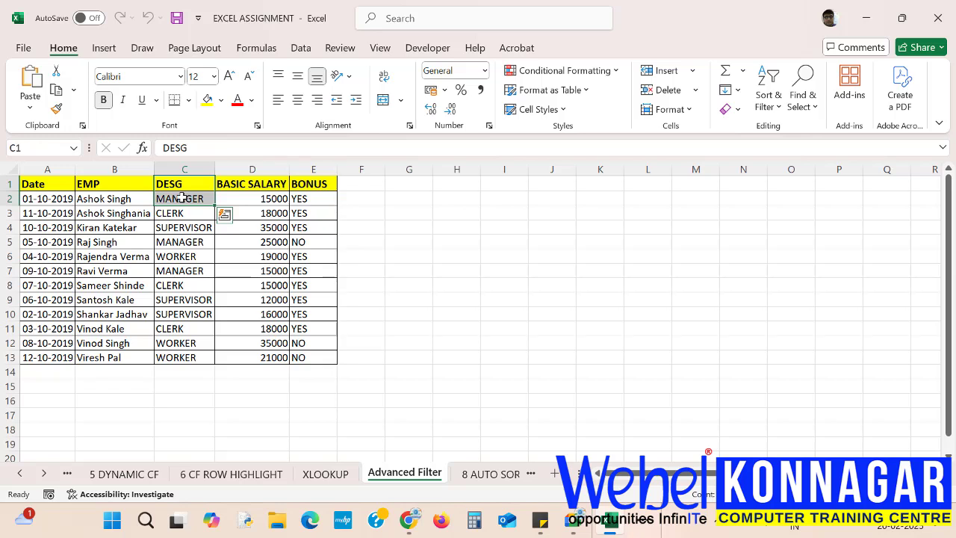
- Copy the DESG header and MANAGER entry to I1:I2 as filter criteria, and fit column I to its contents
key("ctrl+c")
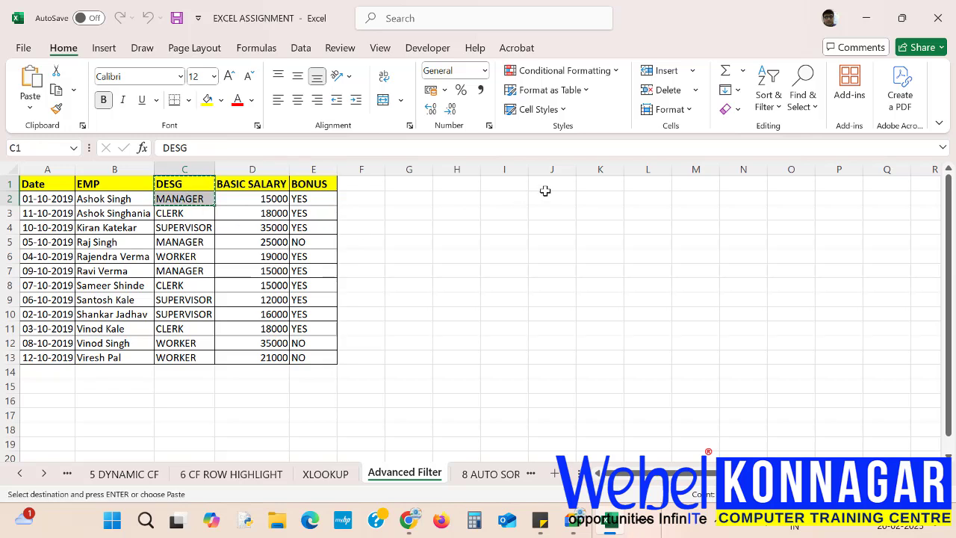
left_click(501, 183)
key("ctrl+v")
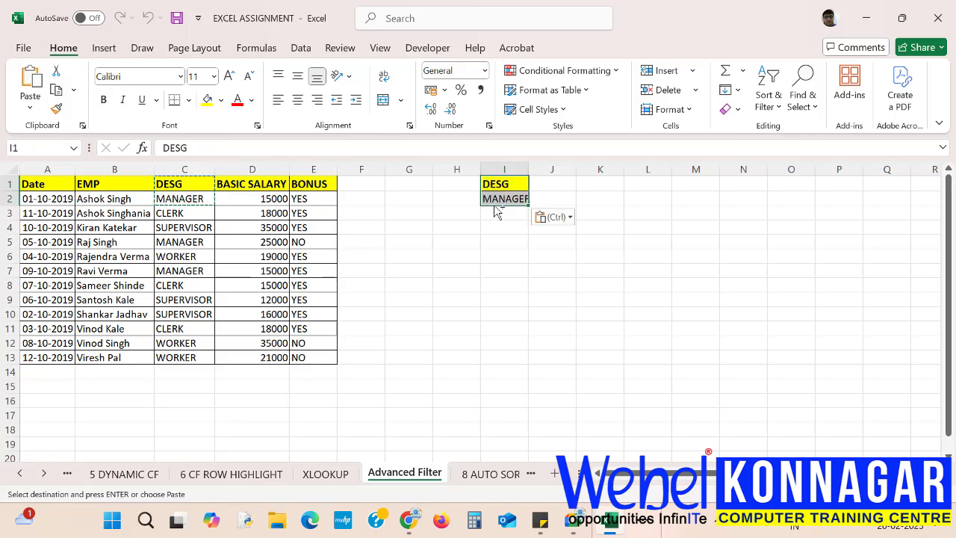
double_click(527, 172)
left_click(518, 240)
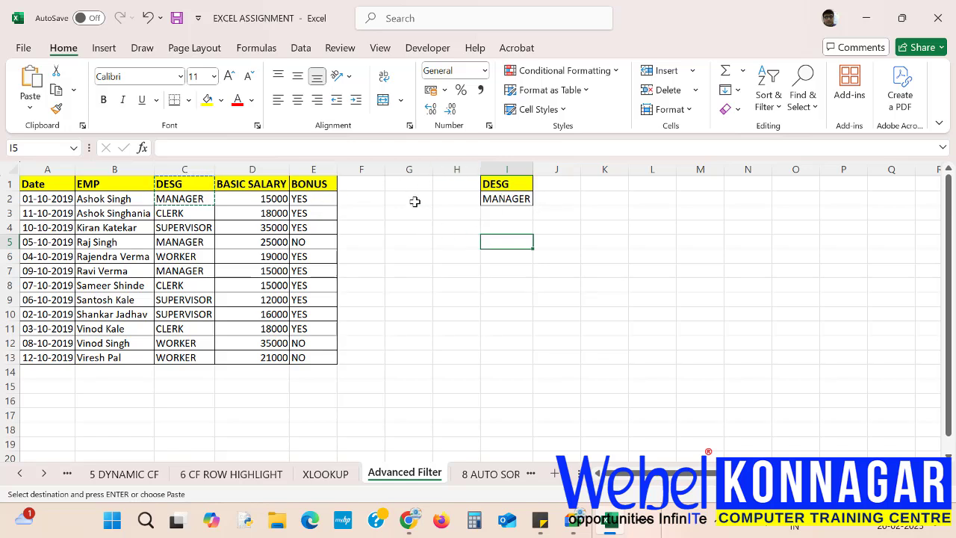
- Start an Advanced Filter that copies to another location, with the employee table A1:E13 as the list range
left_click(302, 49)
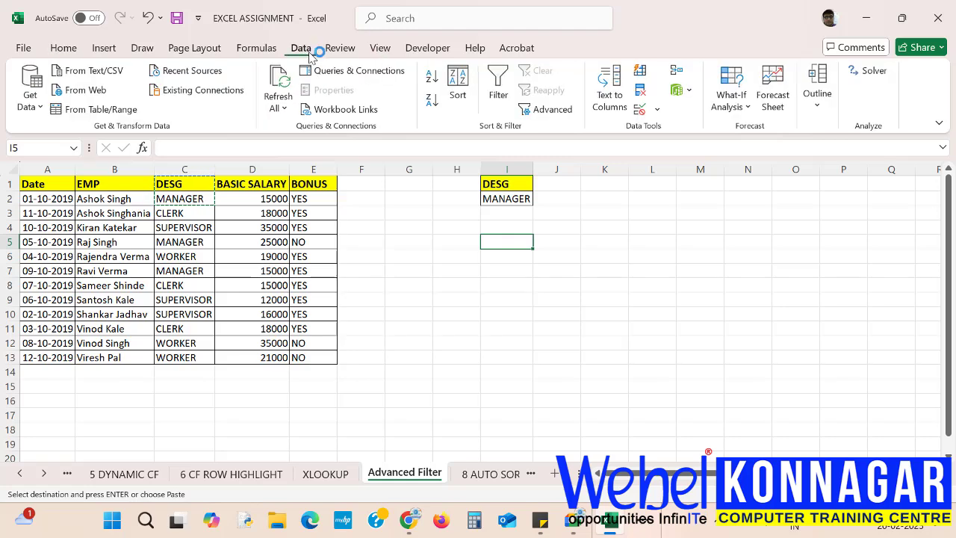
left_click(549, 113)
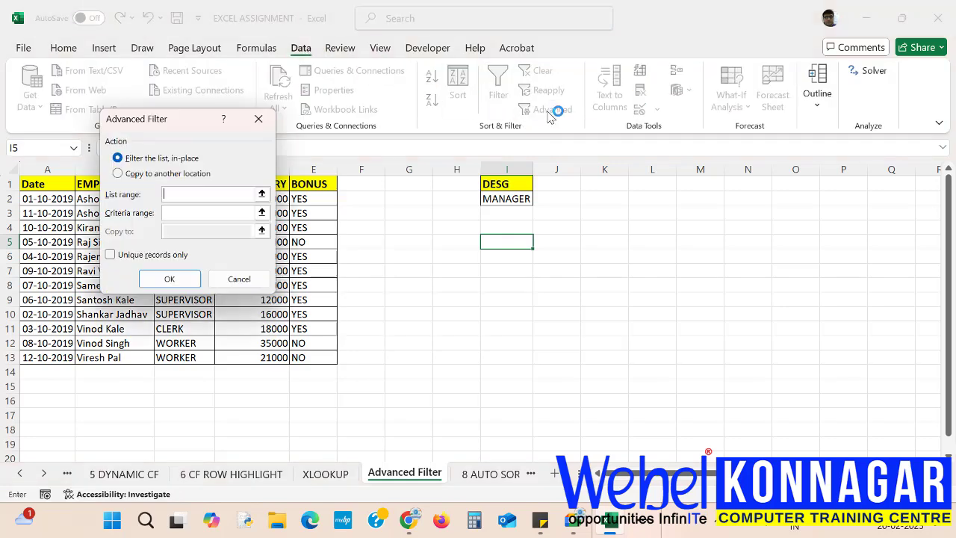
left_click(118, 174)
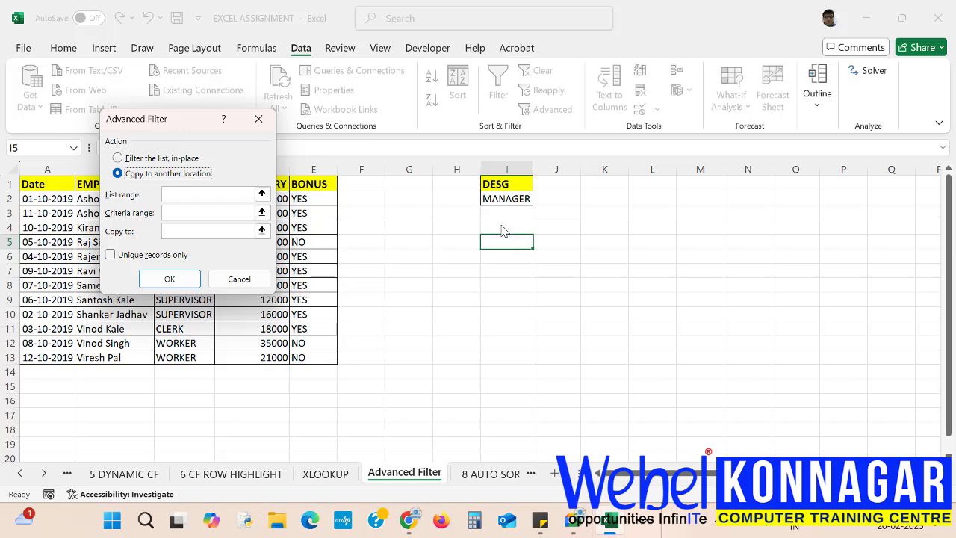
left_click(207, 195)
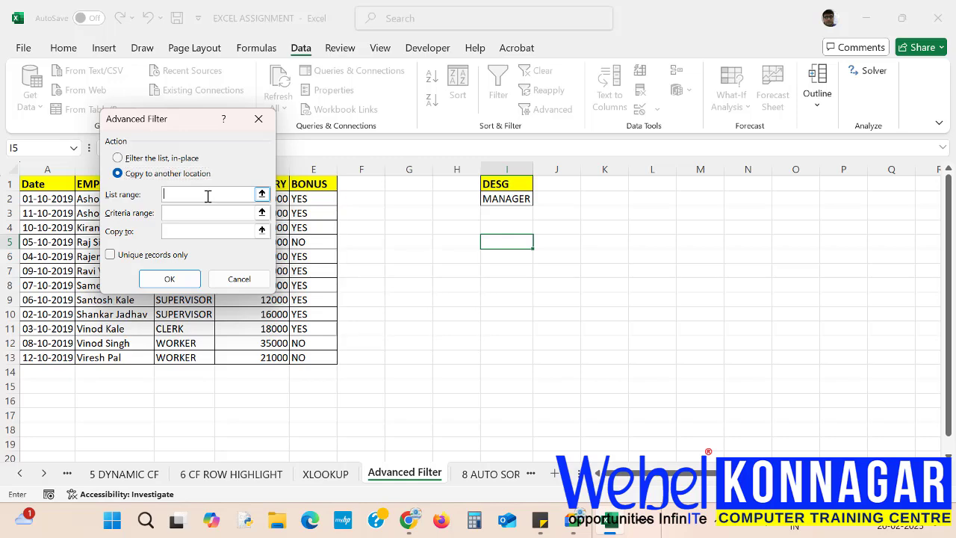
left_click_drag(172, 131, 739, 136)
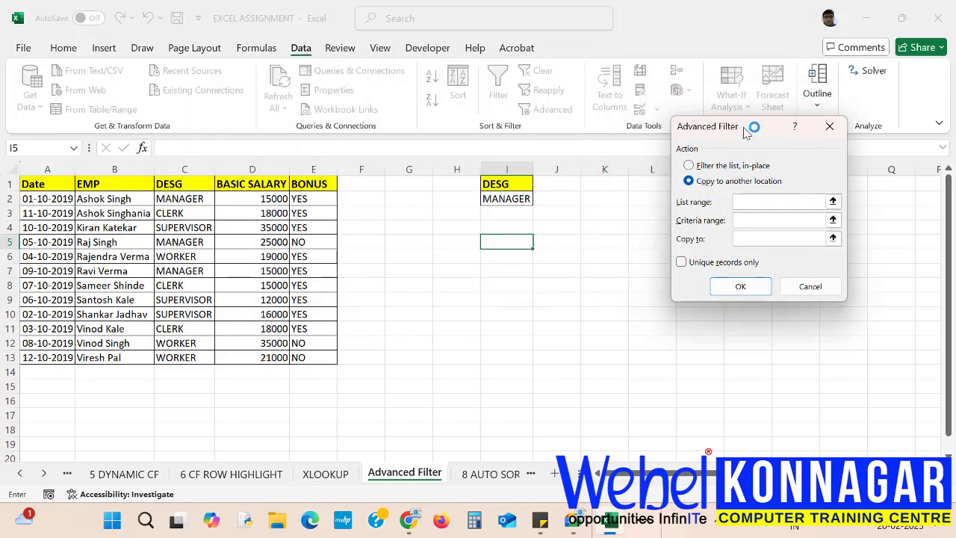
left_click_drag(26, 185, 307, 358)
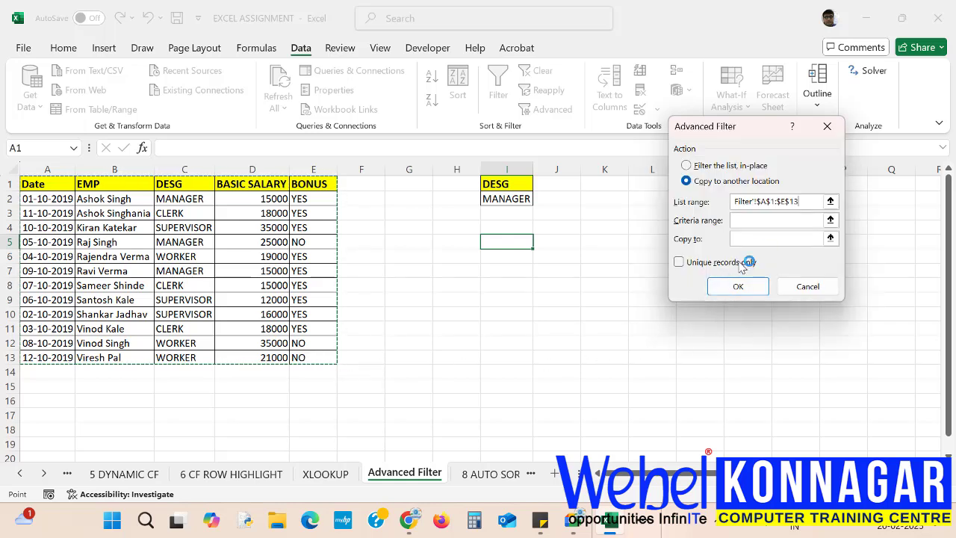
- Set the criteria range to I1:I2 and the copy destination to J5, and run the filter
left_click(752, 219)
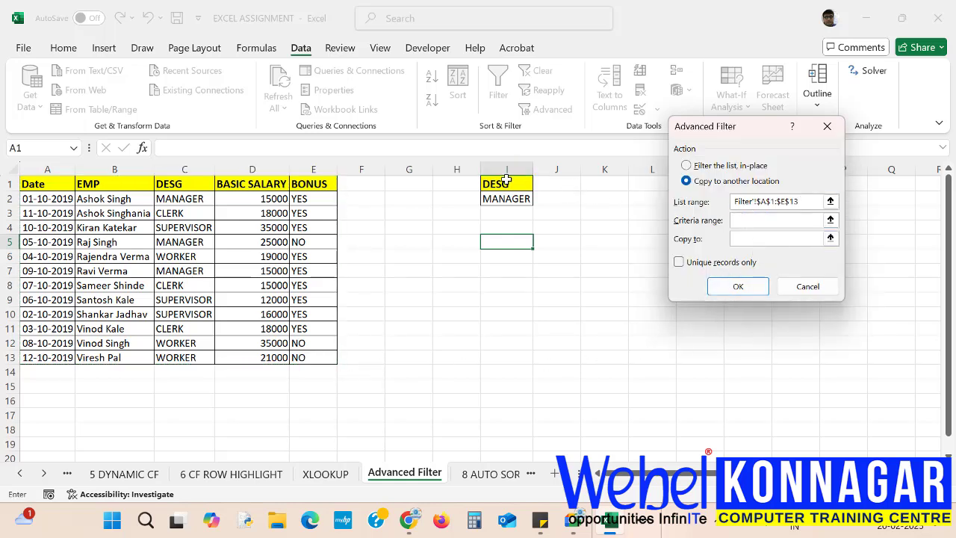
left_click_drag(507, 181, 517, 198)
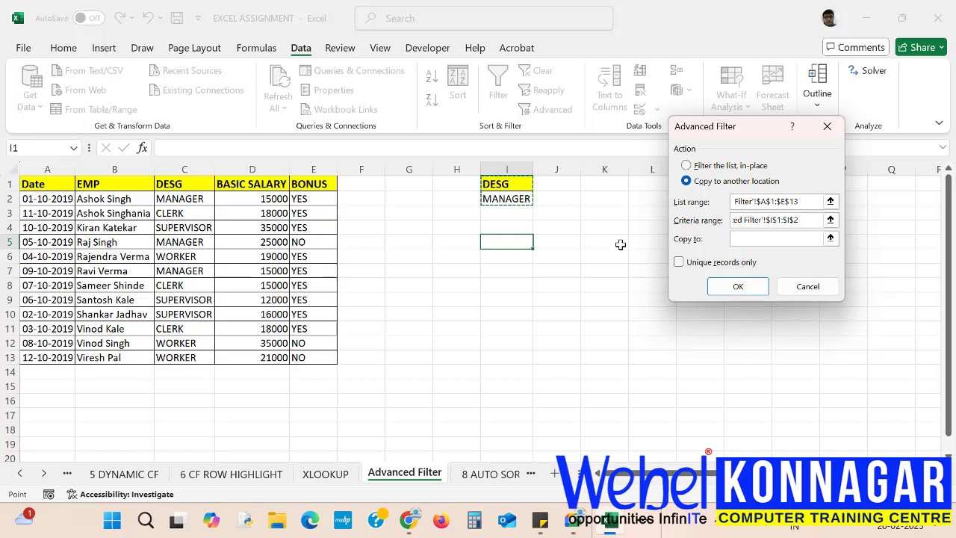
left_click(740, 240)
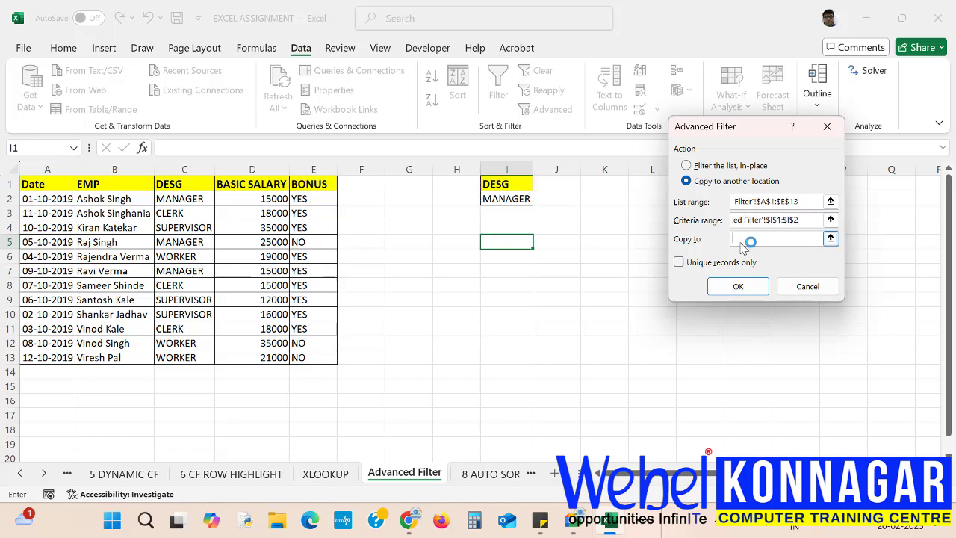
left_click(563, 241)
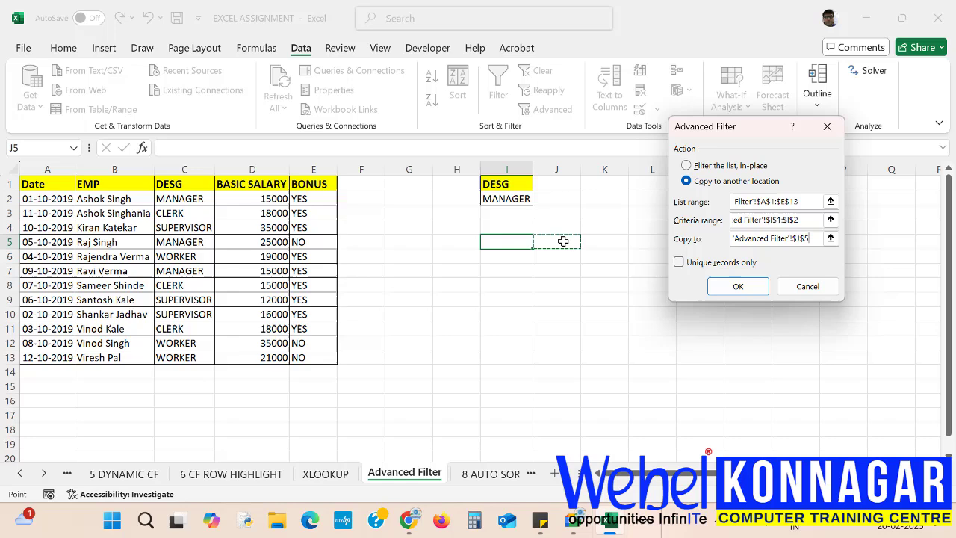
left_click(738, 288)
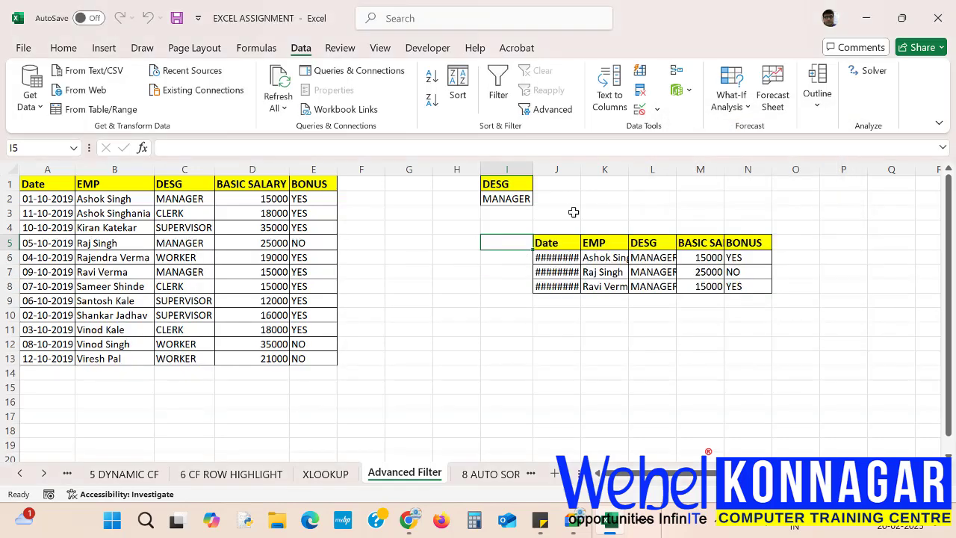
- Fit columns J, K, L and M to the contents of the extracted table
double_click(580, 171)
double_click(637, 169)
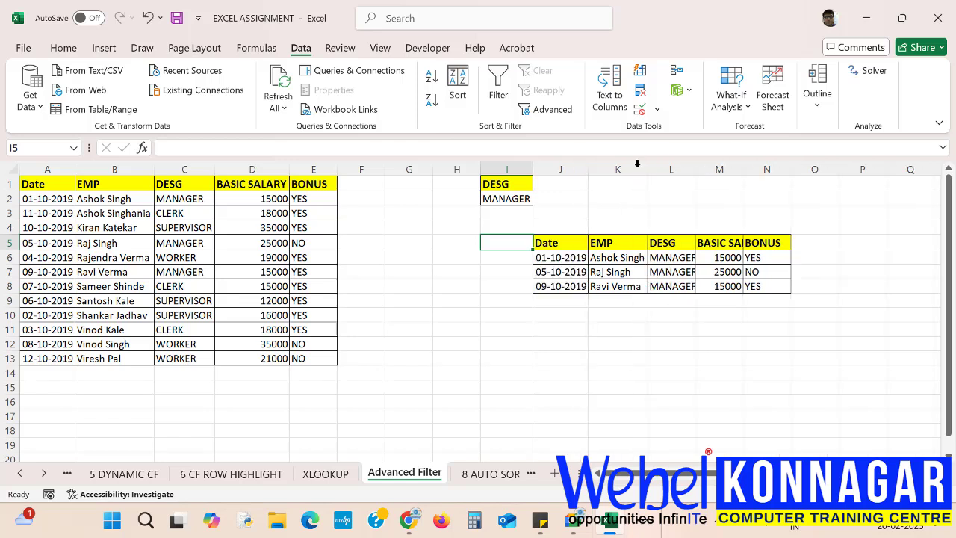
double_click(696, 171)
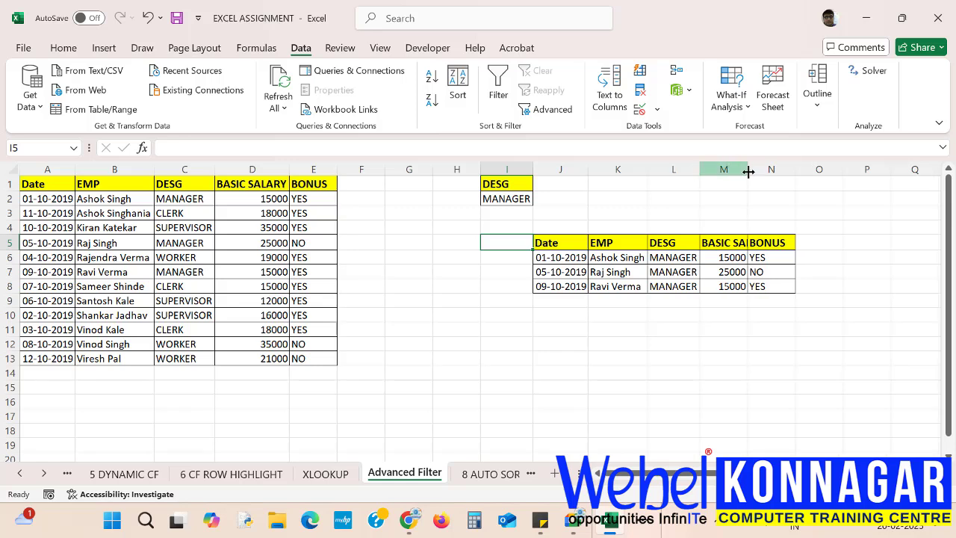
double_click(747, 169)
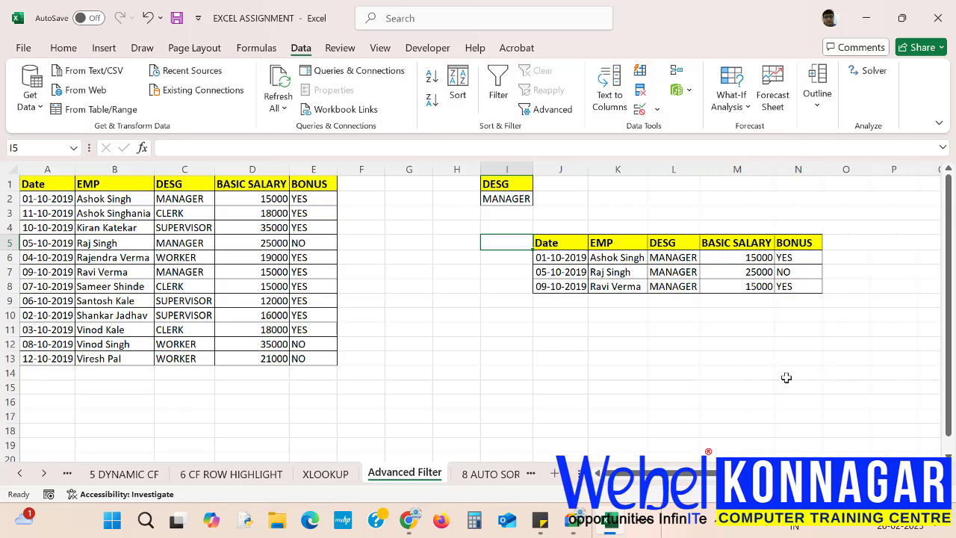
left_click(565, 329)
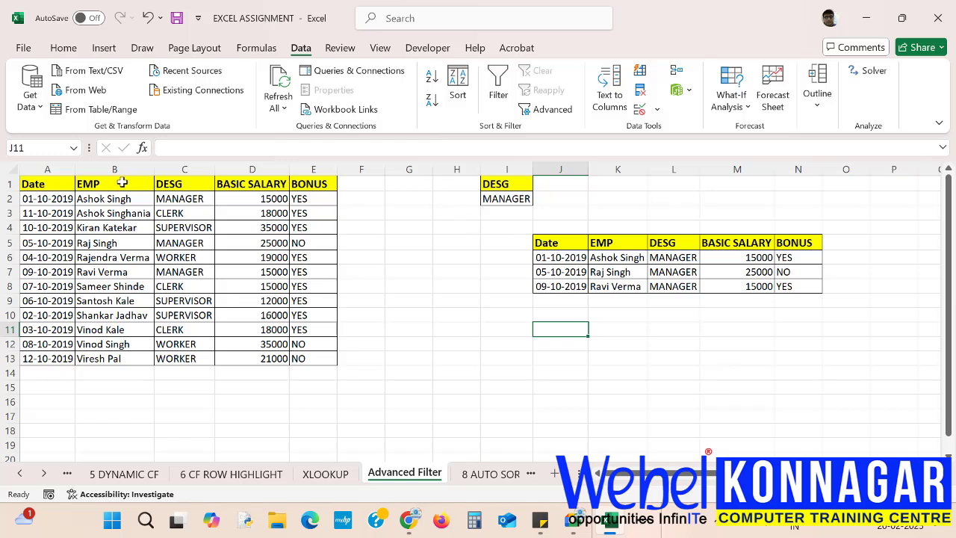
- Copy the EMP header and the first employee's name from B1:B2 to H1:H2, beside the DESG criterion
left_click_drag(121, 183, 133, 202)
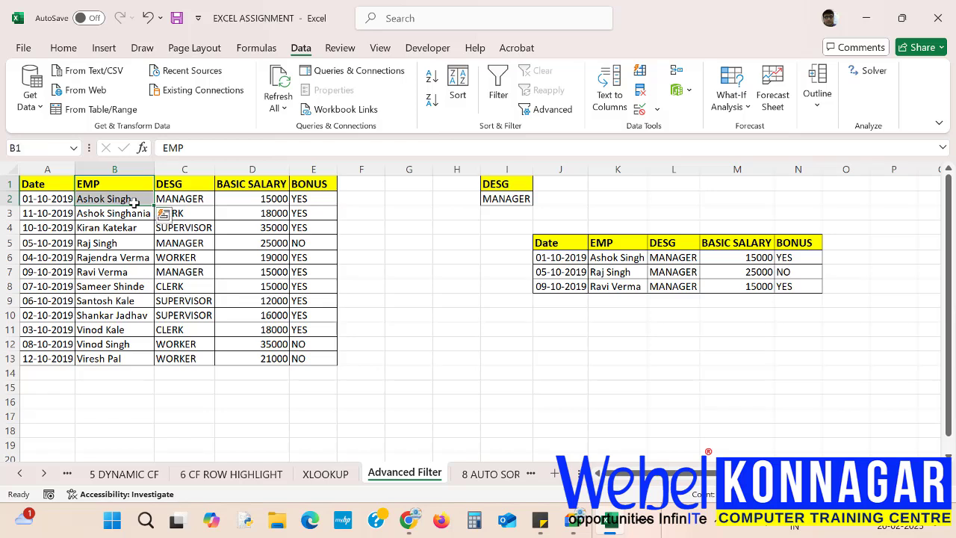
key("ctrl+c")
left_click(445, 183)
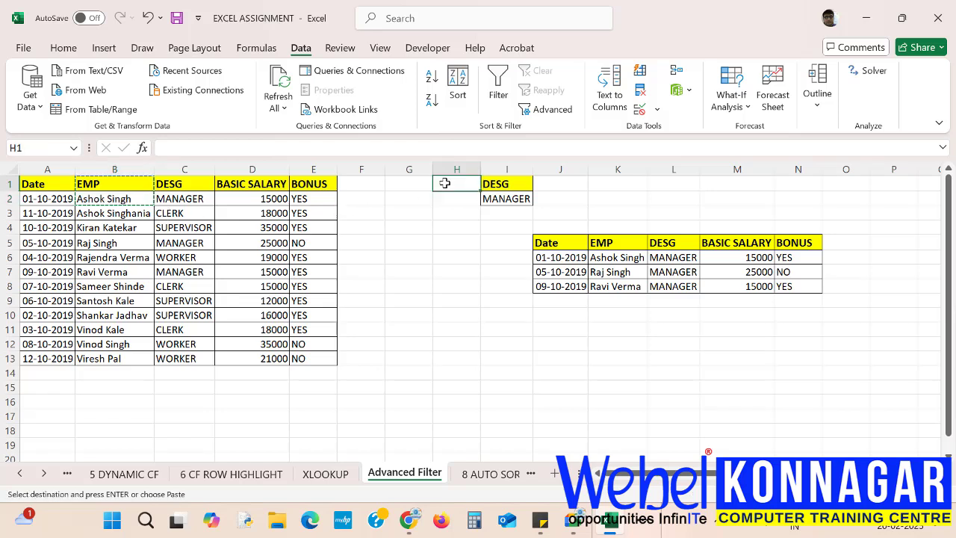
key("ctrl+v")
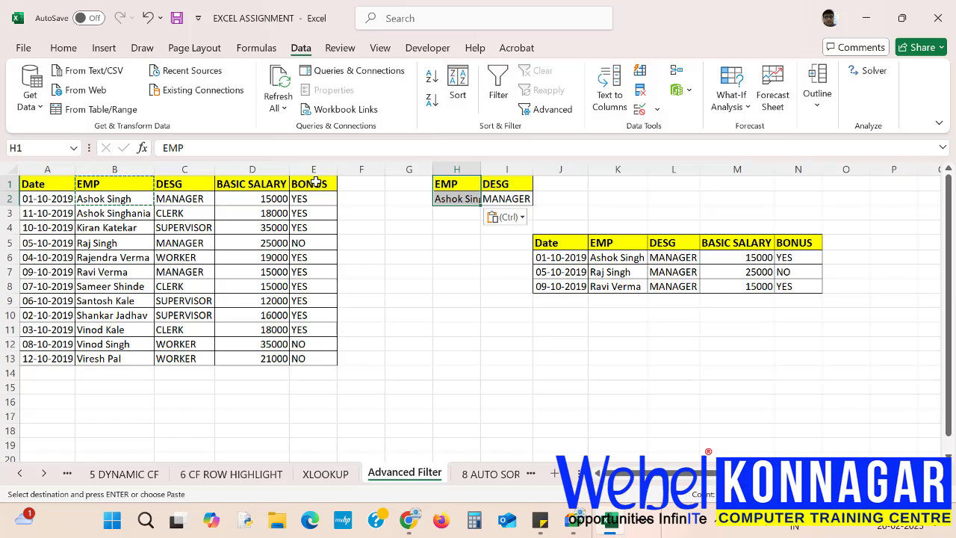
- Copy the BONUS header and the entry below it from E1:E2 to J1:J2 as a further criterion
left_click_drag(315, 182, 320, 200)
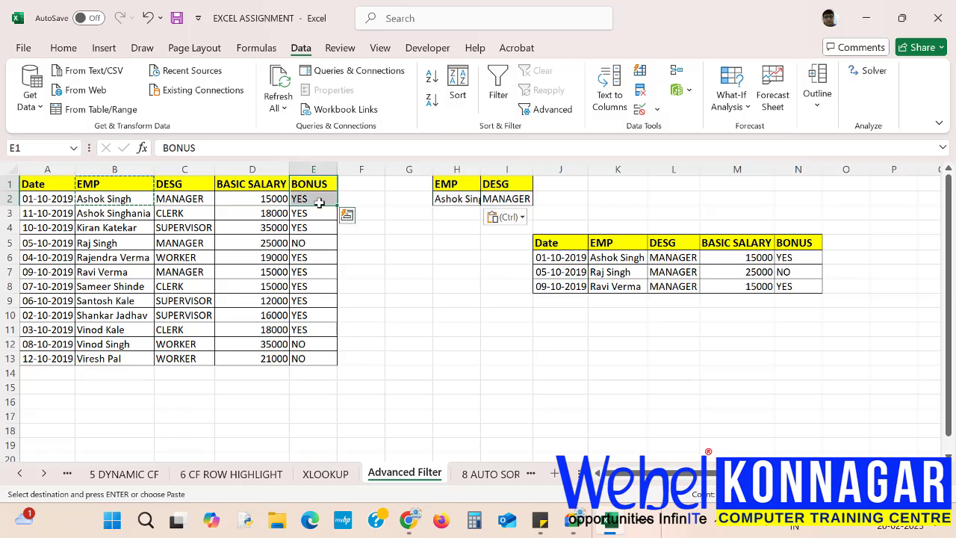
key("ctrl+c")
left_click(564, 183)
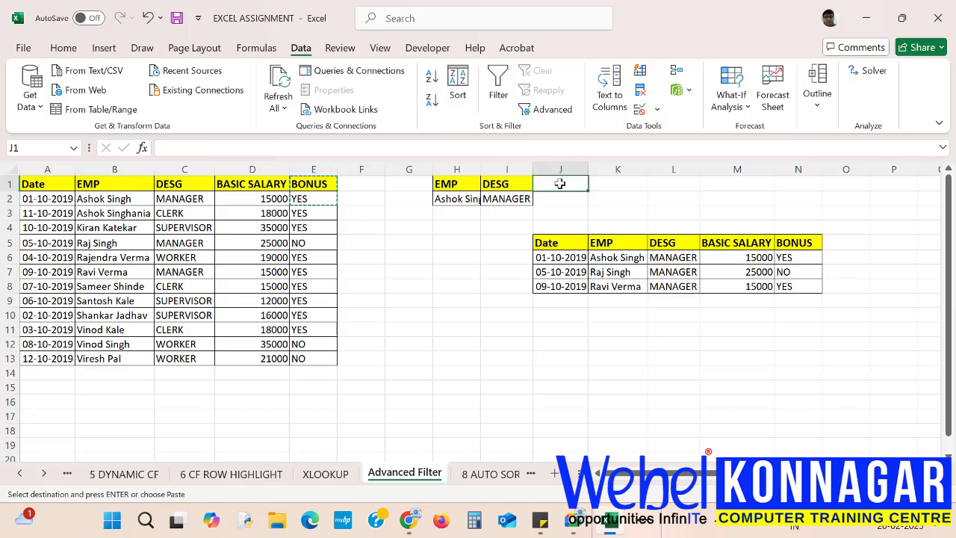
key("ctrl+v")
left_click(467, 256)
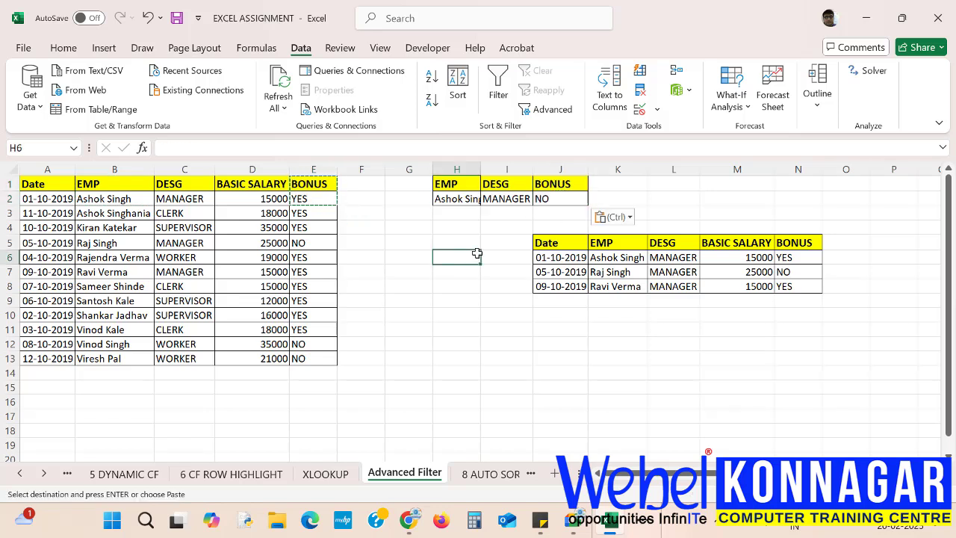
key("Escape")
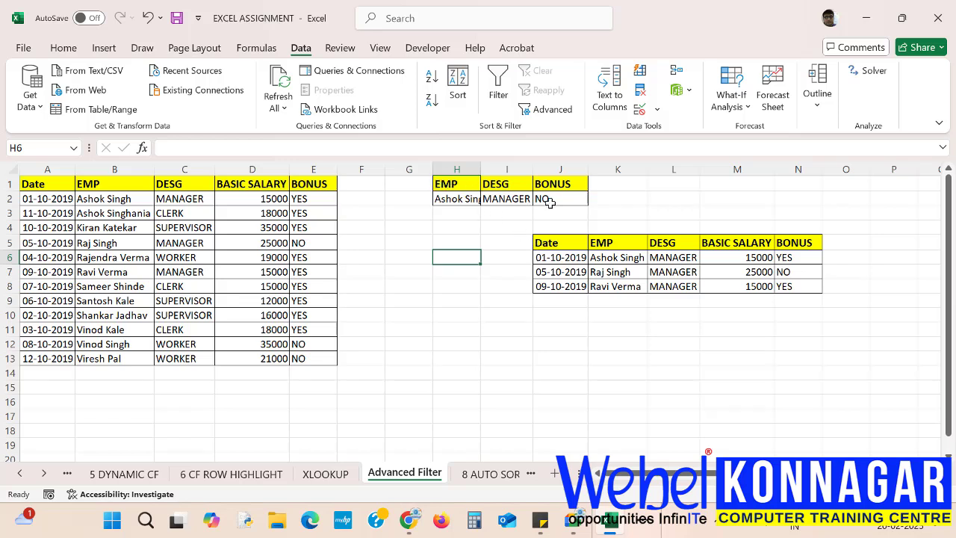
- Clear the contents of the BONUS criterion in J1:J2
left_click_drag(551, 181, 564, 199)
key("Delete")
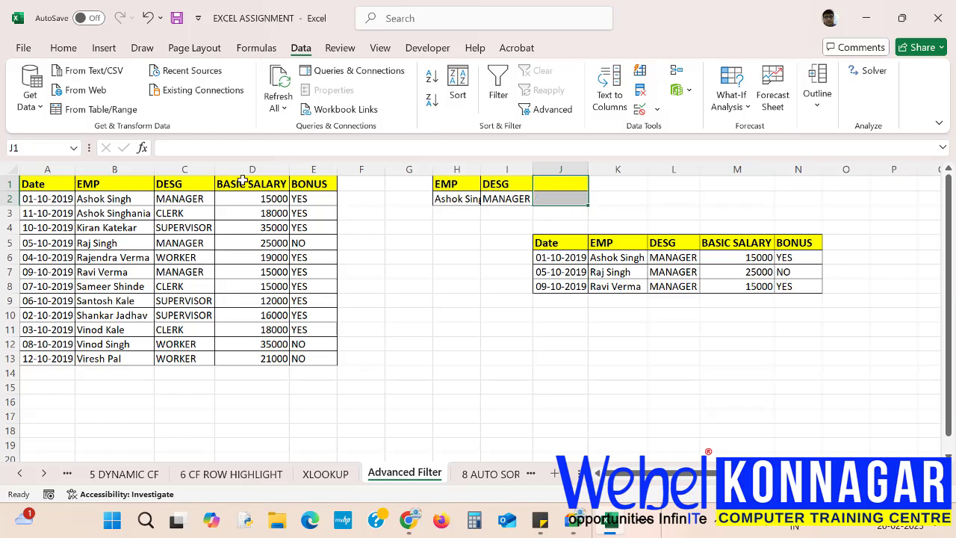
left_click_drag(243, 181, 246, 197)
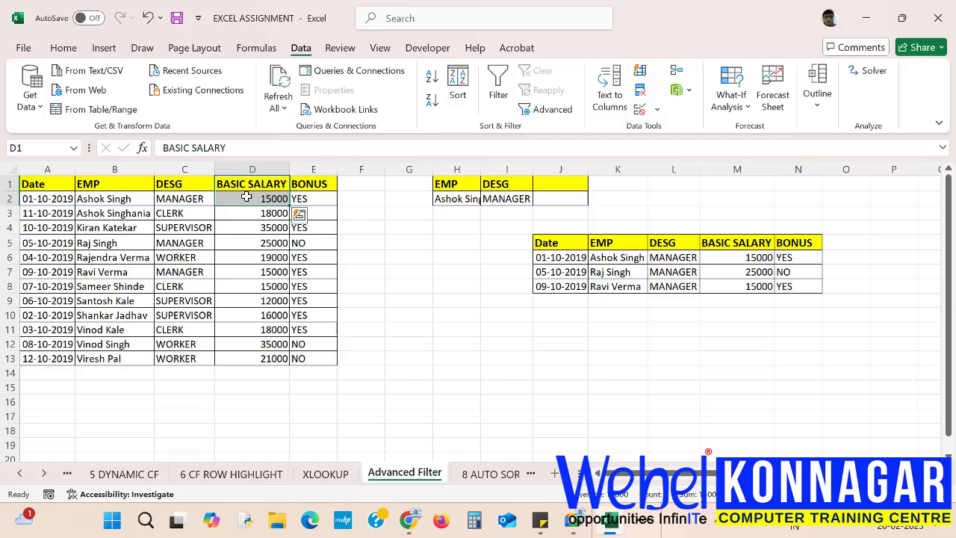
key("ctrl+q")
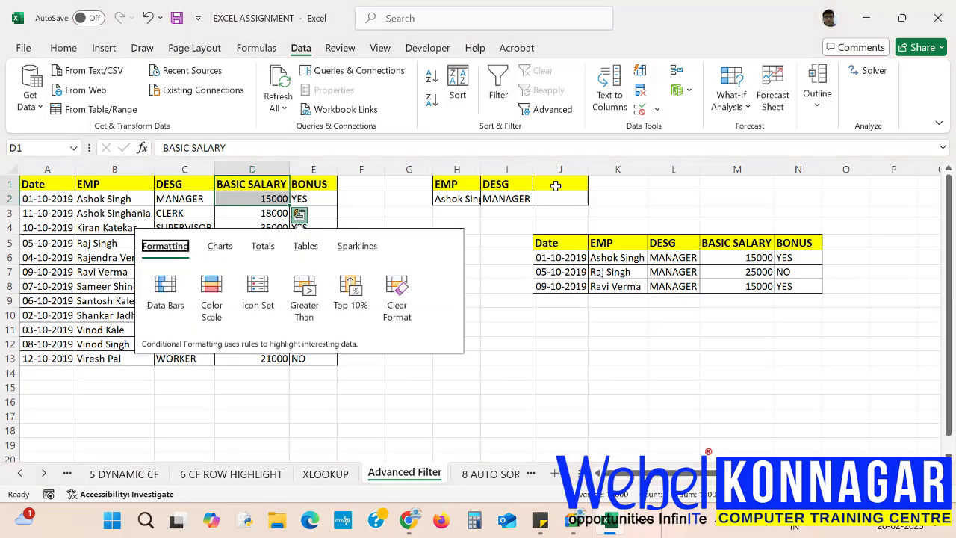
left_click(552, 184)
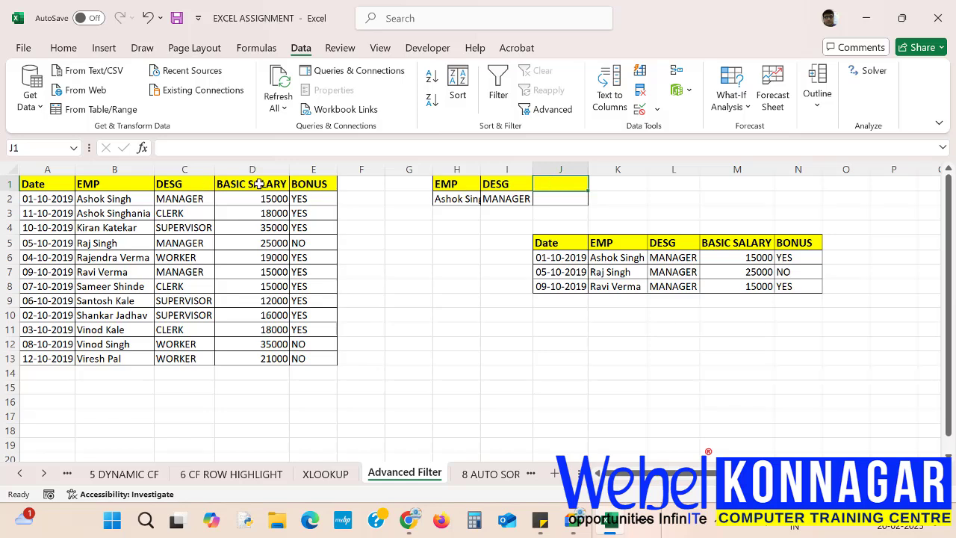
- Copy the BASIC SALARY header and its first value from D1:D2 to J1:J2, and fit column J to its contents
left_click_drag(257, 184, 260, 197)
key("ctrl+c")
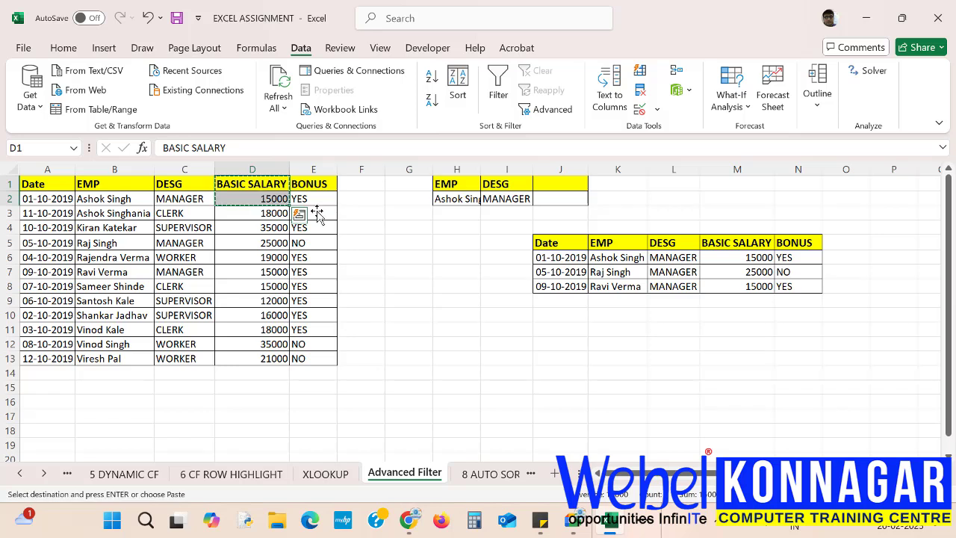
left_click(553, 185)
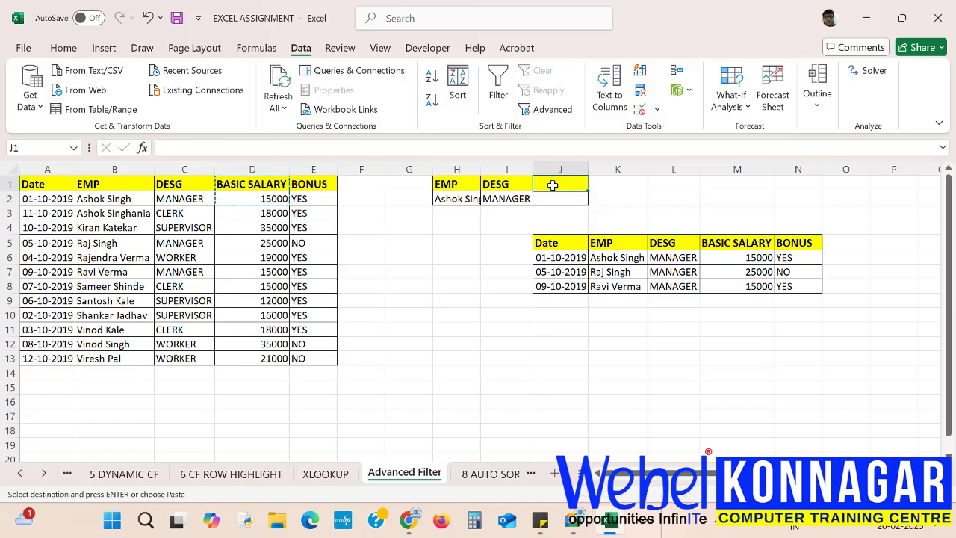
key("ctrl+v")
left_click(495, 265)
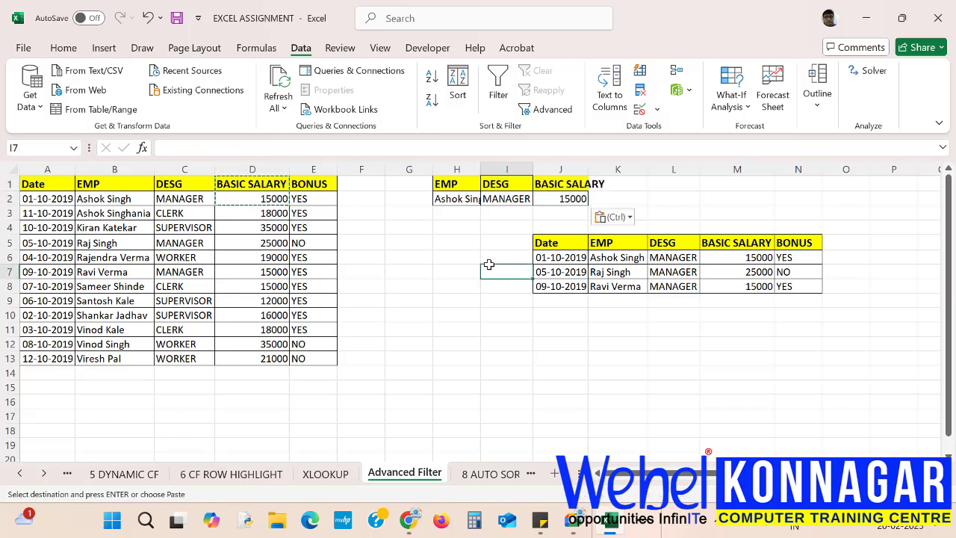
double_click(588, 169)
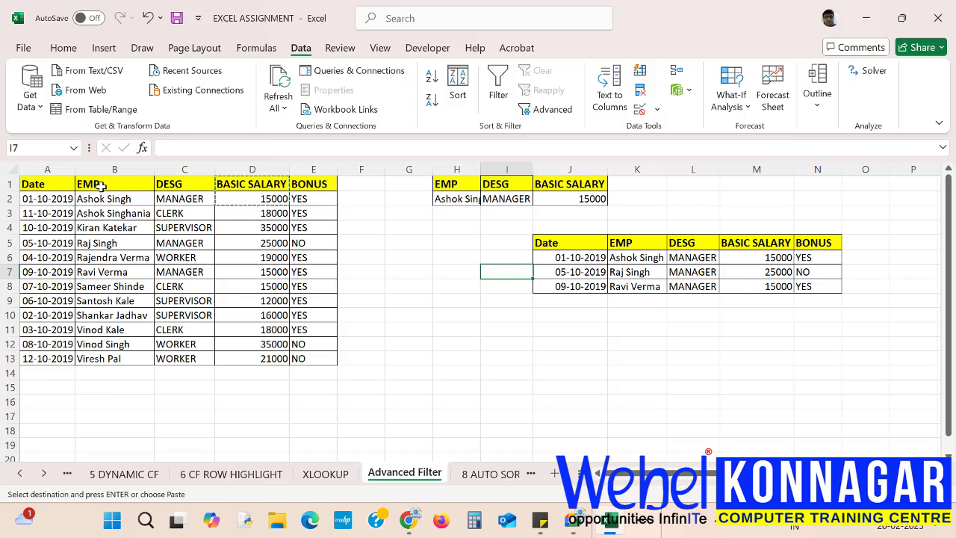
- Delete column I, which holds the DESG criterion
left_click(500, 171)
right_click(502, 171)
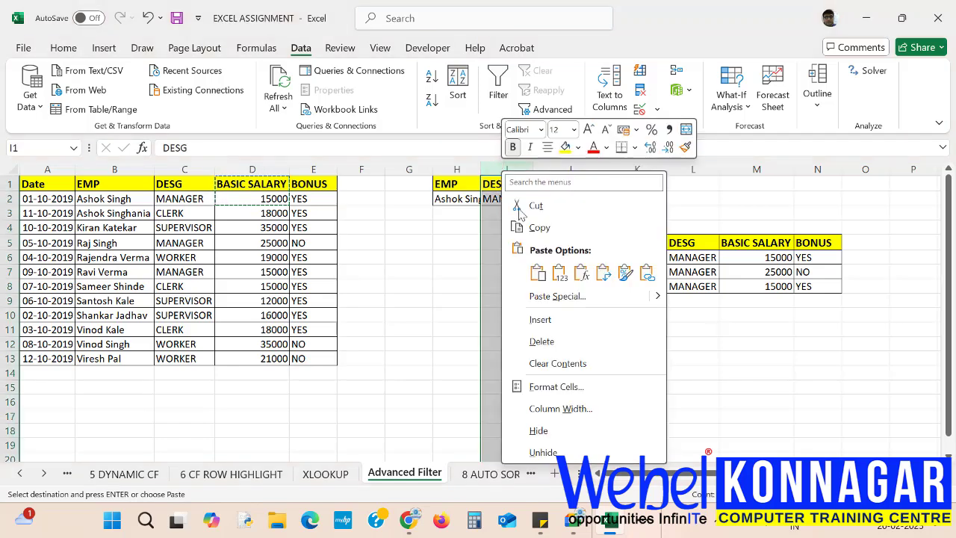
left_click(541, 341)
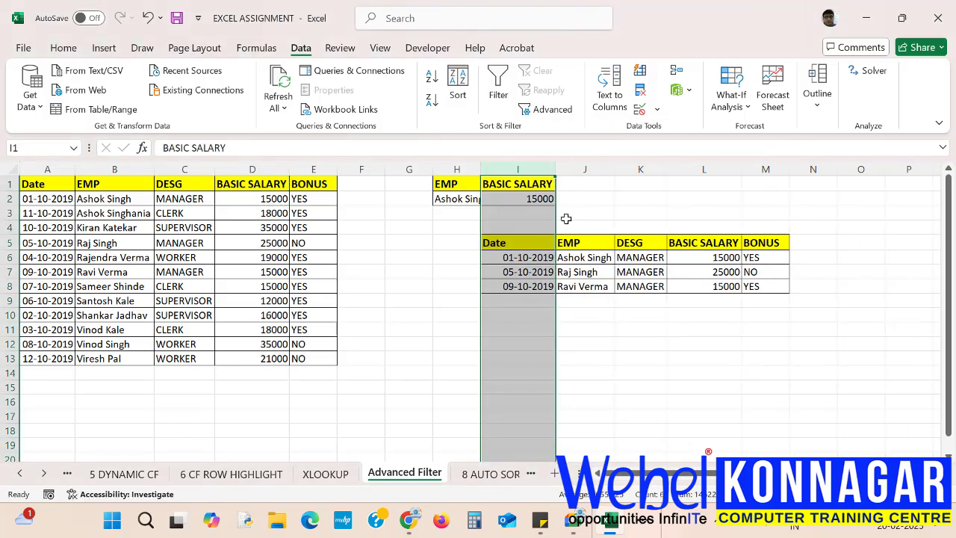
- Copy the BONUS header and its first entry from E1:E2 to J1:J2, and fit column H to its contents
left_click_drag(315, 183, 310, 197)
key("ctrl+c")
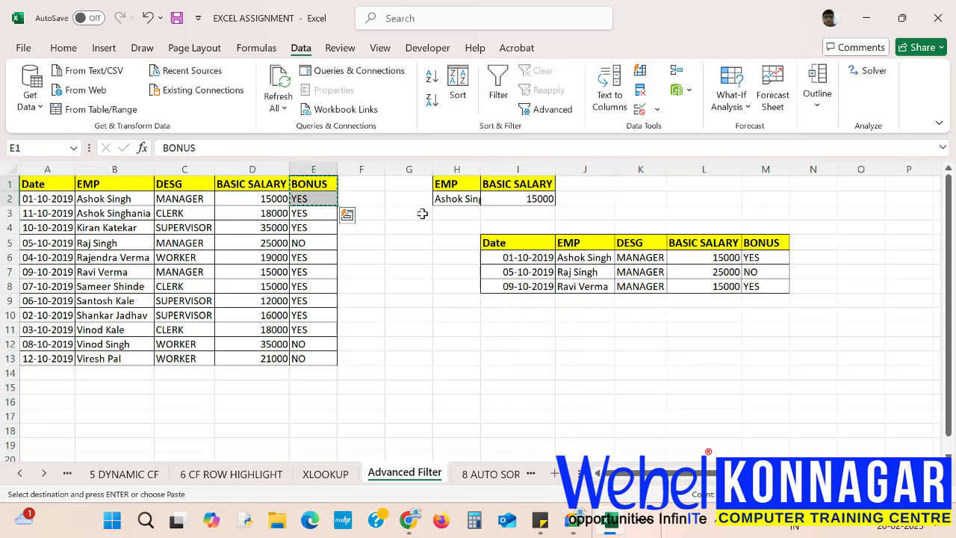
left_click(583, 185)
key("ctrl+v")
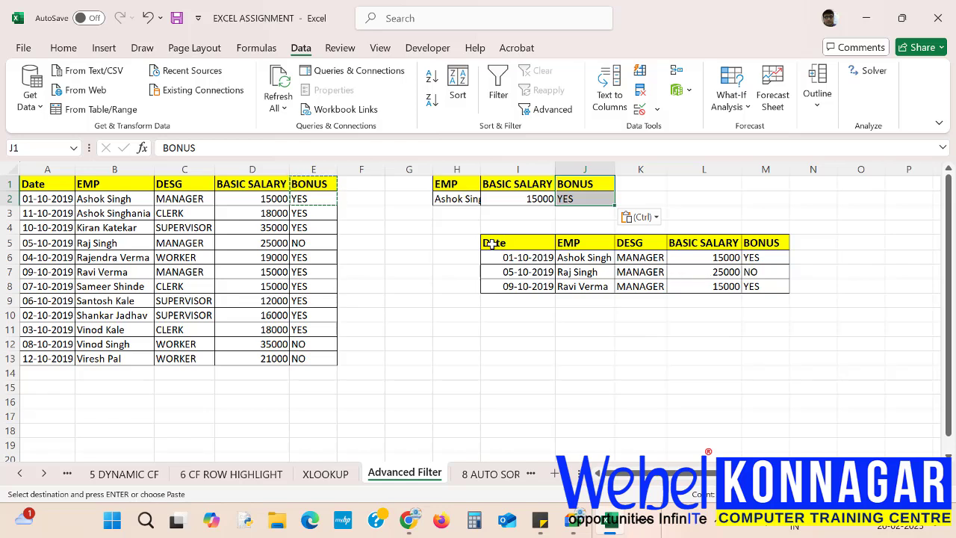
double_click(482, 171)
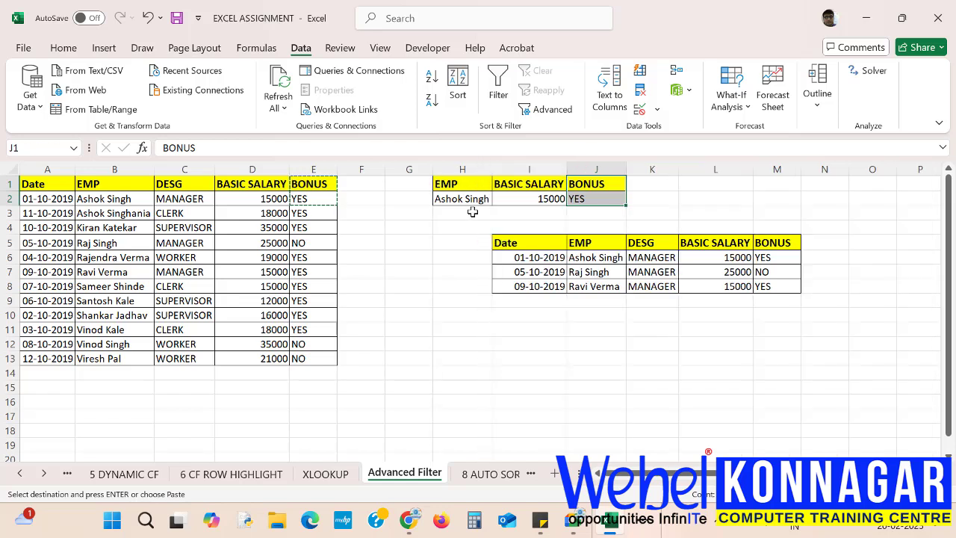
- Replace the employee name in the EMP criterion cell H2 with the wildcard A*
double_click(478, 198)
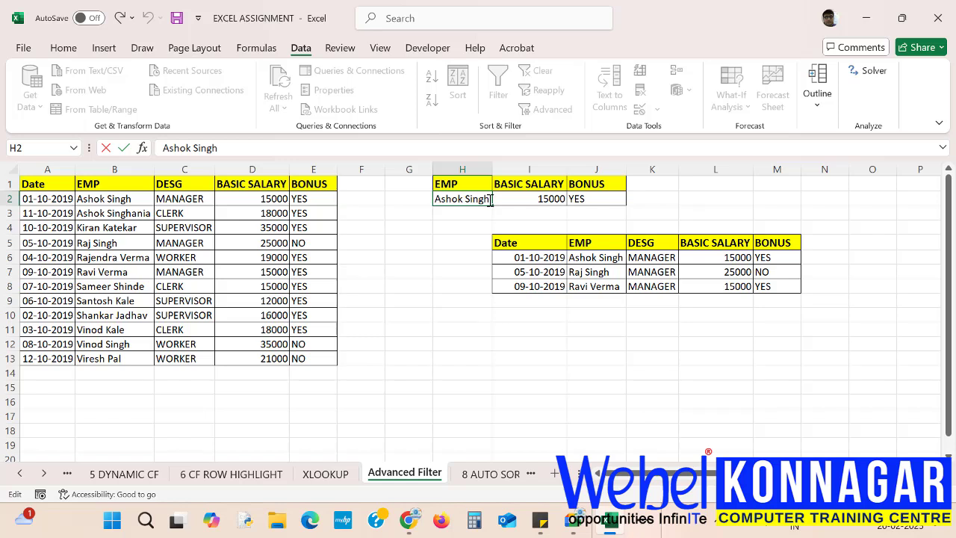
left_click_drag(490, 198, 438, 198)
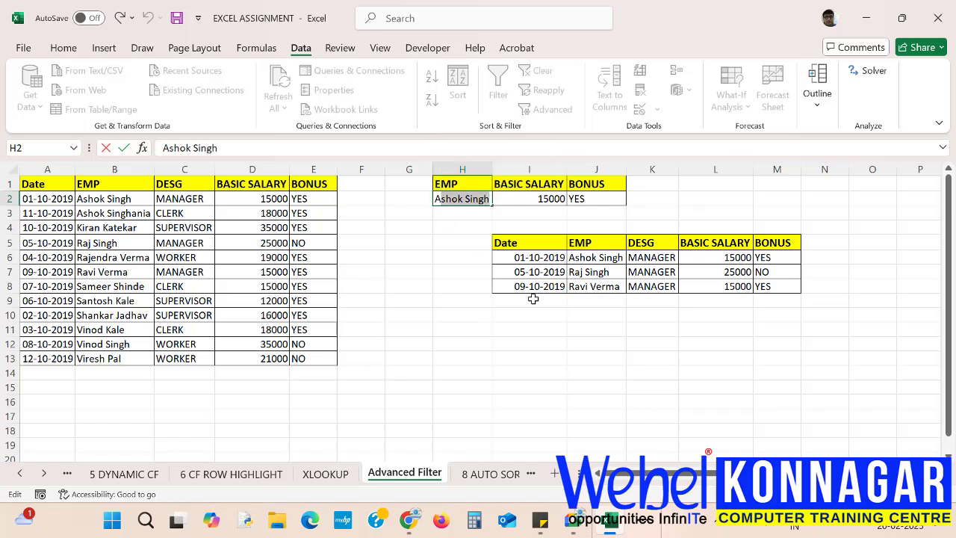
type("A*")
left_click(488, 312)
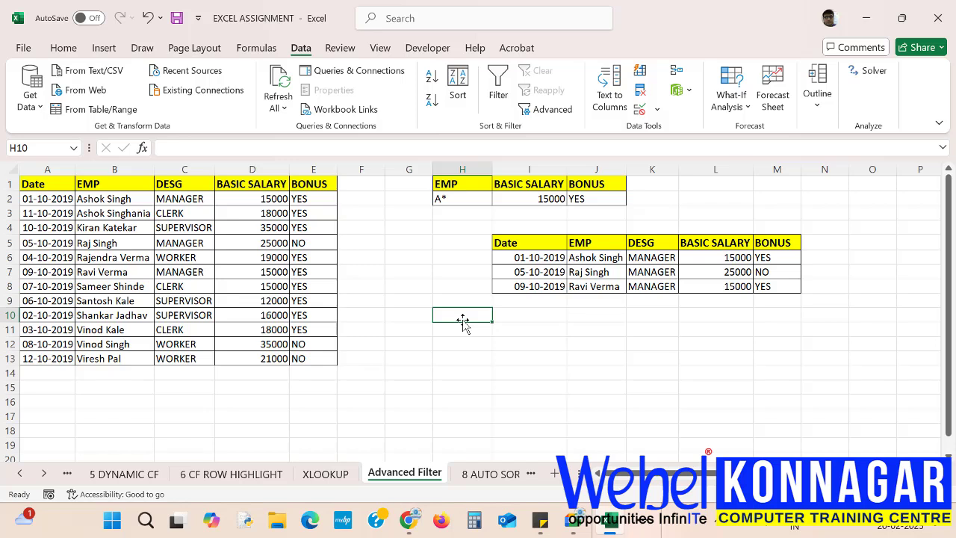
left_click(441, 182)
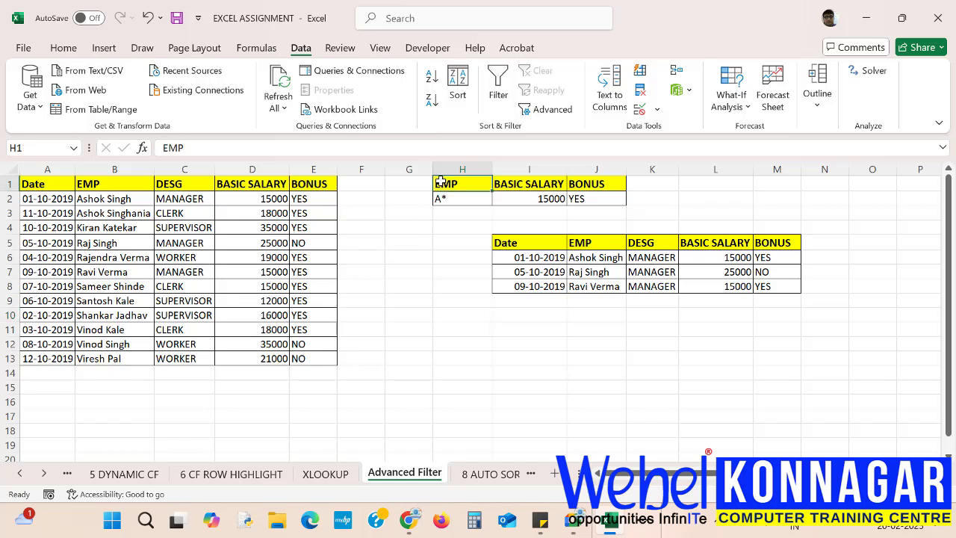
left_click_drag(441, 182, 604, 199)
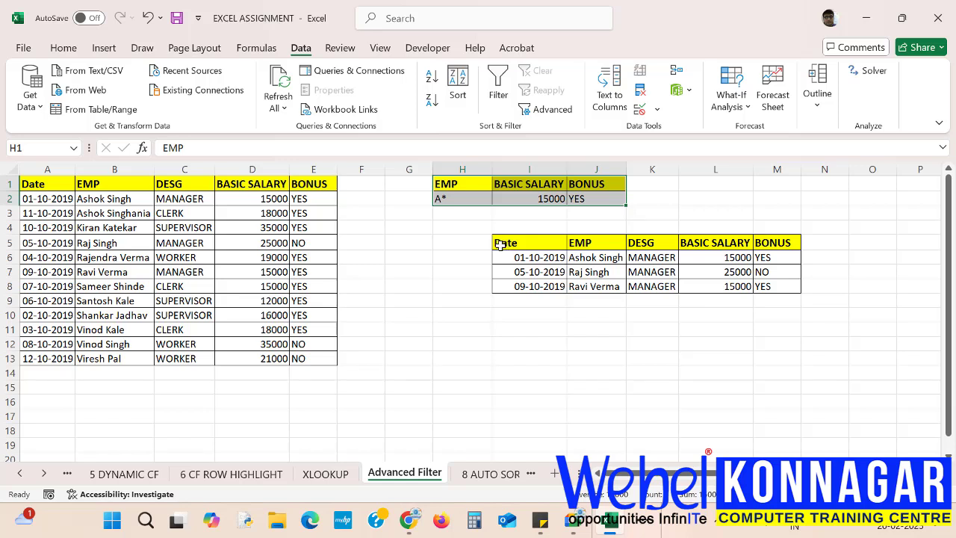
- Clear both the contents and the formatting of the previously extracted table in I5:M8
left_click_drag(500, 245, 762, 287)
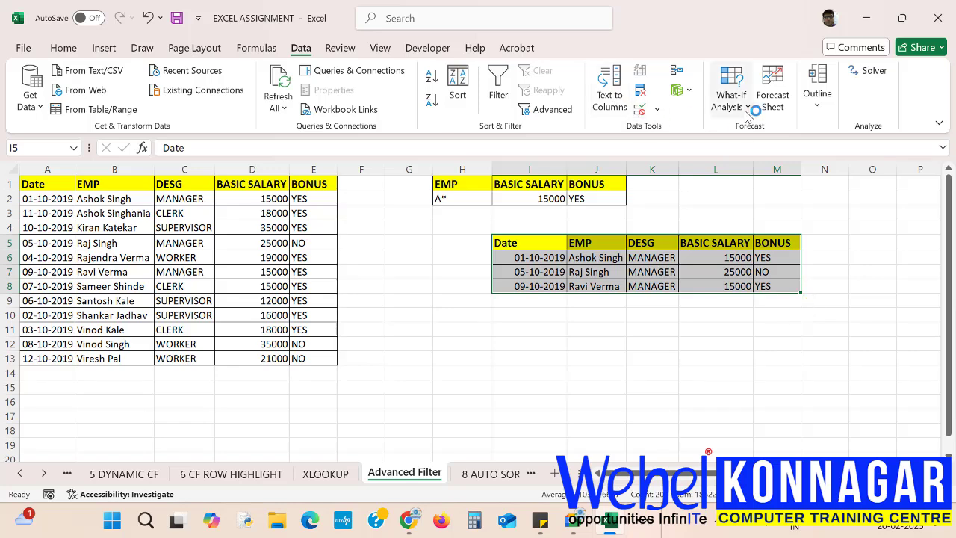
left_click(77, 47)
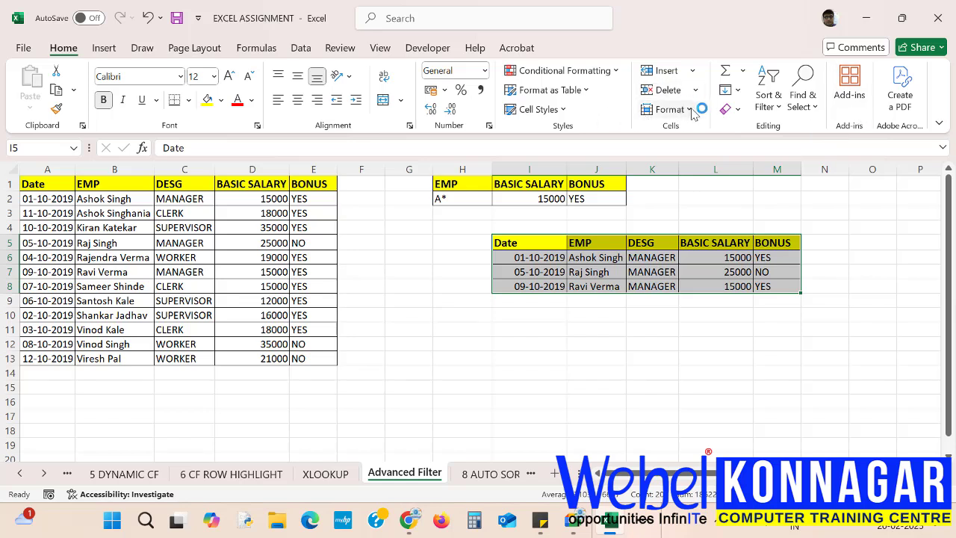
left_click(730, 109)
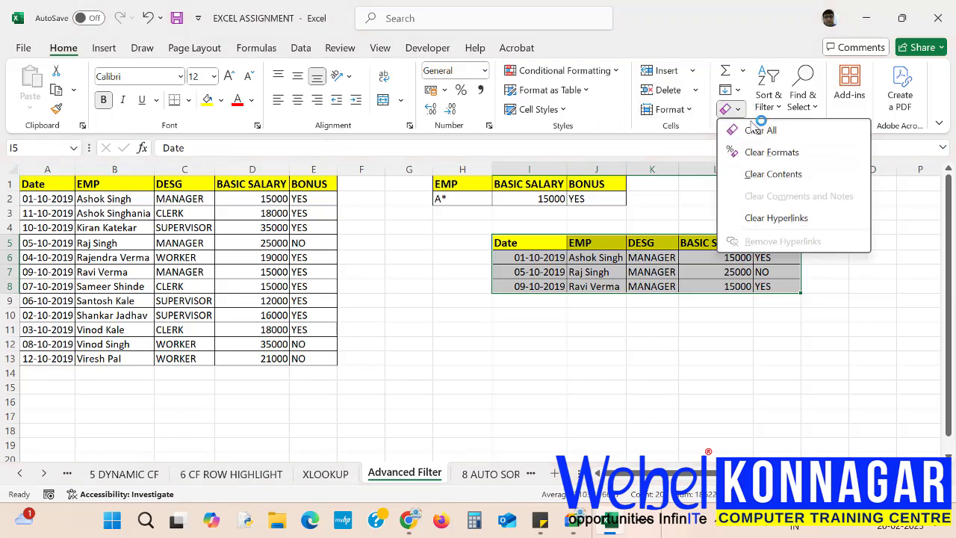
left_click(789, 176)
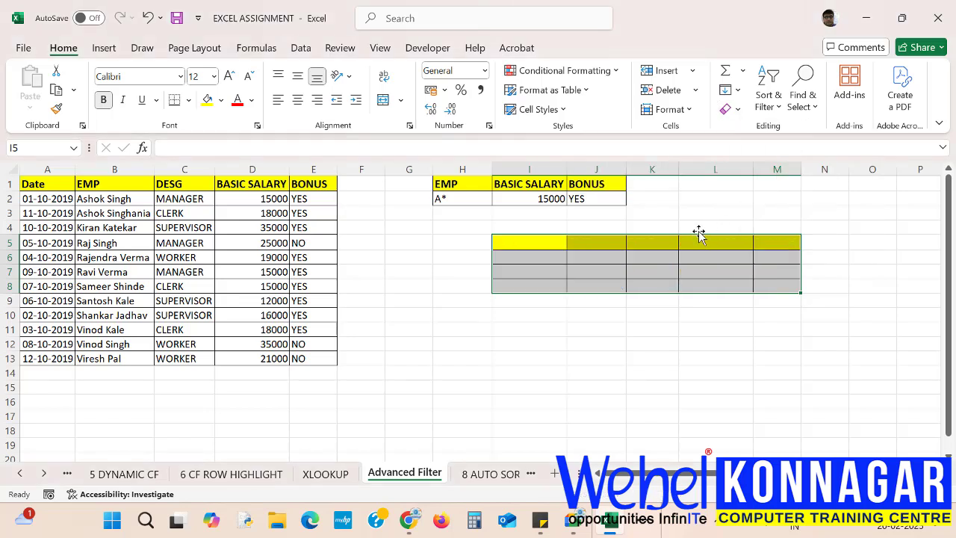
left_click(730, 109)
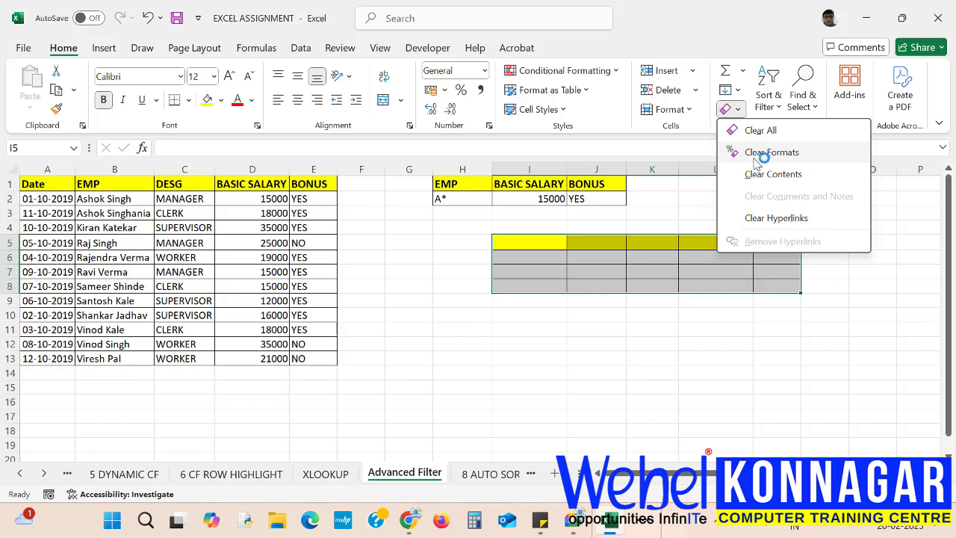
left_click(756, 156)
left_click(523, 340)
left_click(446, 240)
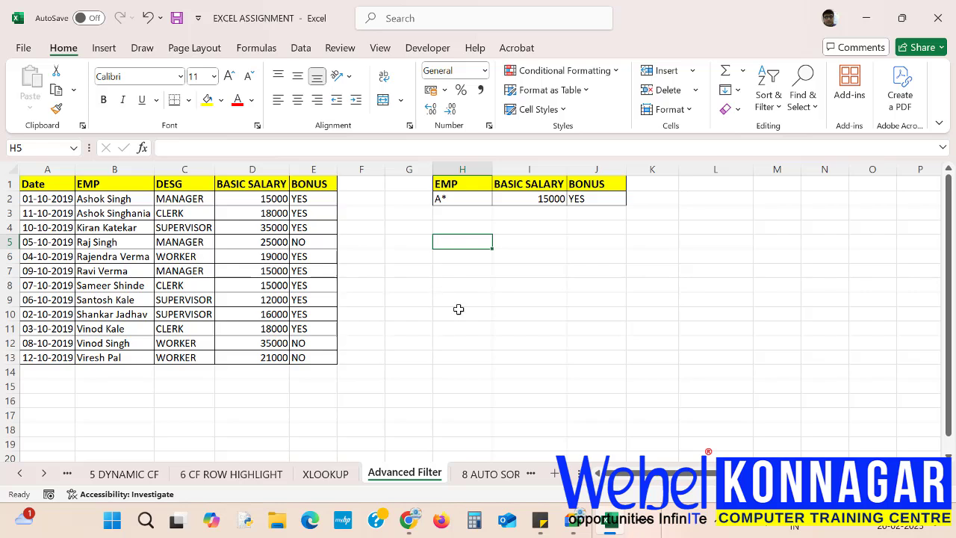
- Change the BASIC SALARY criterion in I2 to >15000
left_click_drag(448, 186, 534, 207)
double_click(546, 200)
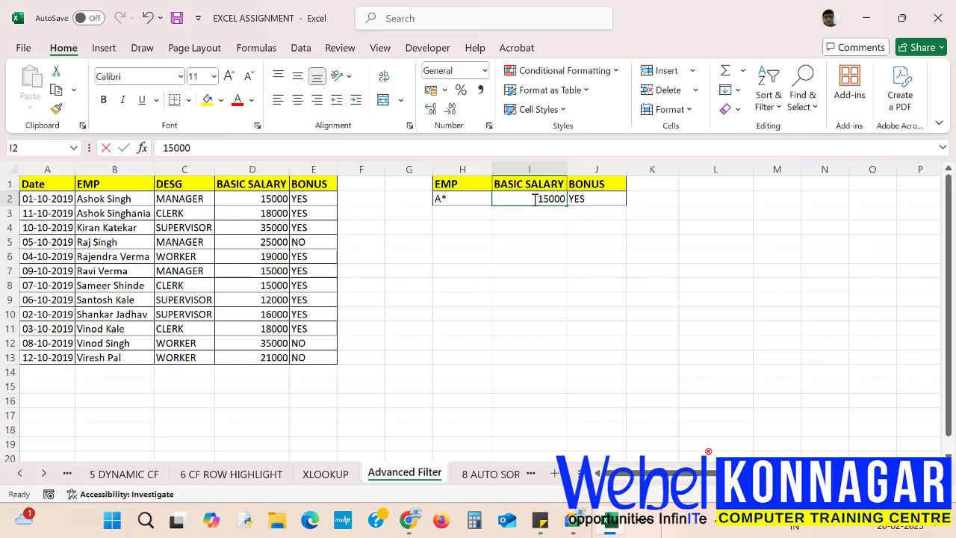
key("Home")
type(">")
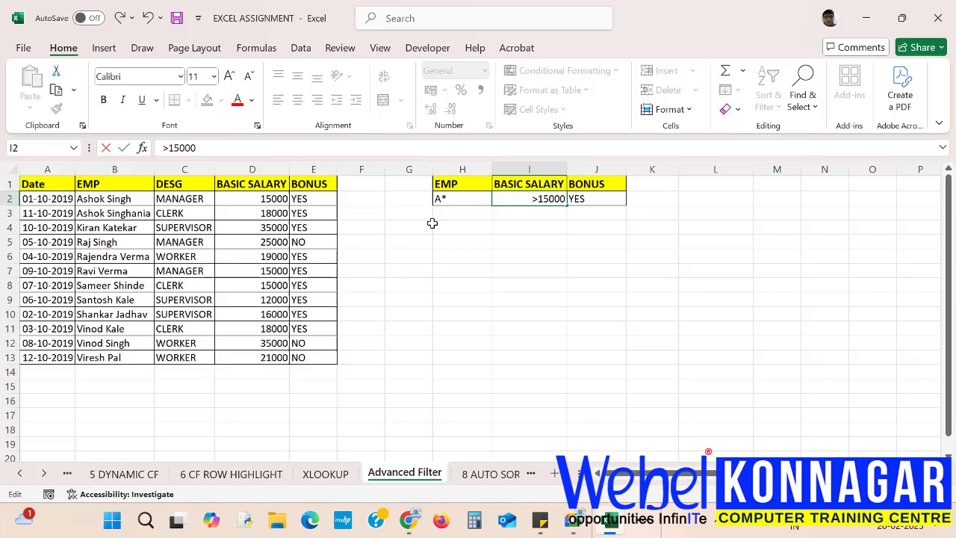
left_click(419, 240)
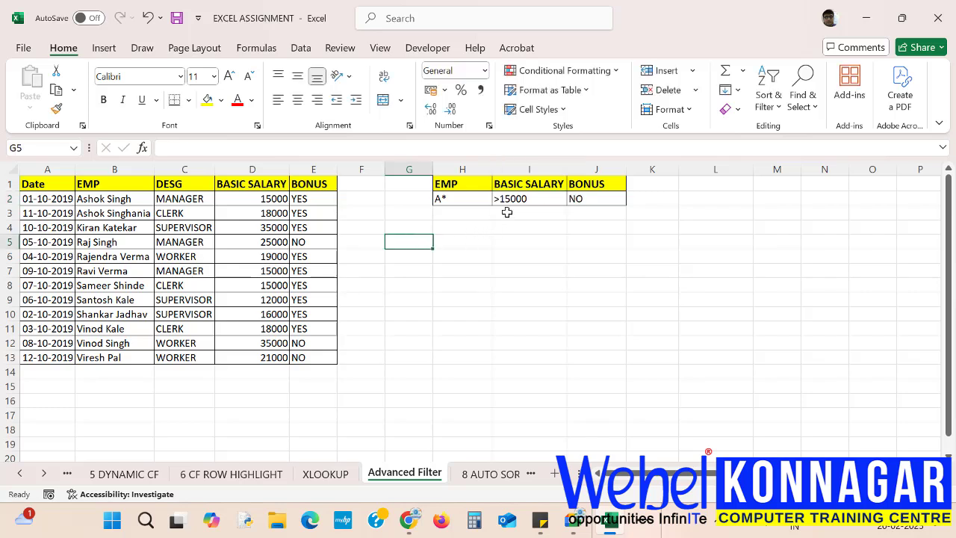
- Replace the formula in the BONUS criterion cell J2 with the plain text YES
left_click(589, 201)
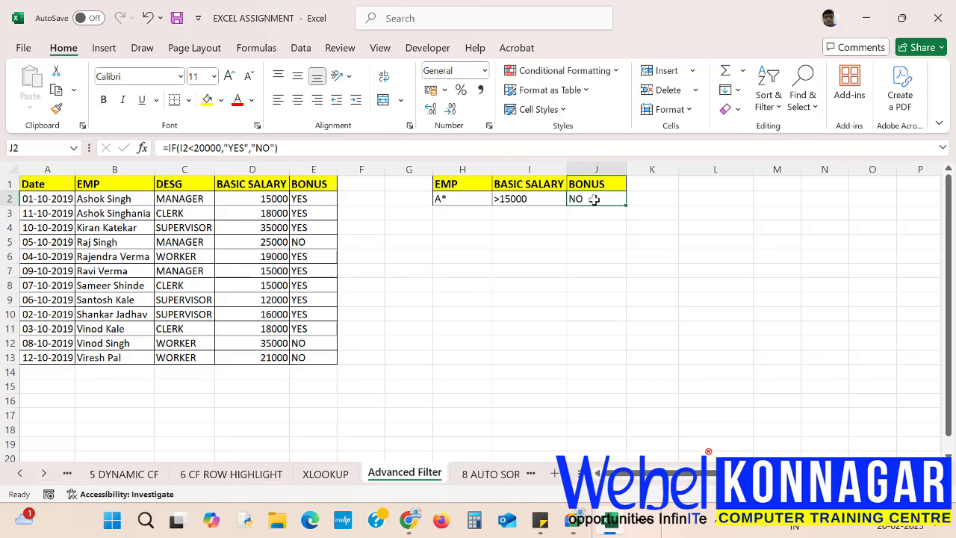
key("Delete")
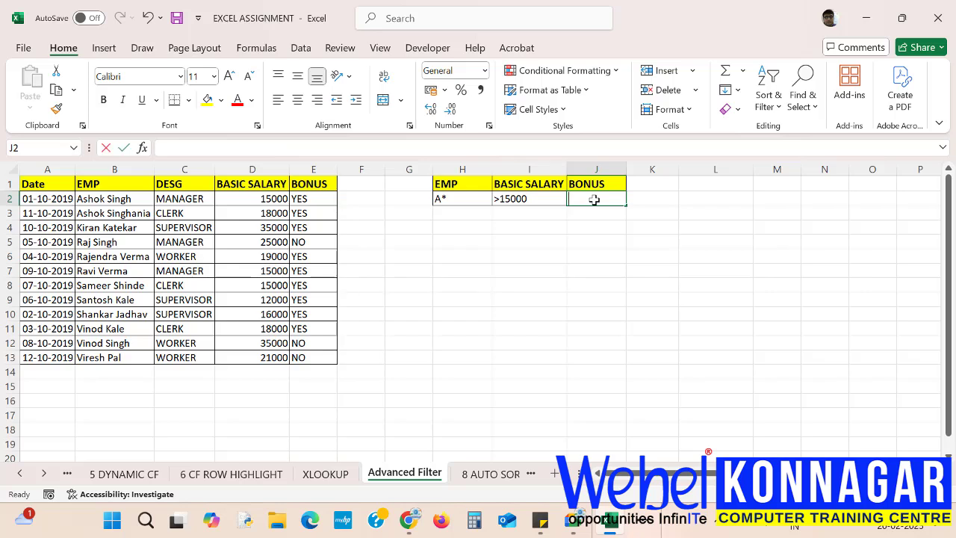
type("YES")
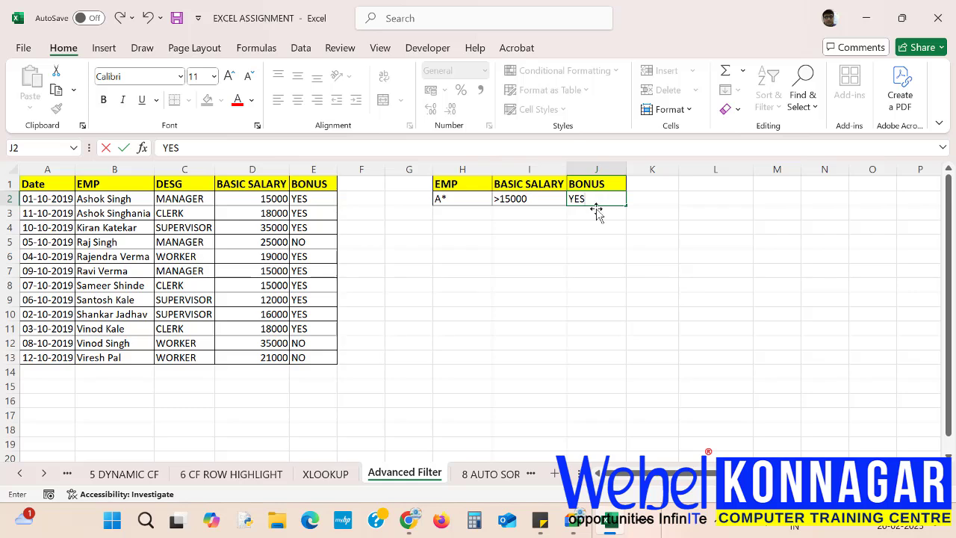
left_click(595, 269)
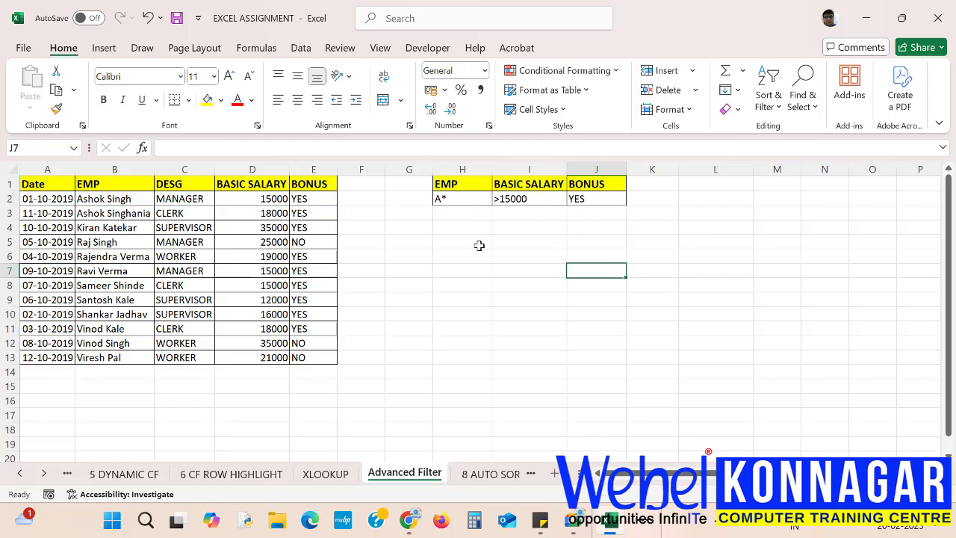
left_click(458, 229)
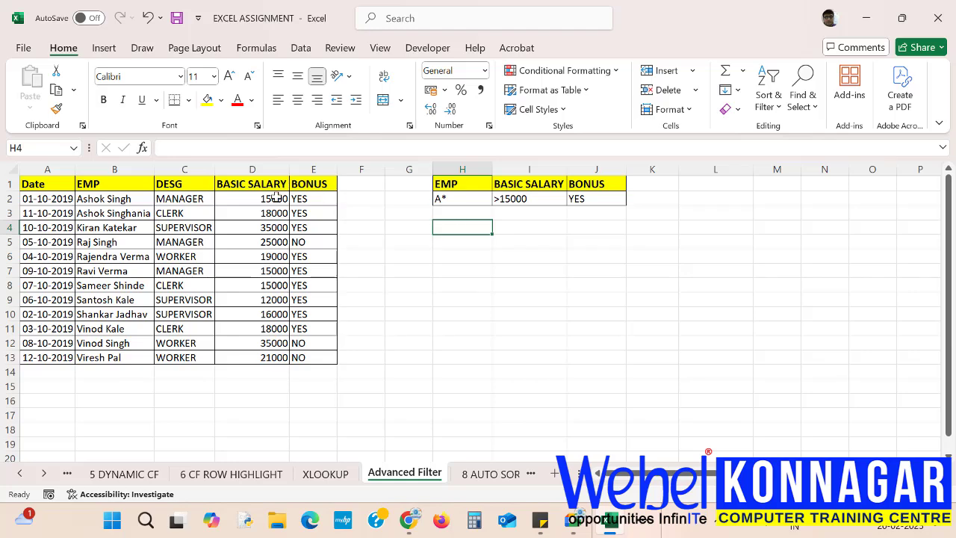
- Set up an Advanced Filter on A1:E13 that copies to another location, with H1:J2 as the criteria range
left_click_drag(23, 185, 334, 362)
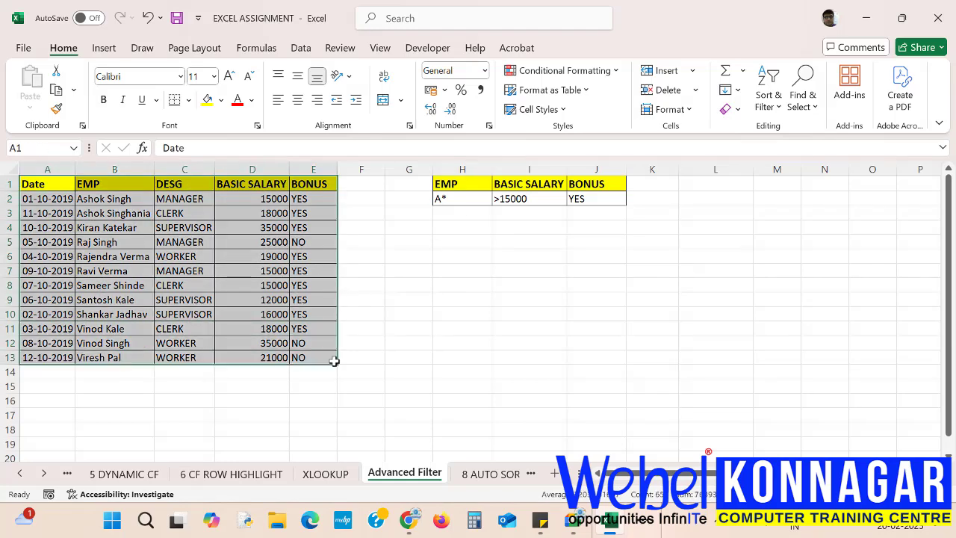
left_click(301, 48)
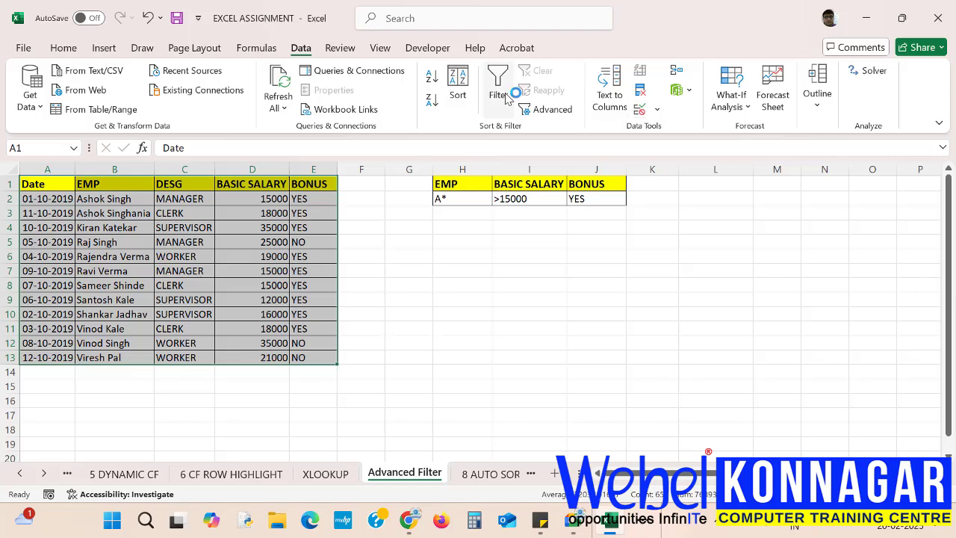
left_click(551, 108)
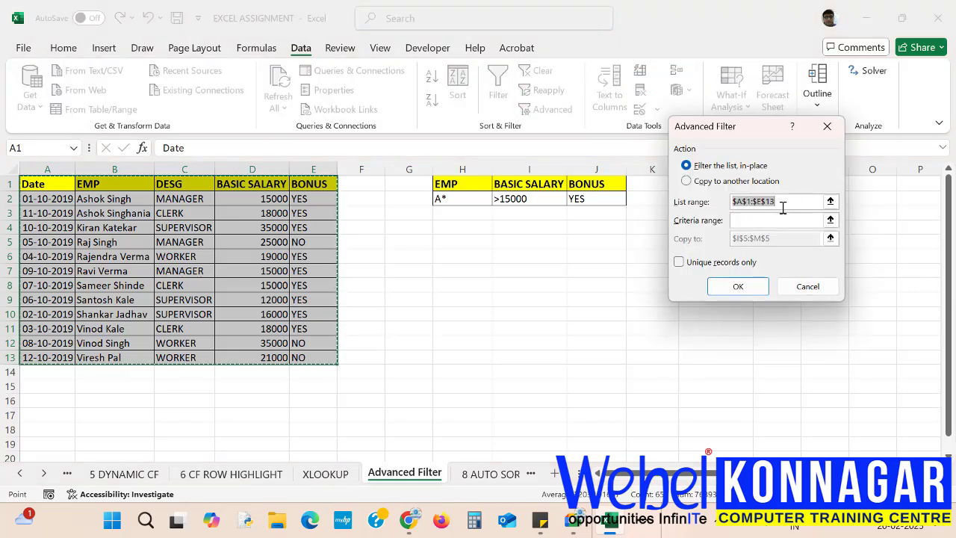
left_click(702, 180)
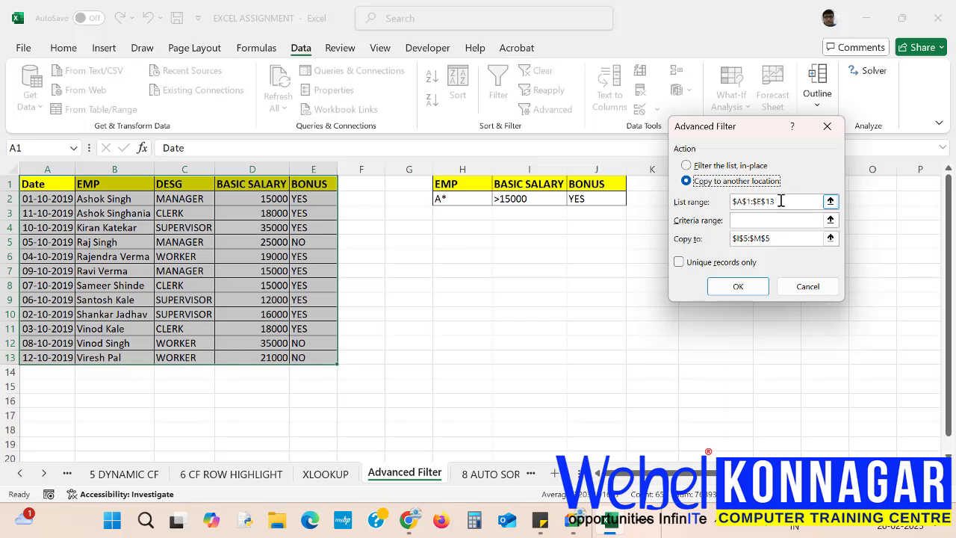
left_click(770, 221)
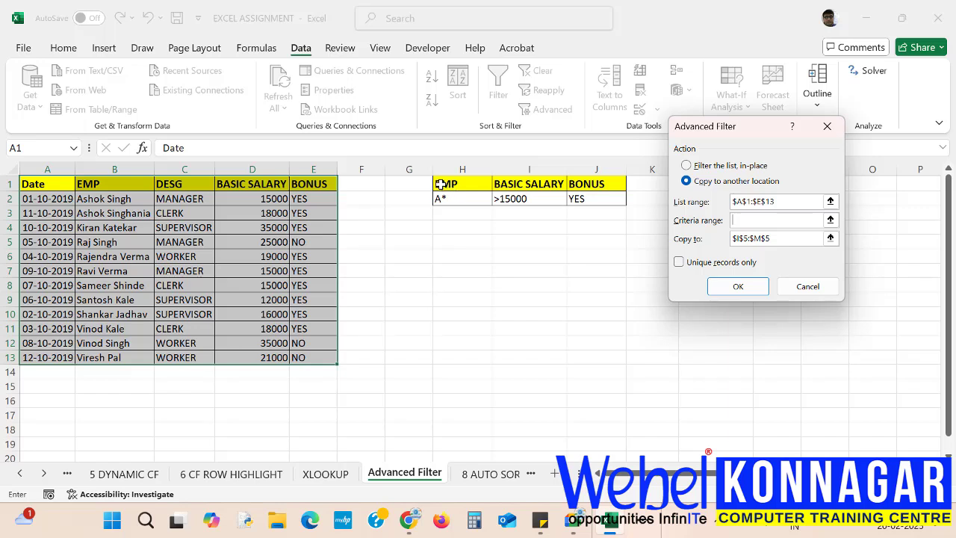
left_click_drag(440, 183, 598, 198)
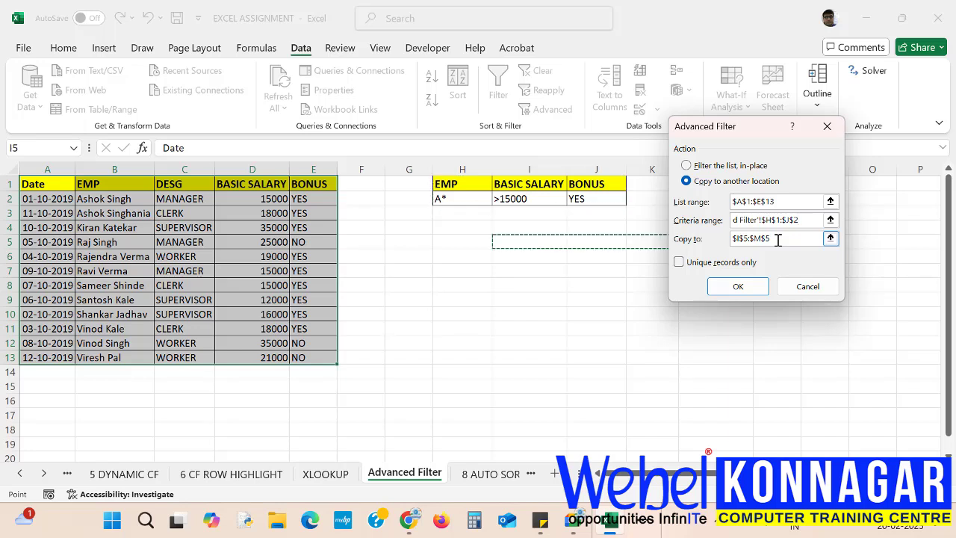
- Try to extract the filtered records to the empty range H4:J4 and dismiss the resulting message
left_click_drag(777, 239, 735, 243)
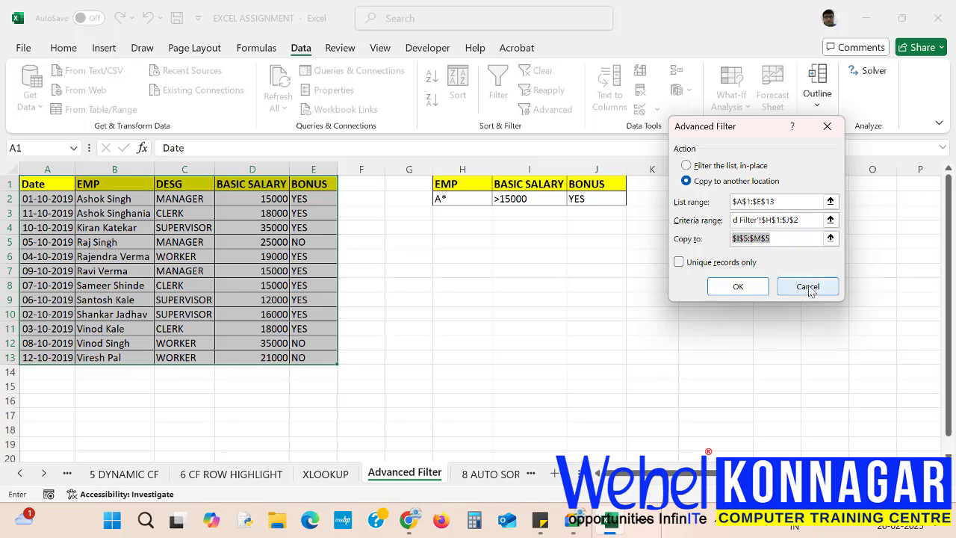
left_click_drag(764, 127, 224, 178)
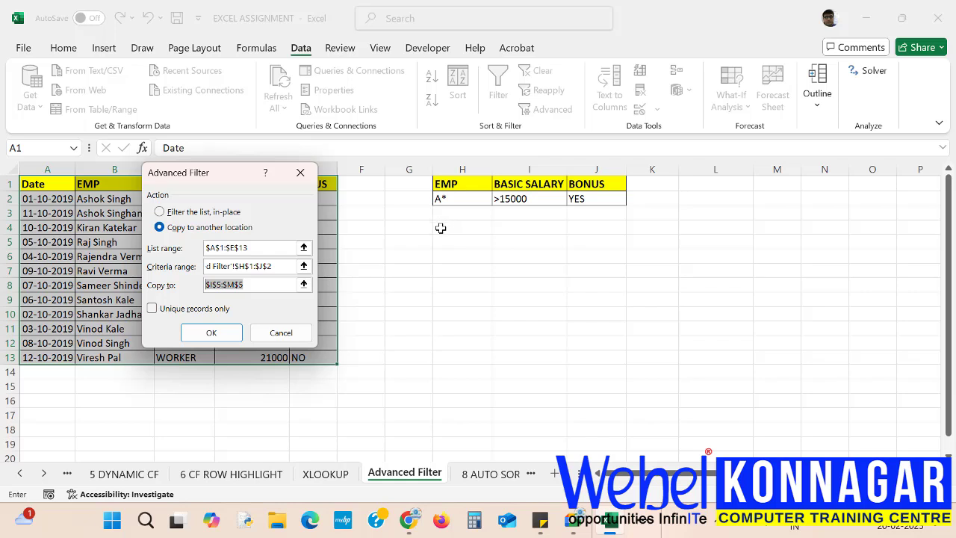
left_click_drag(442, 229, 597, 226)
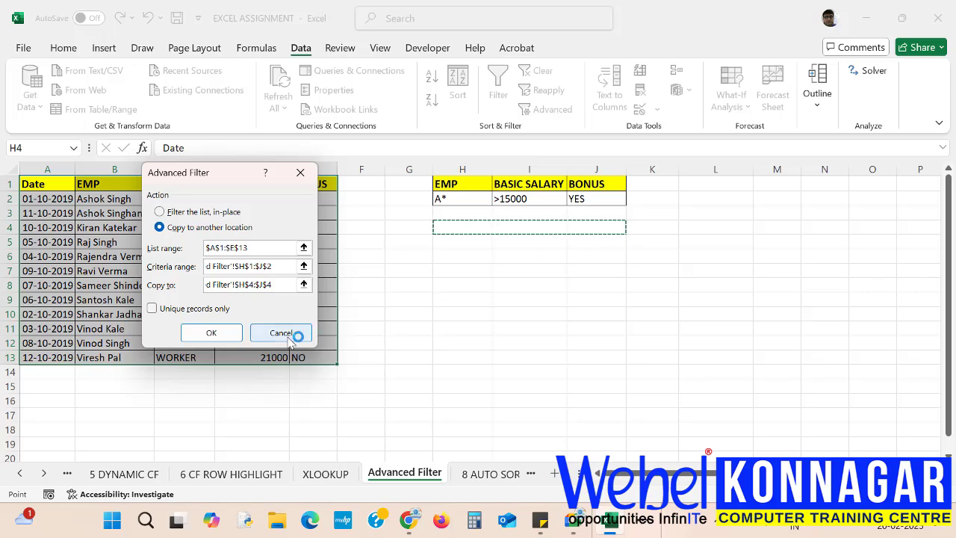
left_click(217, 334)
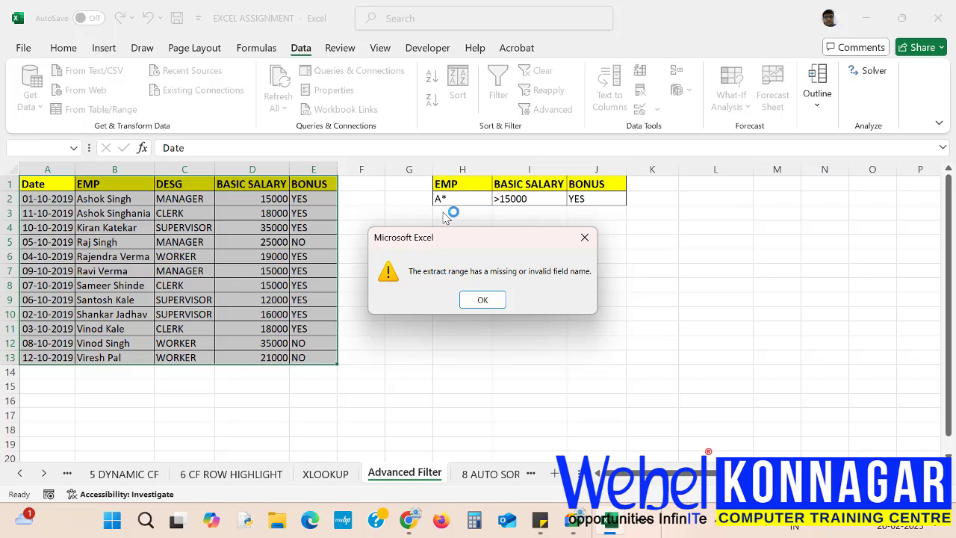
left_click(489, 301)
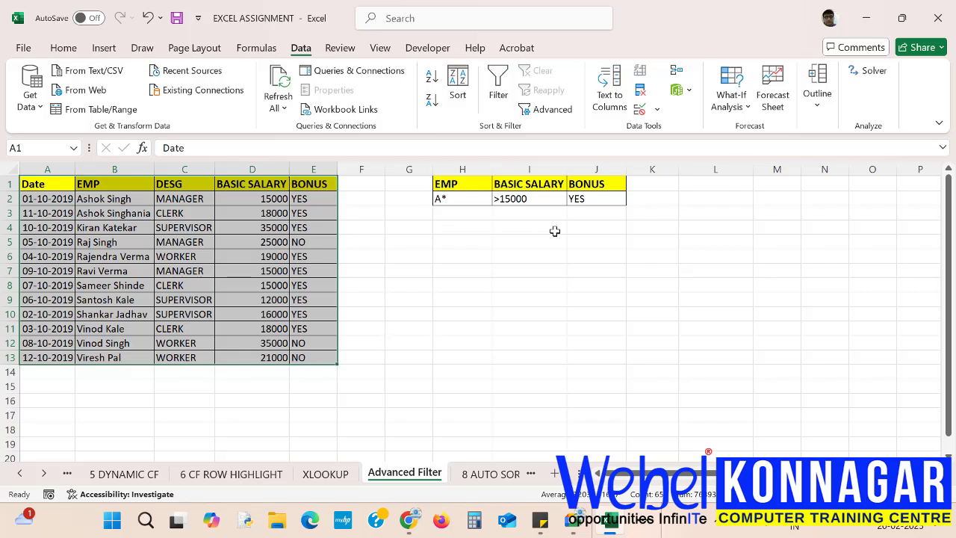
- Enter the extract headers EMP, BASIC SALARY and BONUS in cells H4 to J4
left_click(445, 224)
type("EMP")
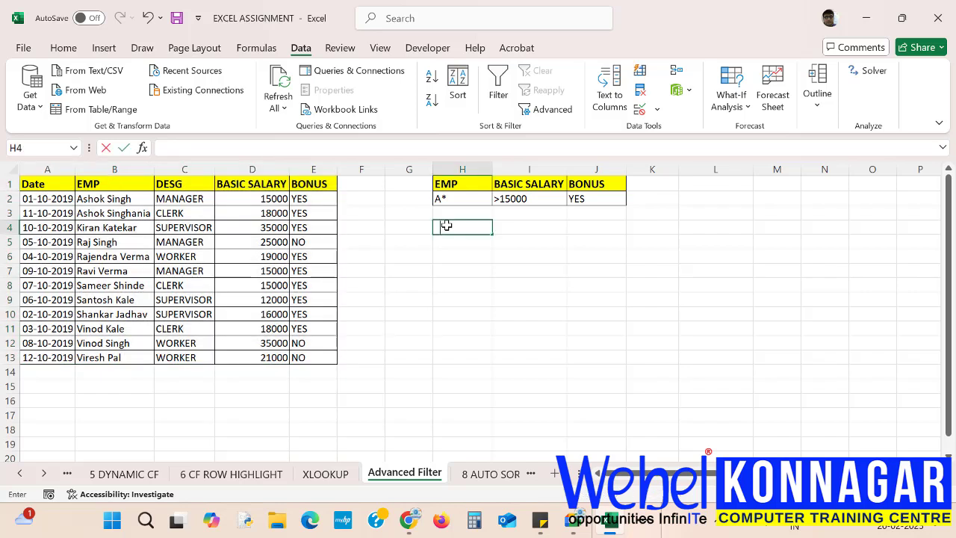
key("Tab")
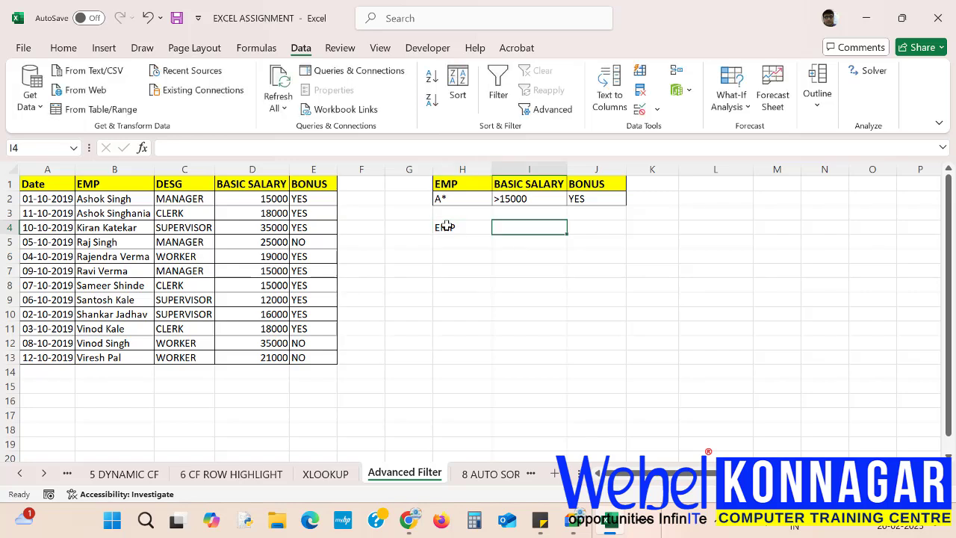
type("BASIC")
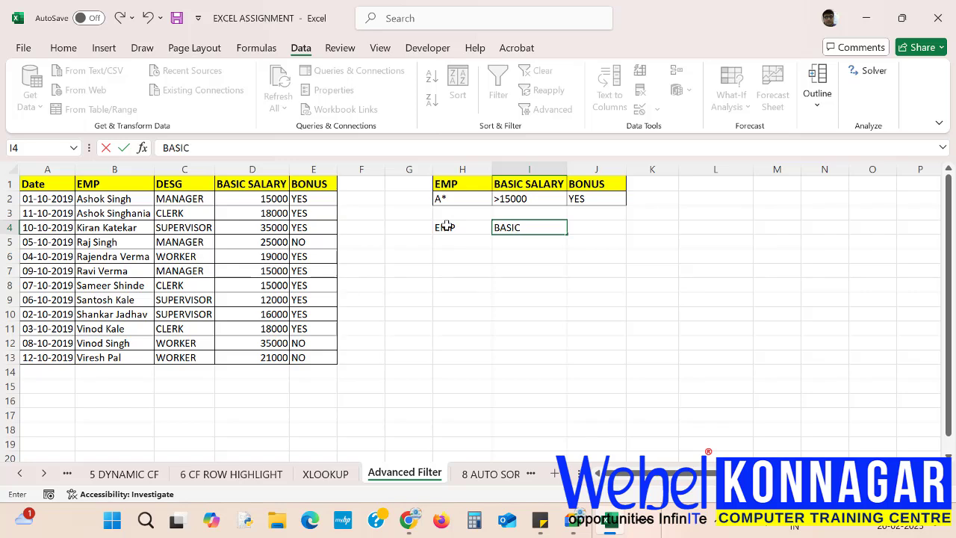
type(" SALARY")
key("Tab")
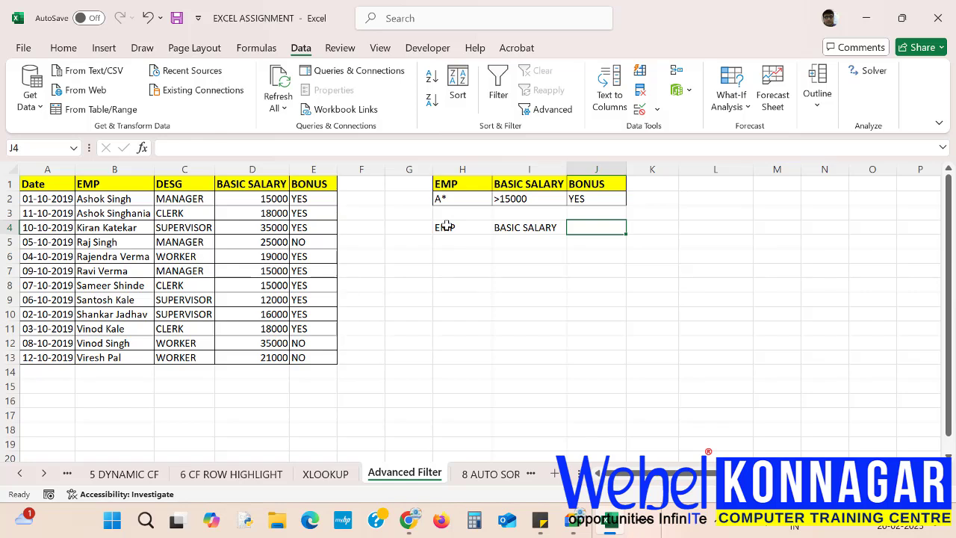
type("BONUS")
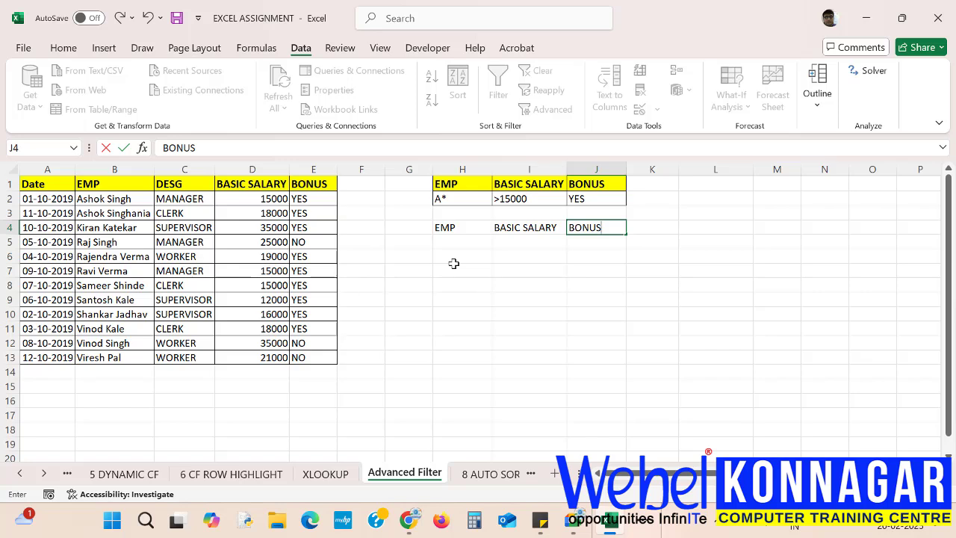
left_click(421, 256)
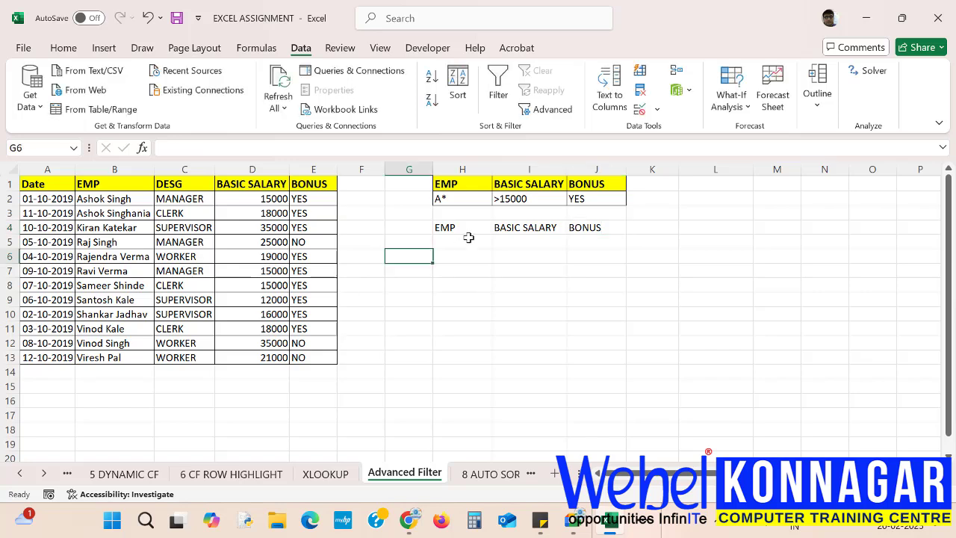
- Start an Advanced Filter on A1:E13 that copies to another location, using the criteria in H1:J2
left_click_drag(33, 183, 332, 358)
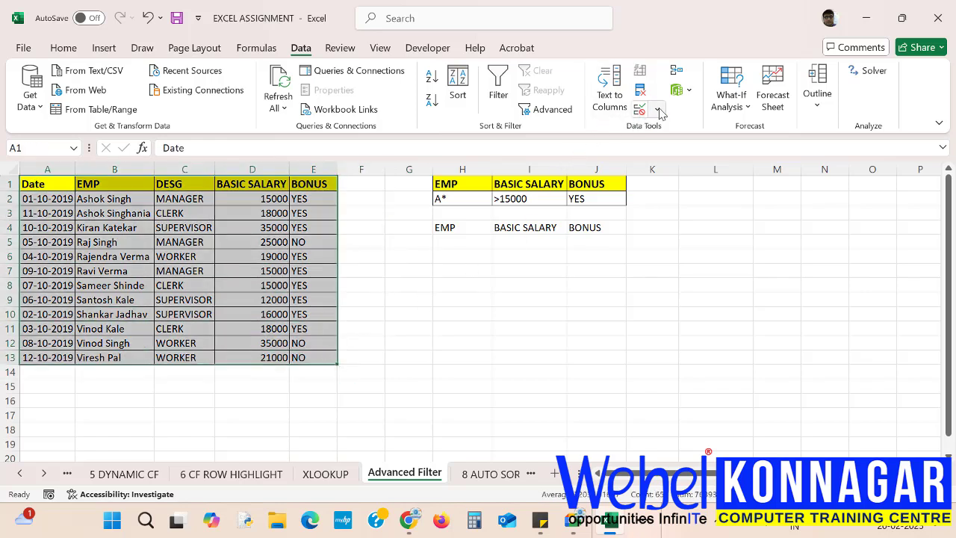
left_click(543, 110)
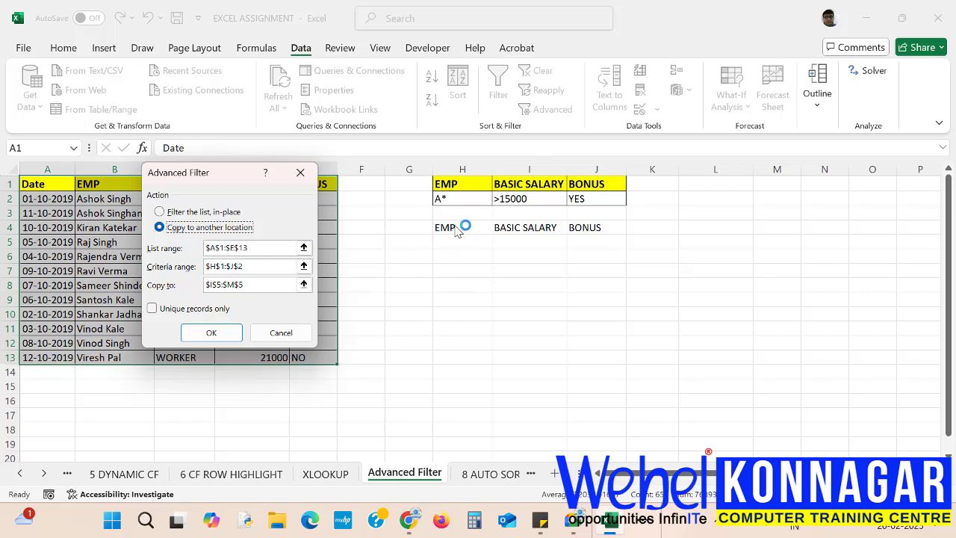
left_click(274, 248)
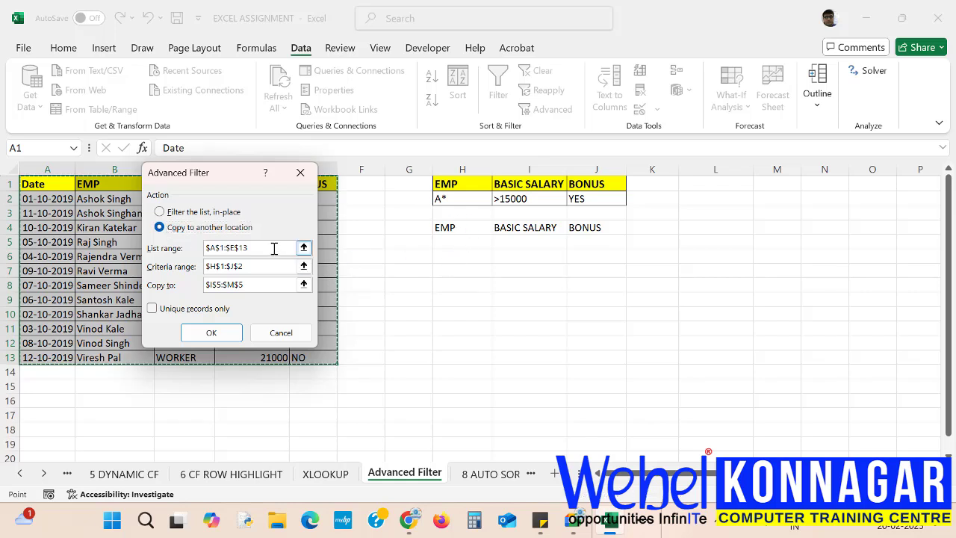
left_click(265, 266)
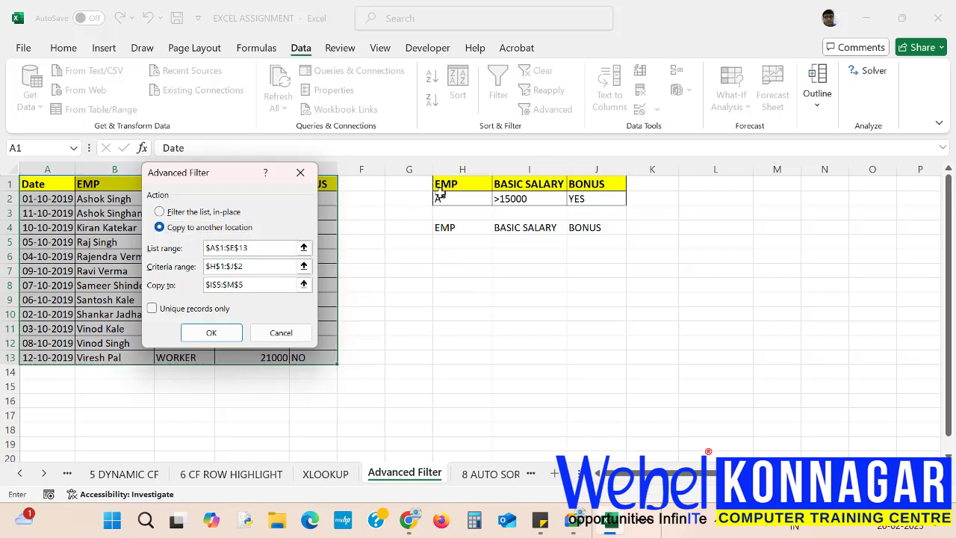
left_click_drag(446, 185, 597, 200)
- Extract the matching records under the headers in H4:J4 and auto-fit the width of column H
left_click_drag(254, 284, 199, 285)
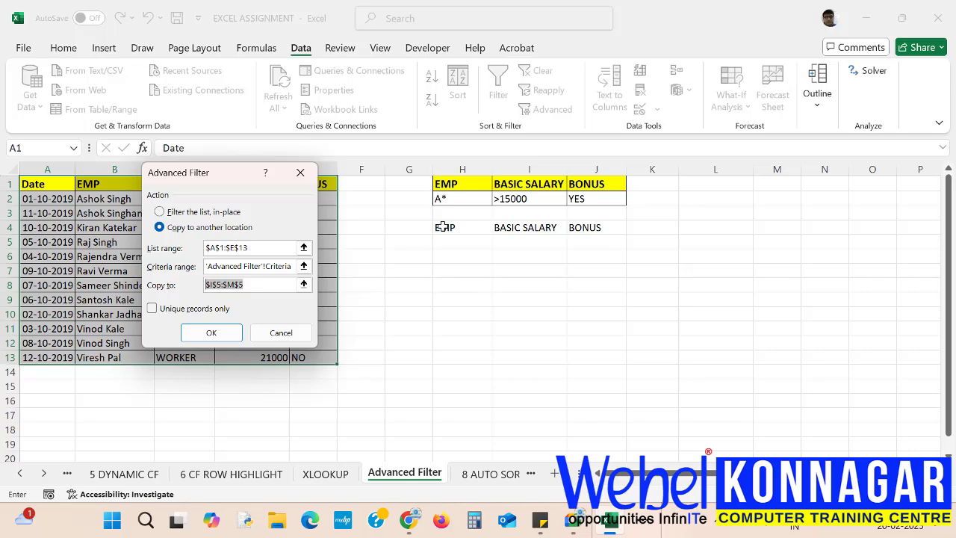
left_click_drag(443, 227, 583, 227)
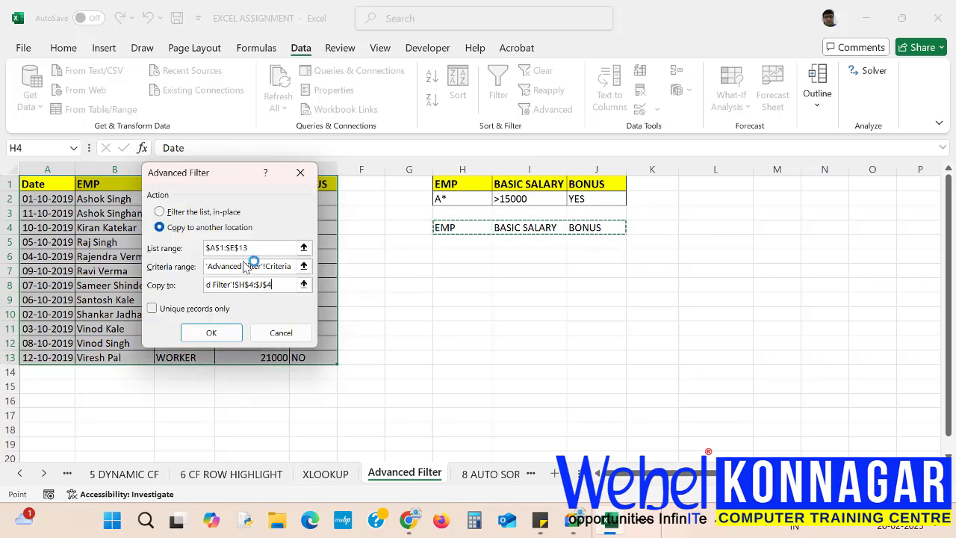
left_click(212, 332)
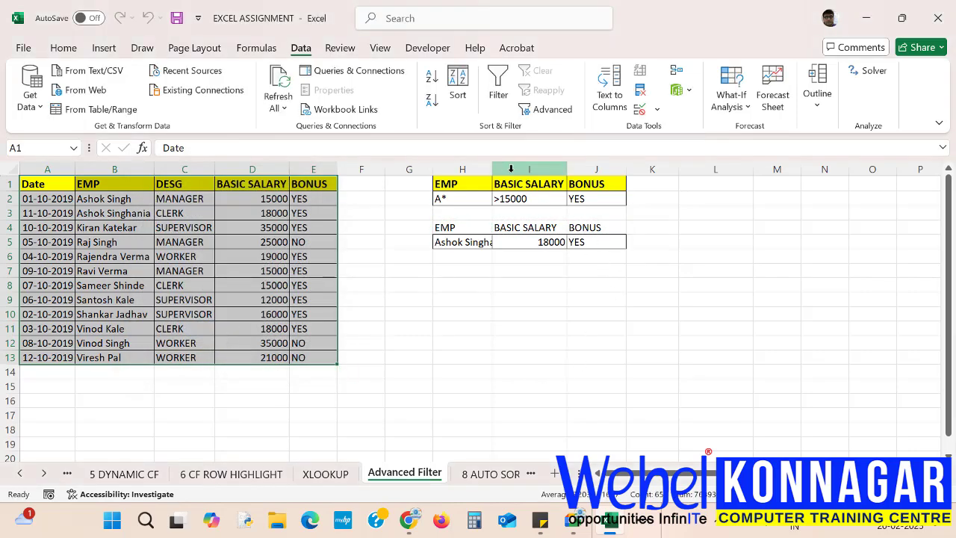
double_click(492, 168)
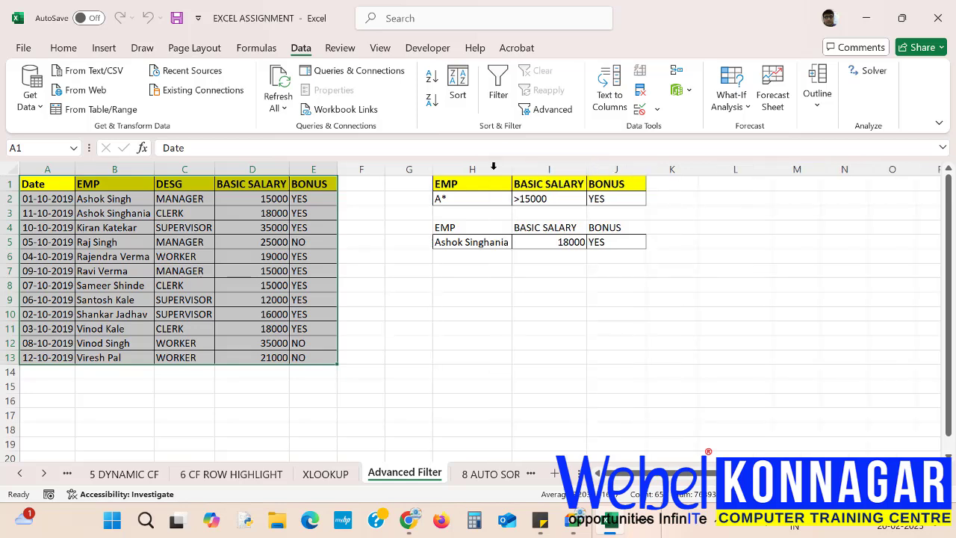
left_click(596, 352)
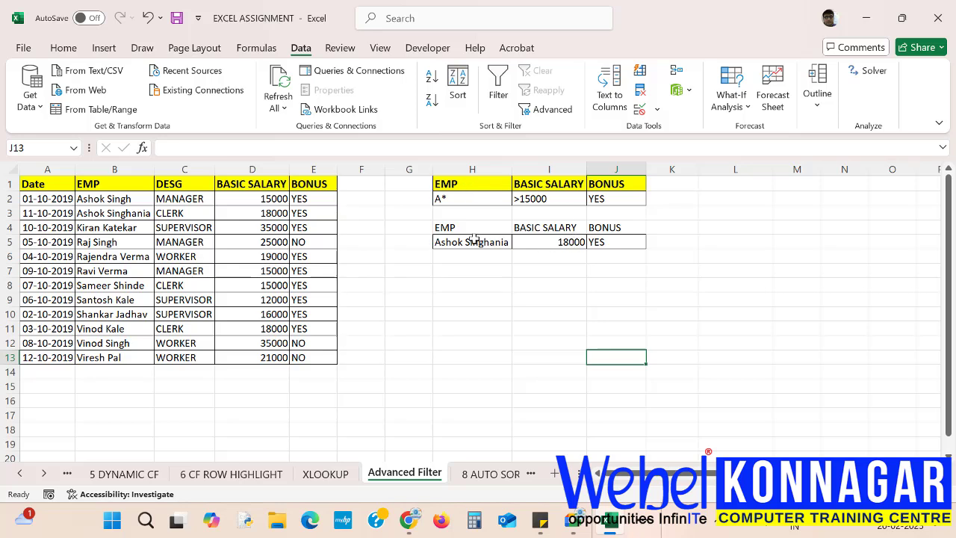
- Delete the contents of the extracted headers and record in H4:J5
left_click_drag(445, 226, 626, 242)
key("Delete")
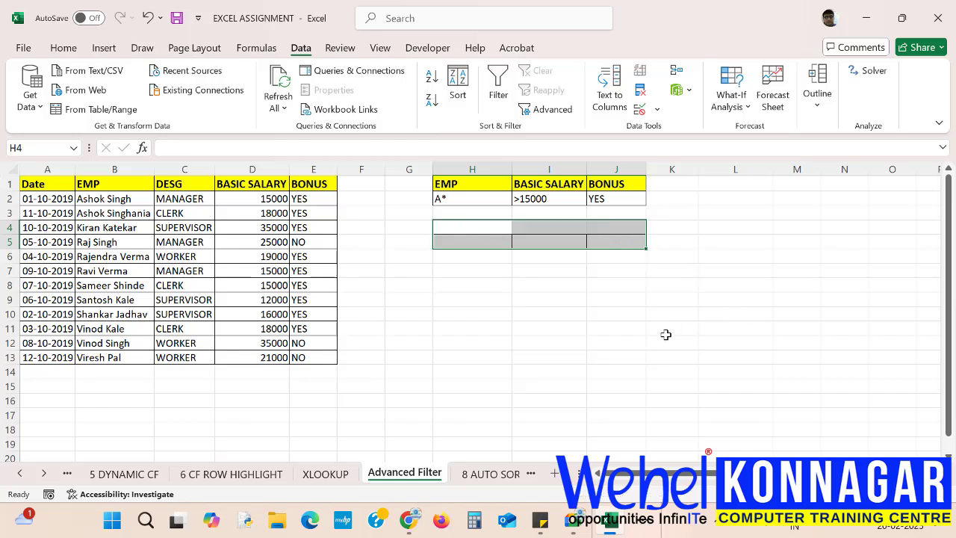
left_click(555, 312)
left_click(453, 230)
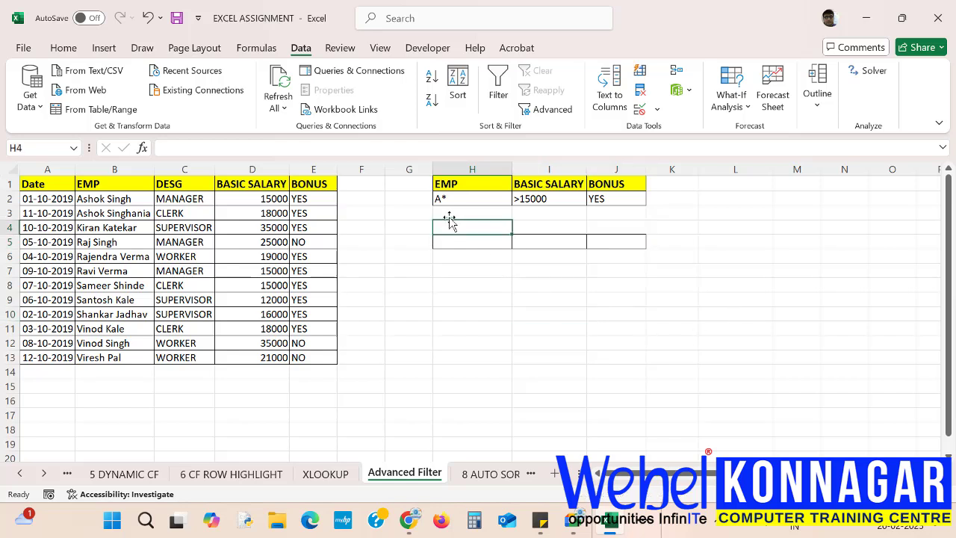
left_click_drag(29, 186, 323, 356)
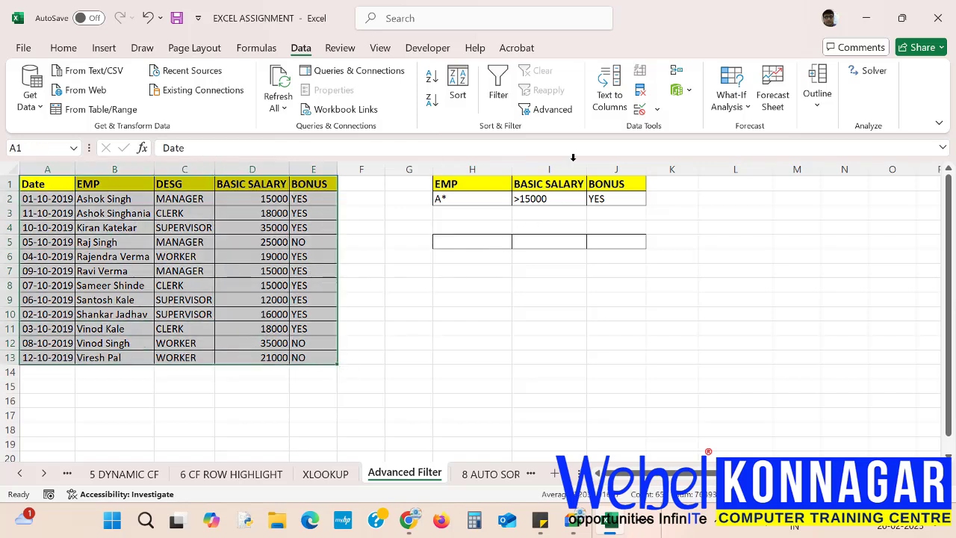
left_click(549, 110)
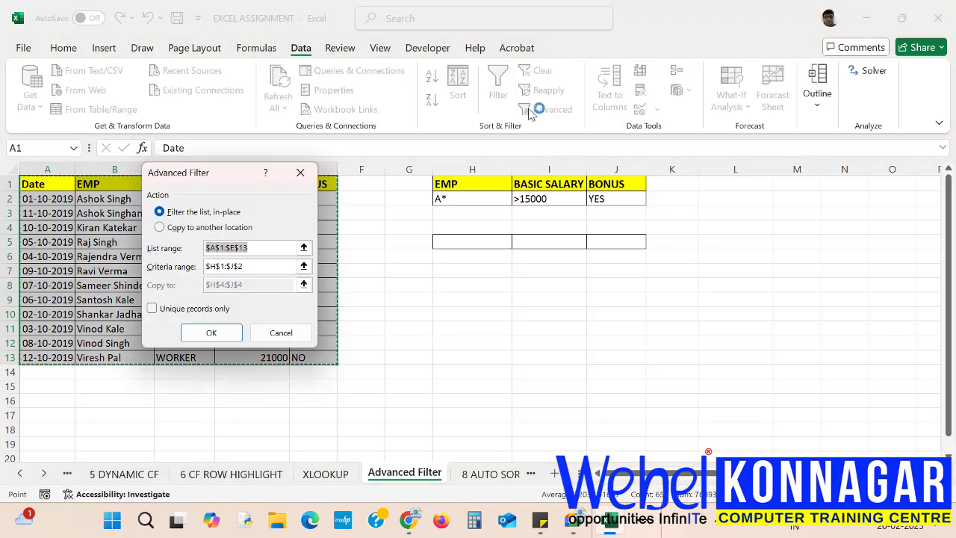
left_click(159, 227)
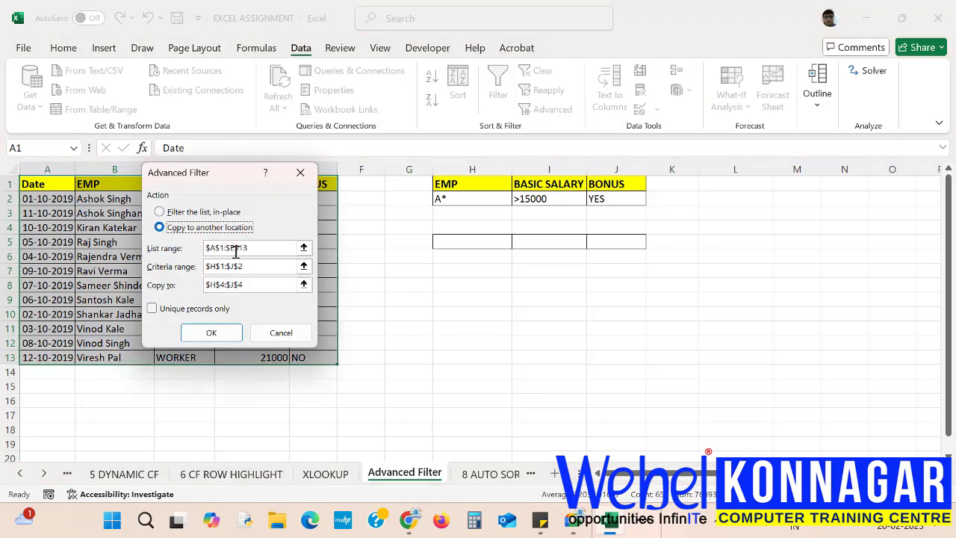
left_click(271, 247)
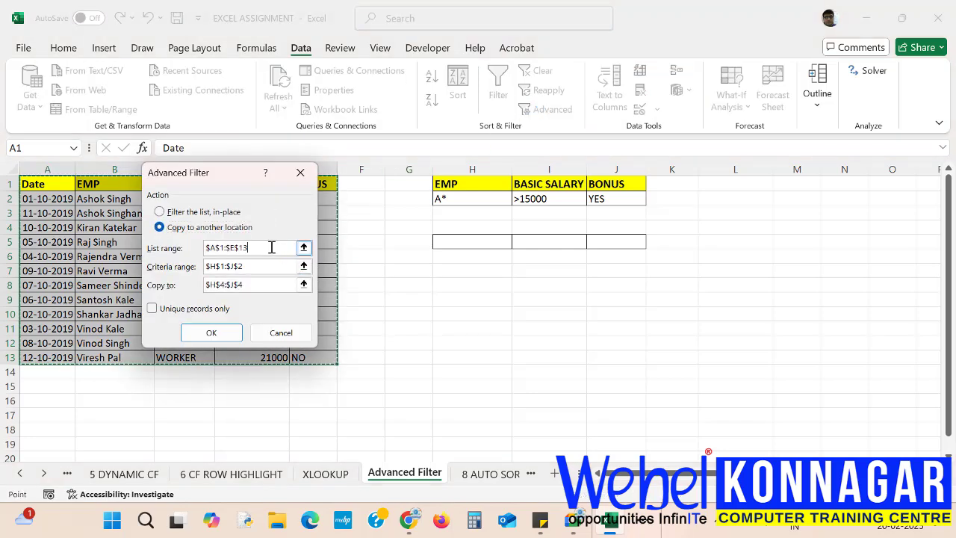
left_click(256, 267)
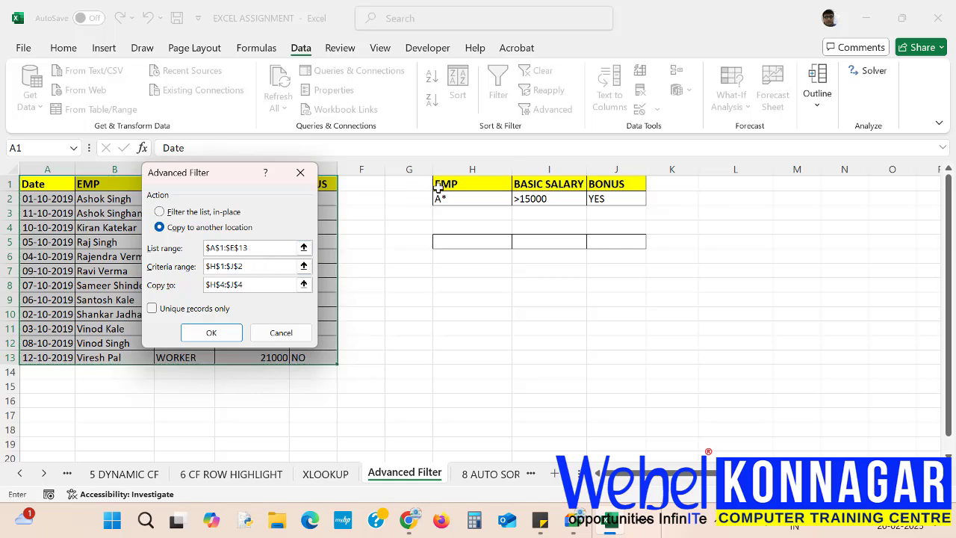
left_click_drag(437, 186, 594, 206)
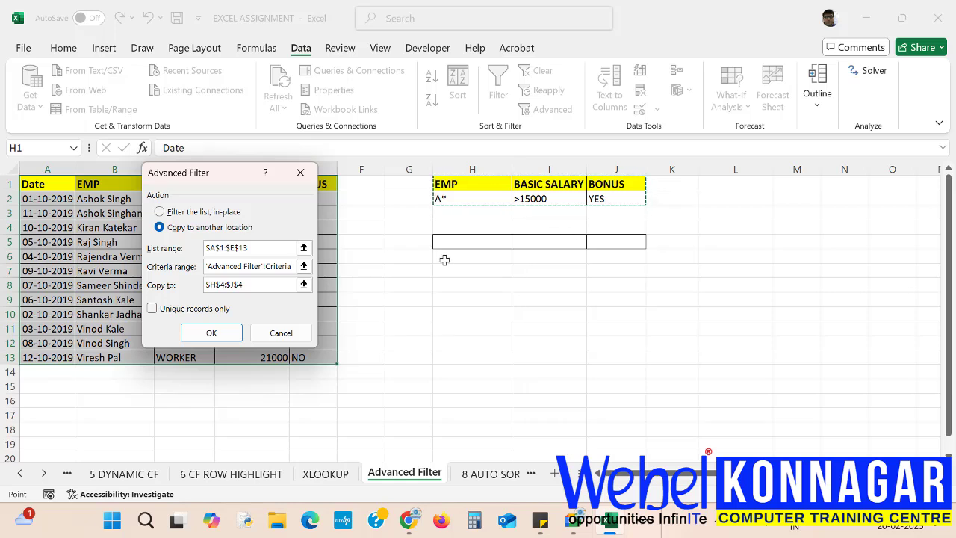
left_click(249, 288)
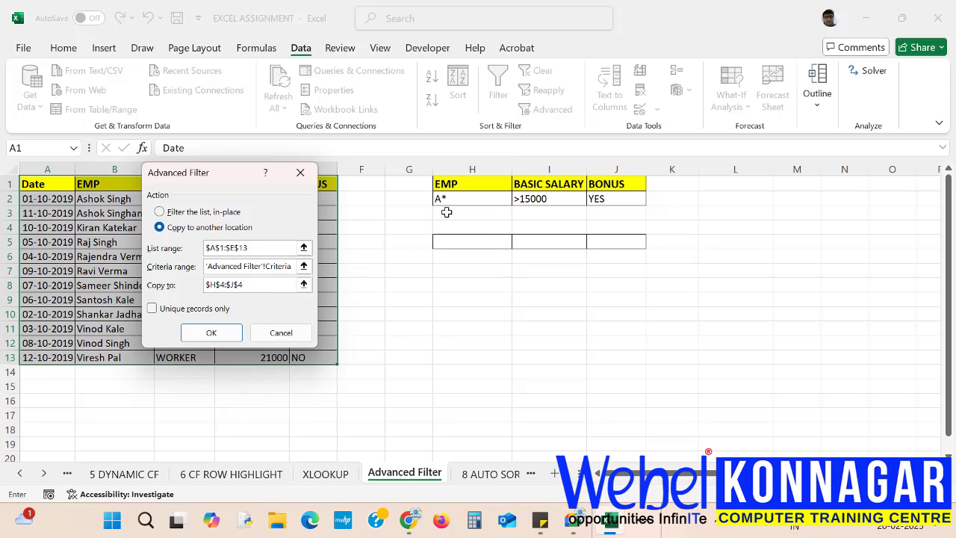
left_click(280, 333)
- Enter the extract headers EMP, DESG and BONUS in cells H4 to J4
left_click(453, 231)
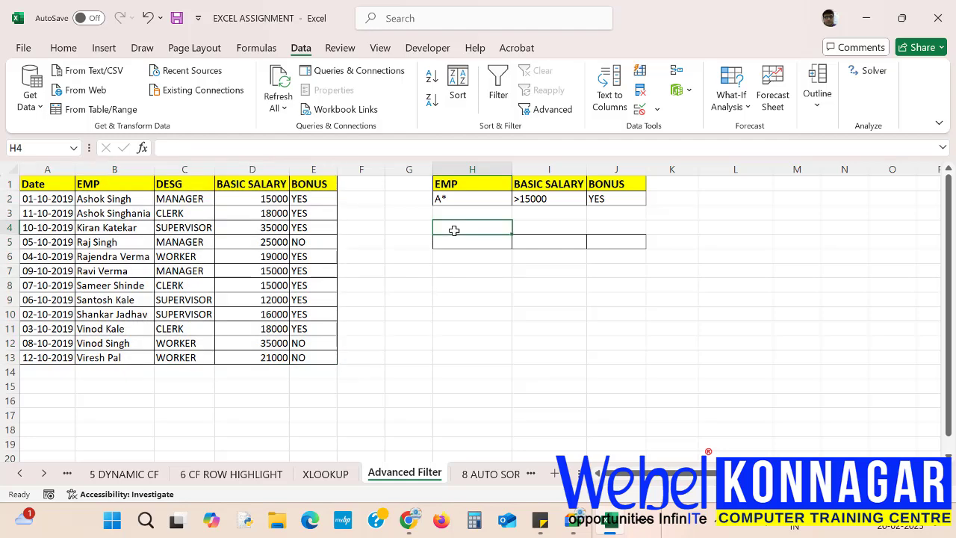
type("EMP")
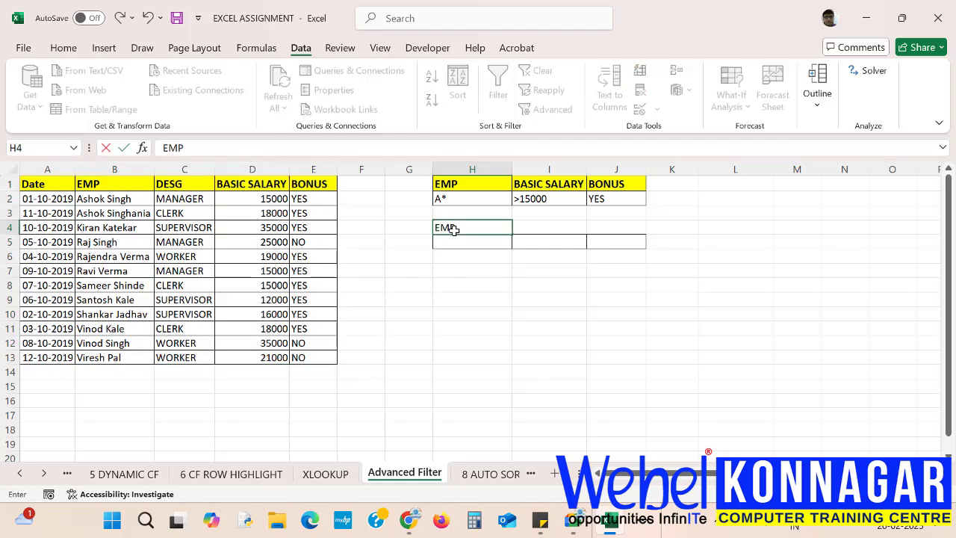
key("Tab")
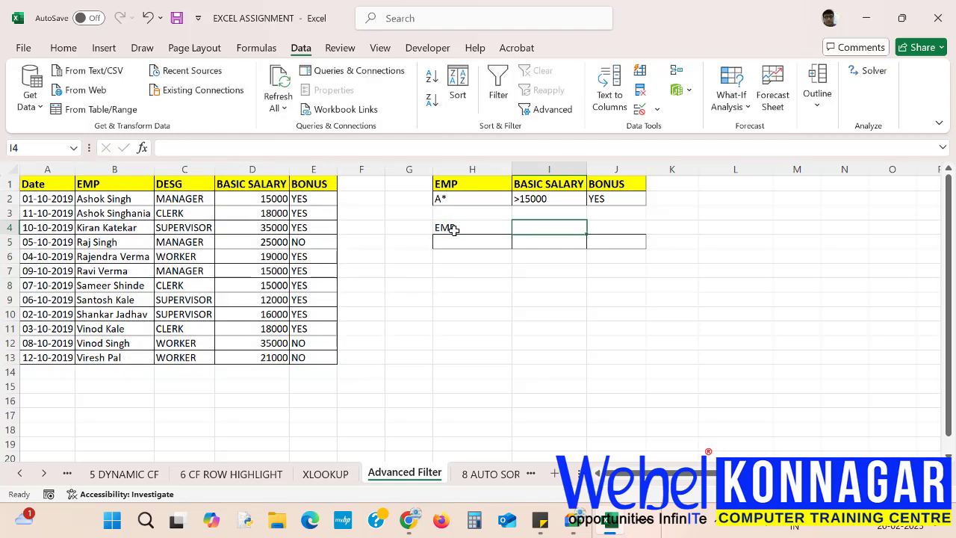
type("DESG")
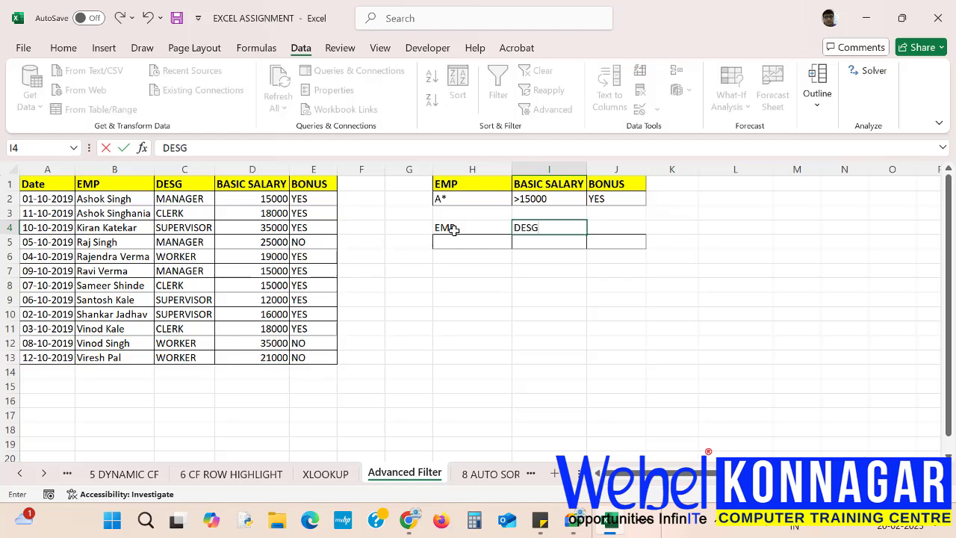
key("Tab")
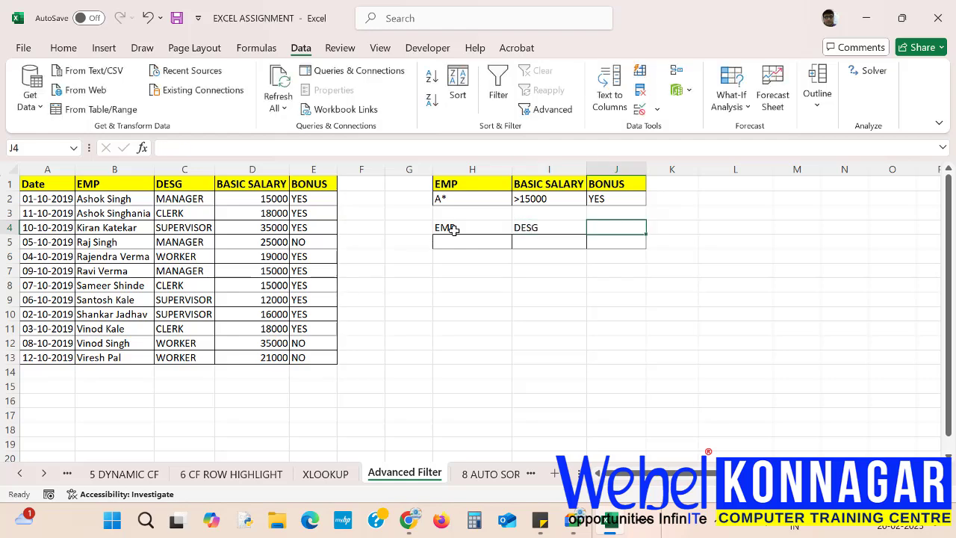
type("BONUS")
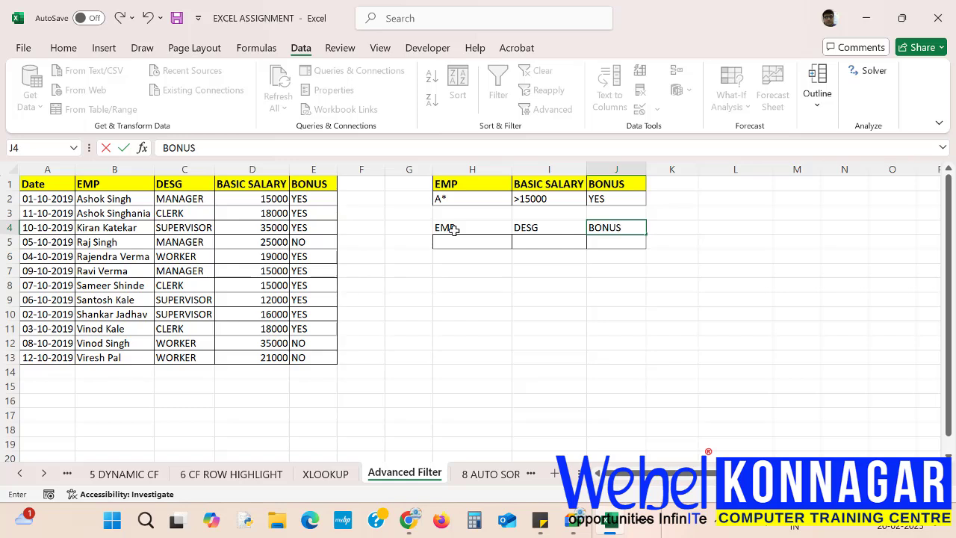
left_click(490, 280)
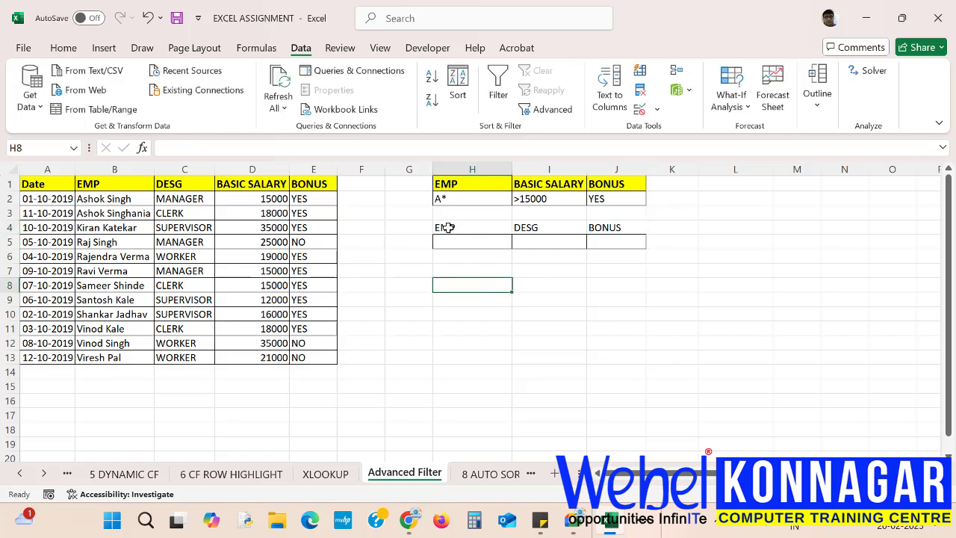
- Set up an Advanced Filter on A1:E13 that copies to another location, with H1:J2 as the criteria range
left_click(446, 226)
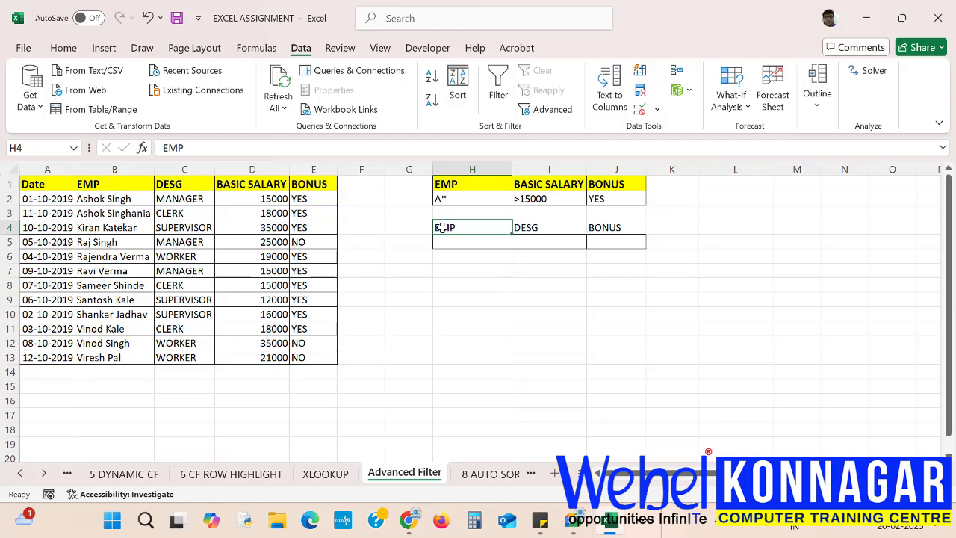
left_click(553, 110)
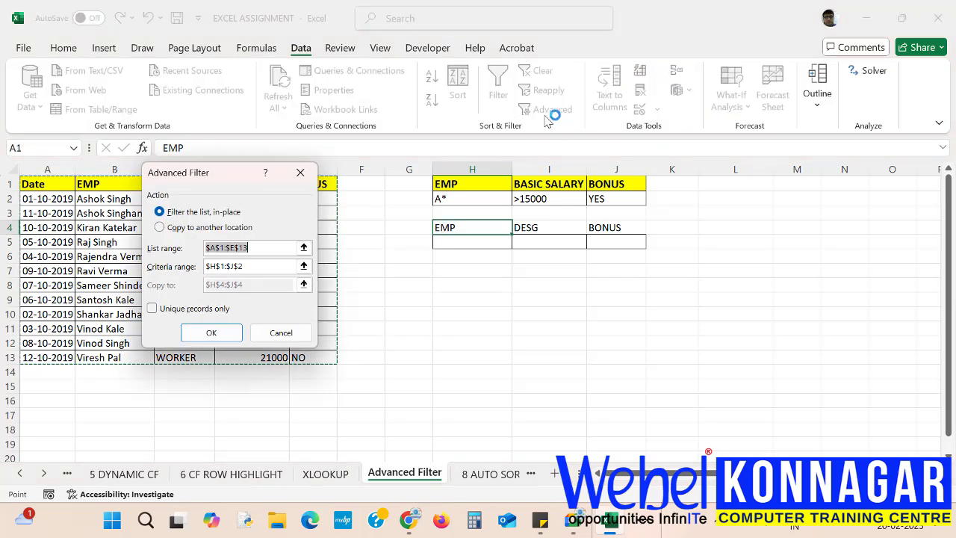
left_click(180, 227)
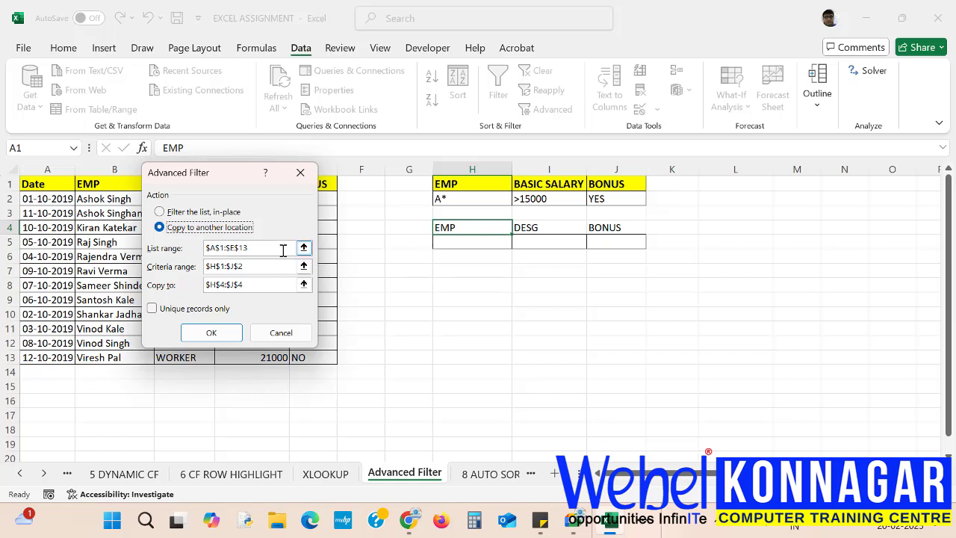
left_click(254, 247)
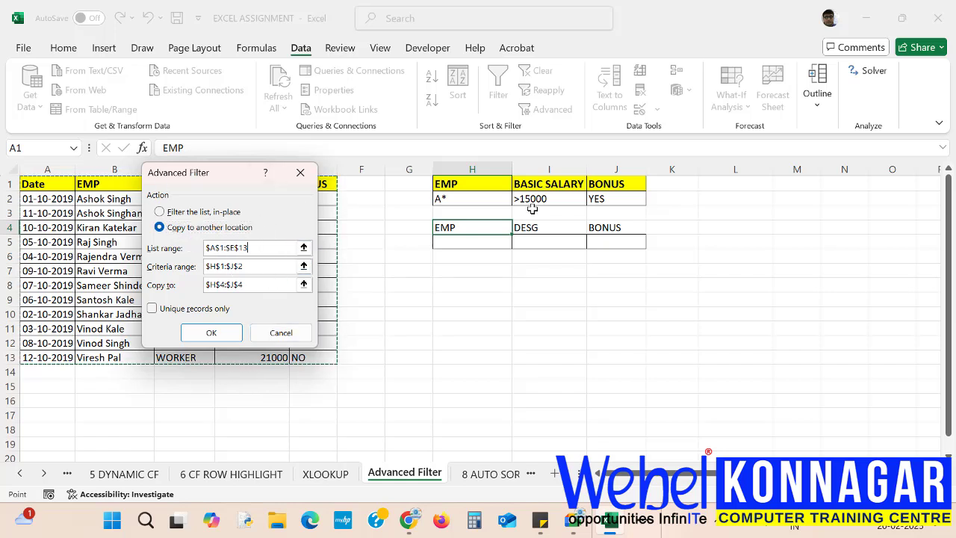
left_click(271, 266)
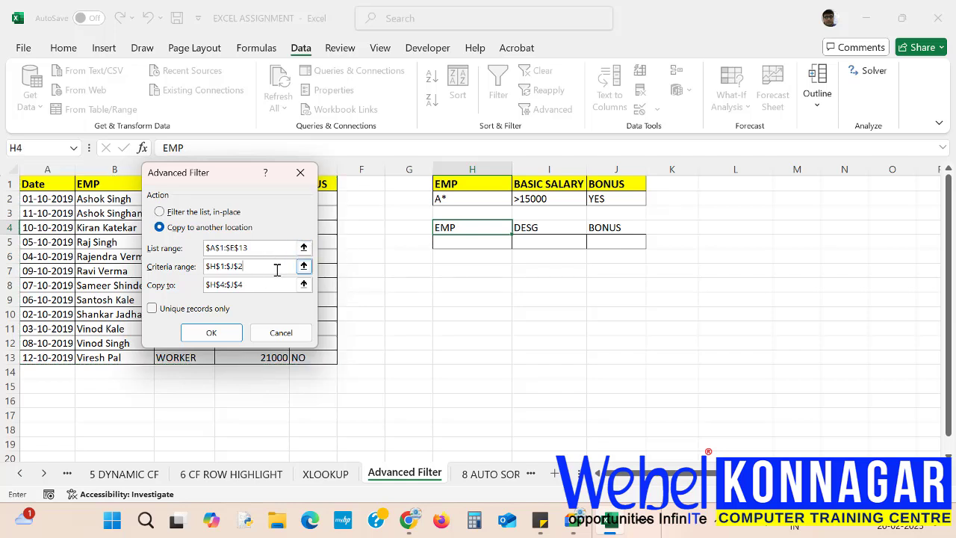
left_click_drag(437, 186, 624, 199)
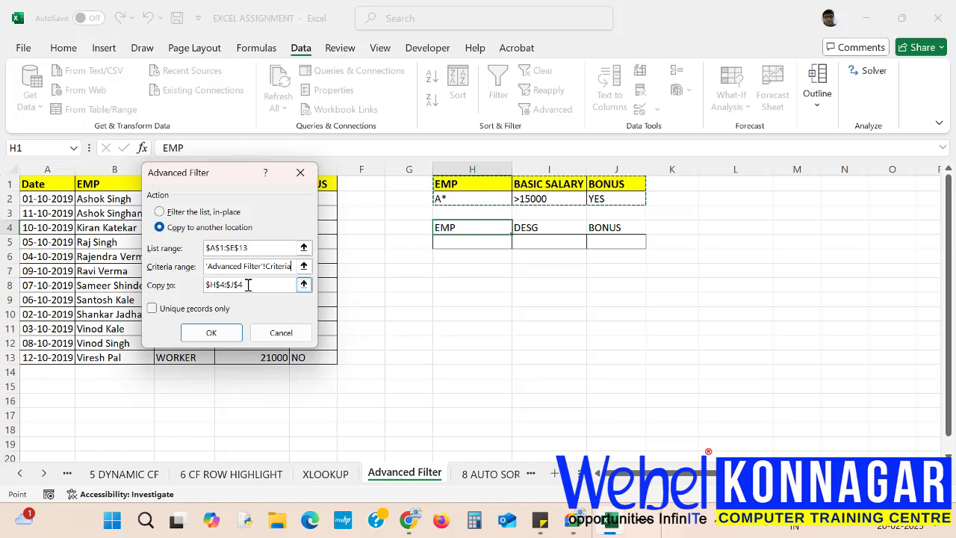
- Set the copy destination to the EMP, DESG and BONUS headers in H4:J4 and run the filter
left_click(248, 284)
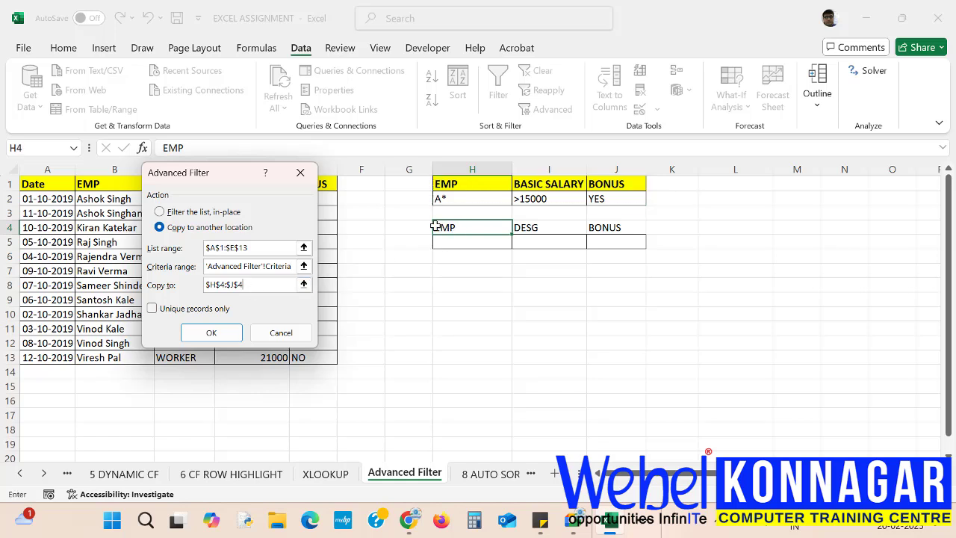
left_click_drag(441, 227, 614, 228)
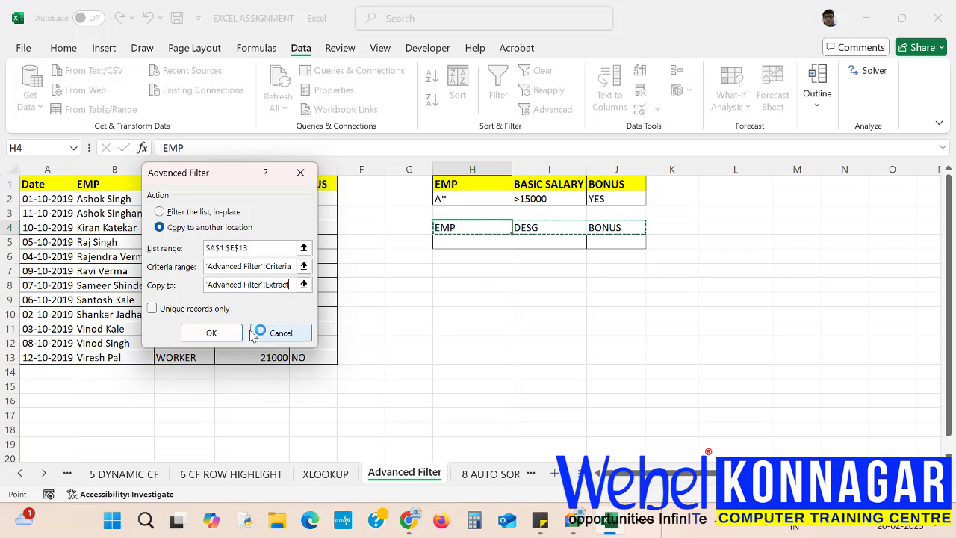
left_click(218, 333)
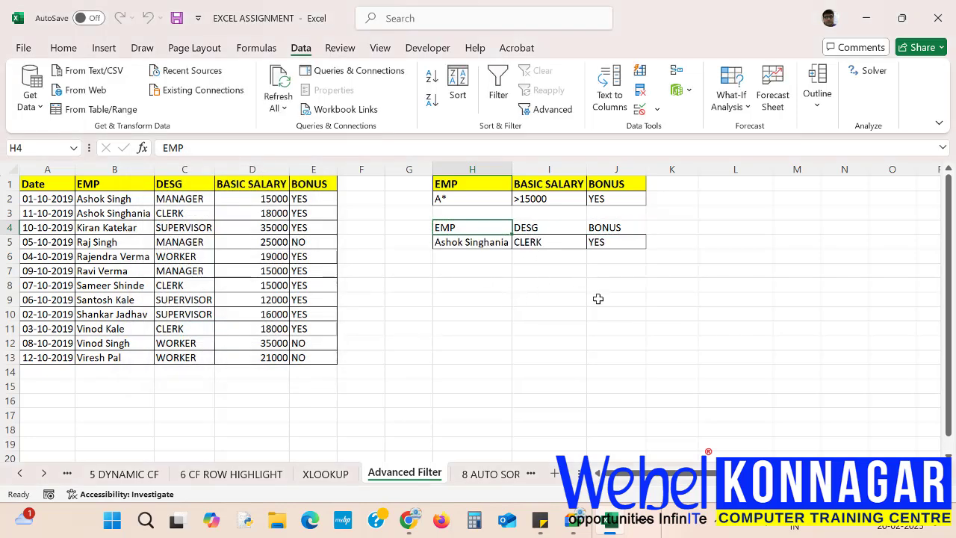
left_click(530, 189)
left_click(778, 310)
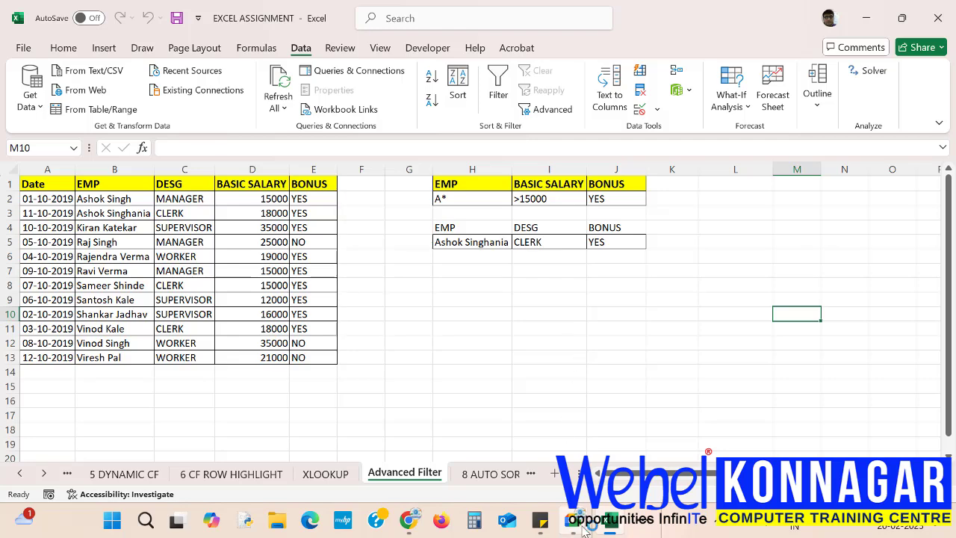
- Switch to Google Meet, set the computer's sound output to Speaker (Realtek(R) Audio), and return to the Excel workbook
mouse_move(574, 522)
left_click(520, 475)
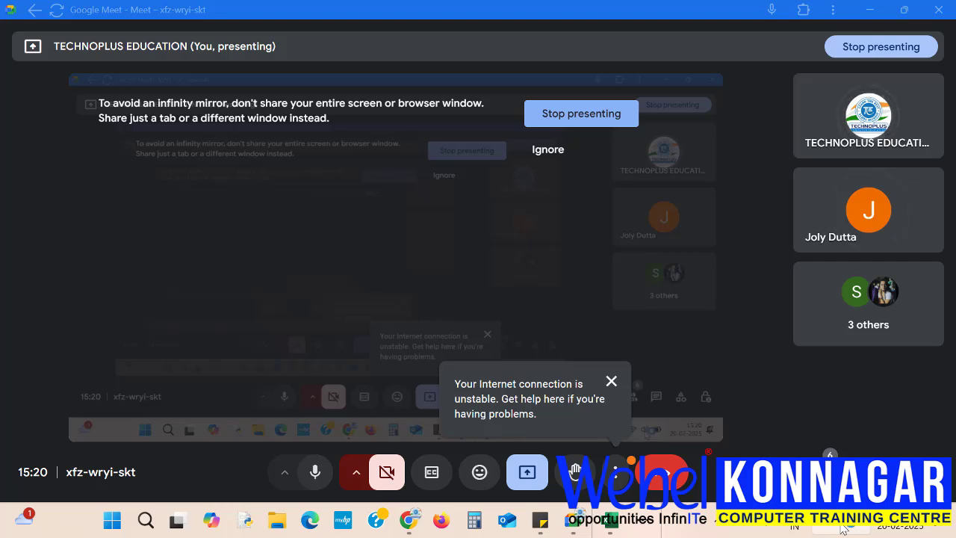
left_click(845, 524)
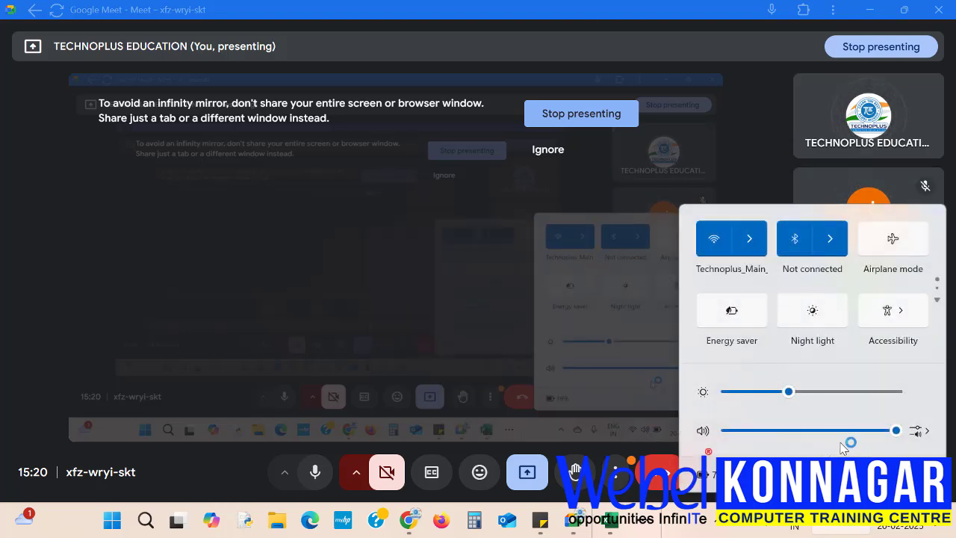
left_click(928, 433)
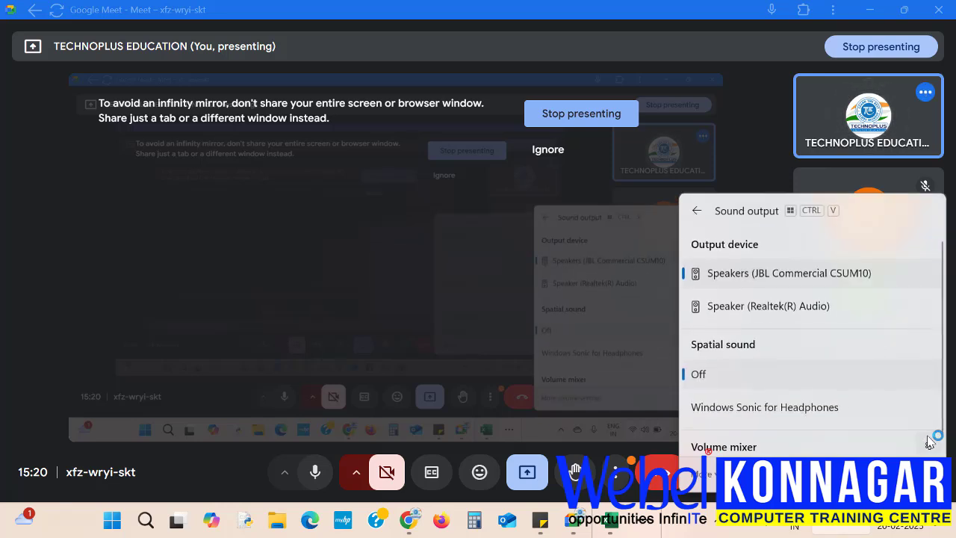
left_click(764, 309)
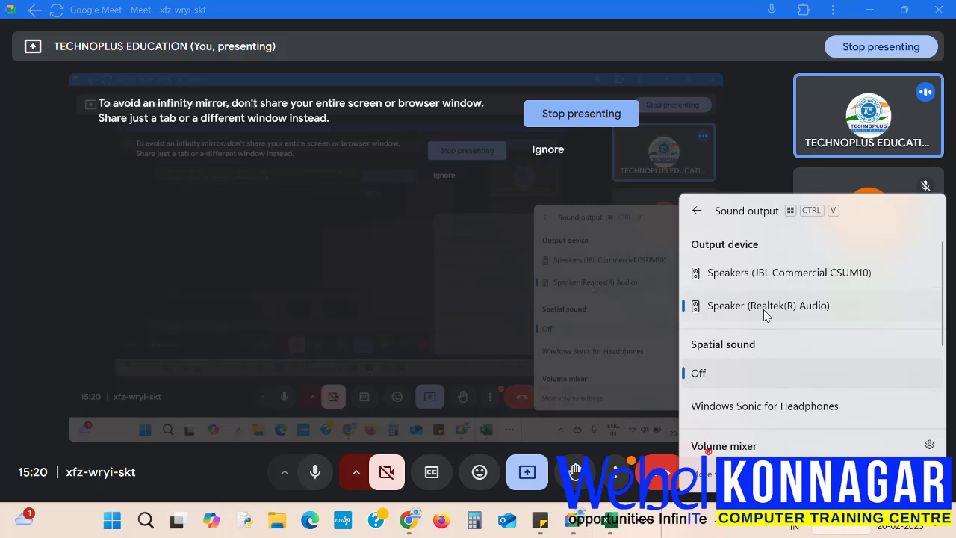
left_click(672, 529)
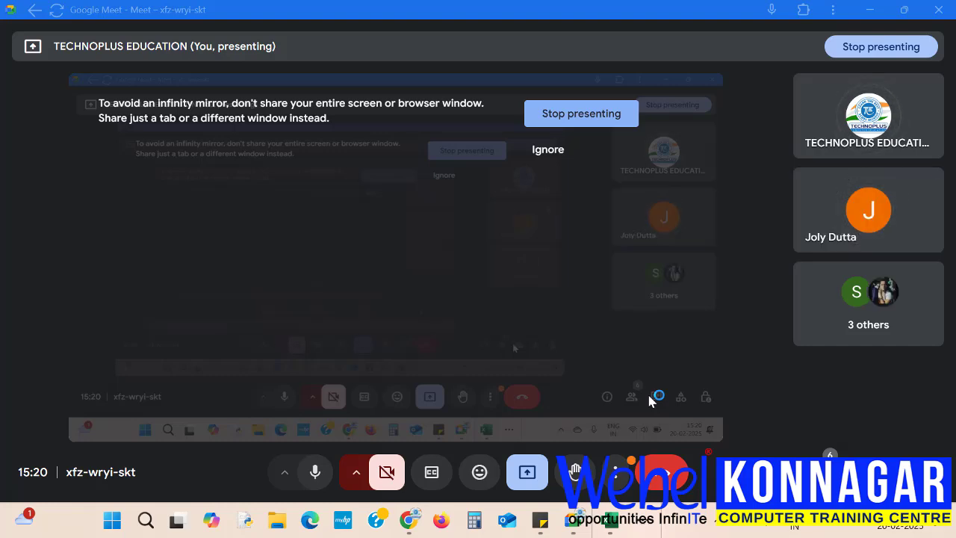
left_click(611, 523)
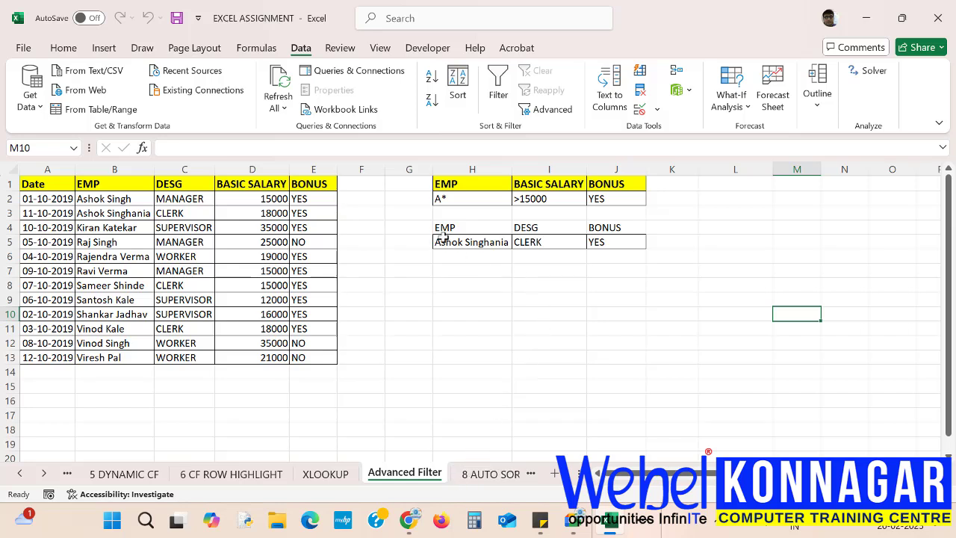
left_click_drag(440, 227, 620, 240)
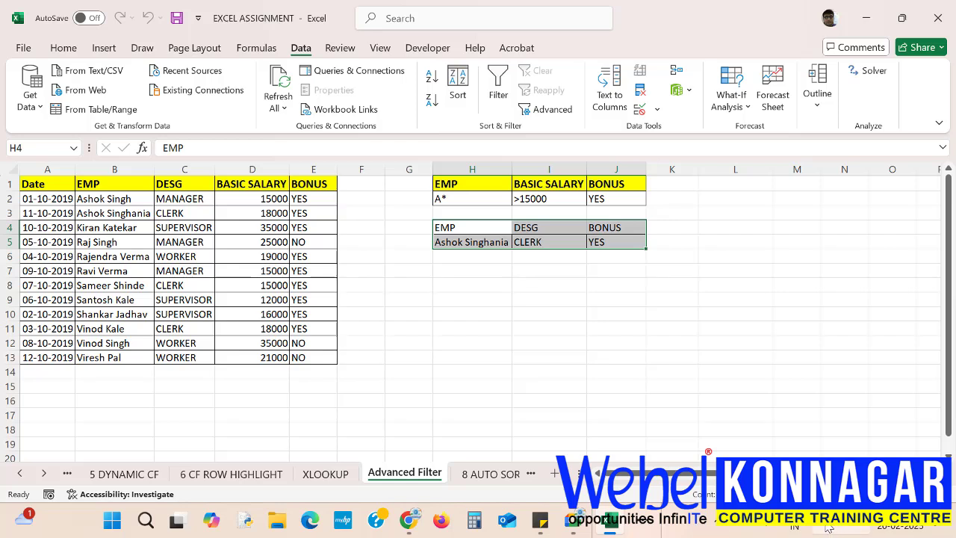
left_click(827, 528)
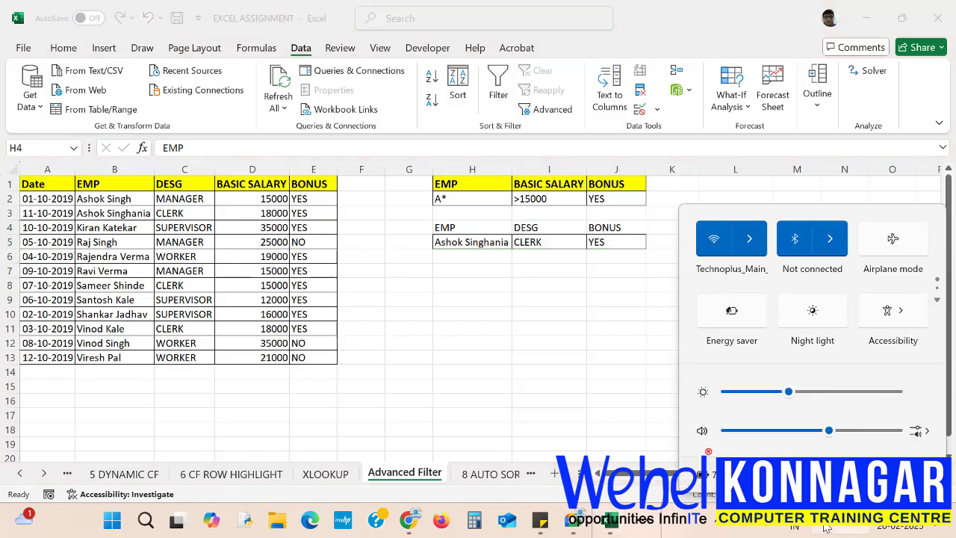
left_click(750, 242)
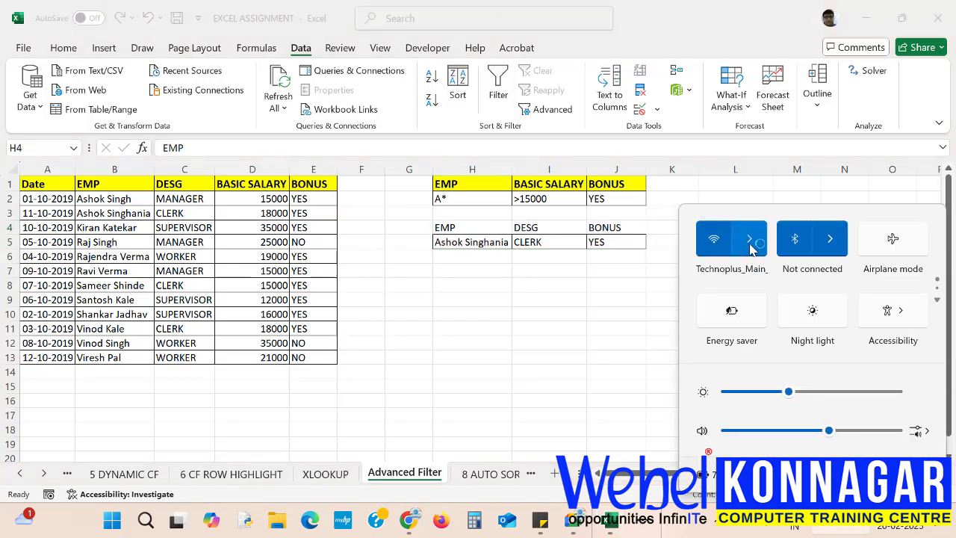
left_click(694, 525)
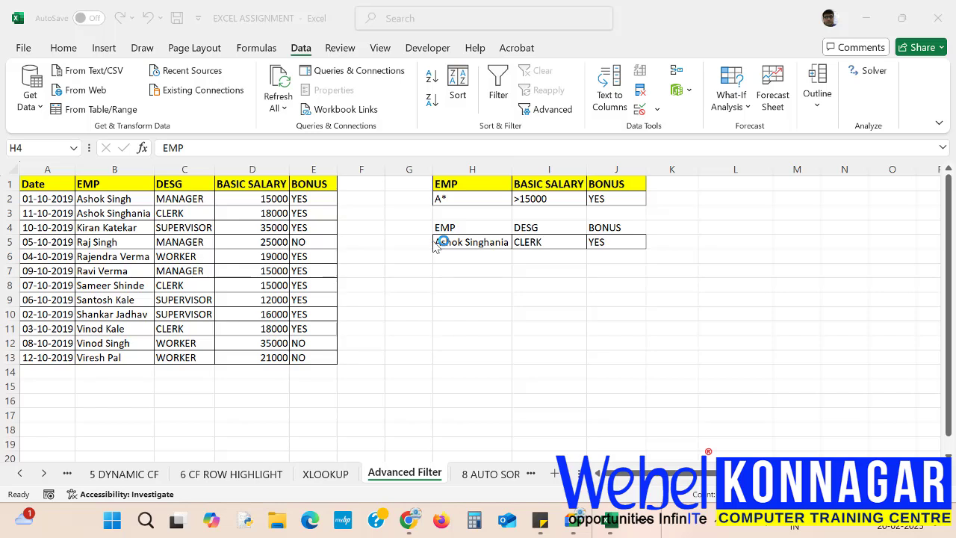
left_click(644, 527)
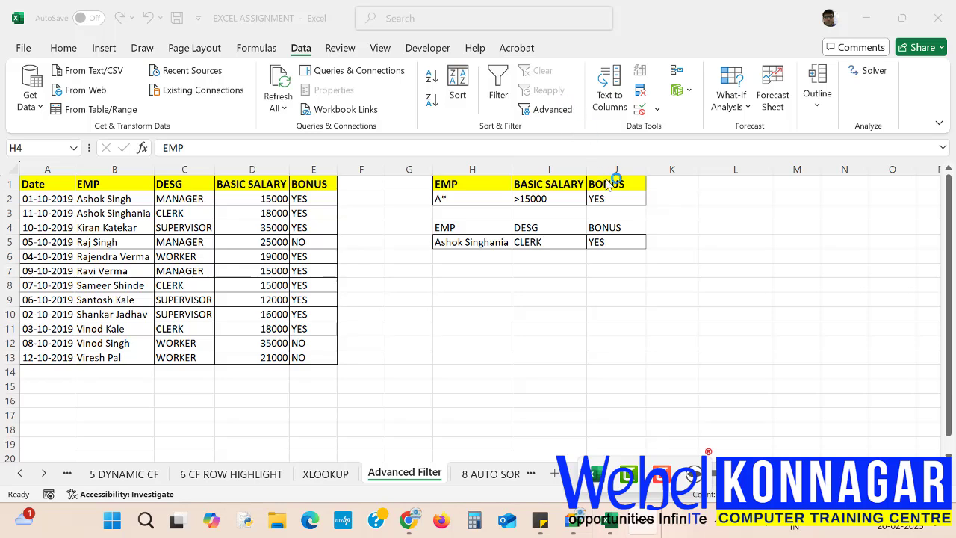
- Copy the whole employee table A1:E13 from the Advanced Filter sheet
left_click(667, 479)
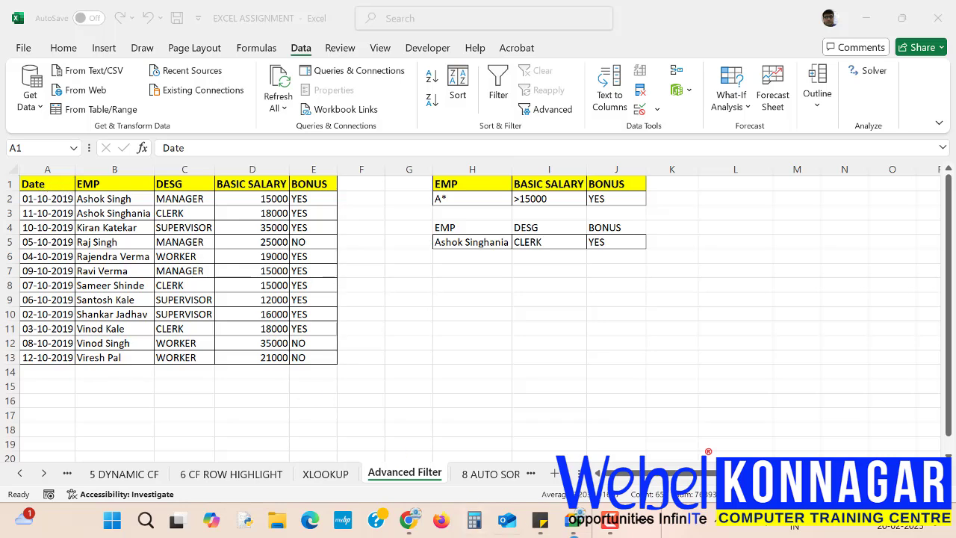
left_click(37, 184)
key("ctrl+a")
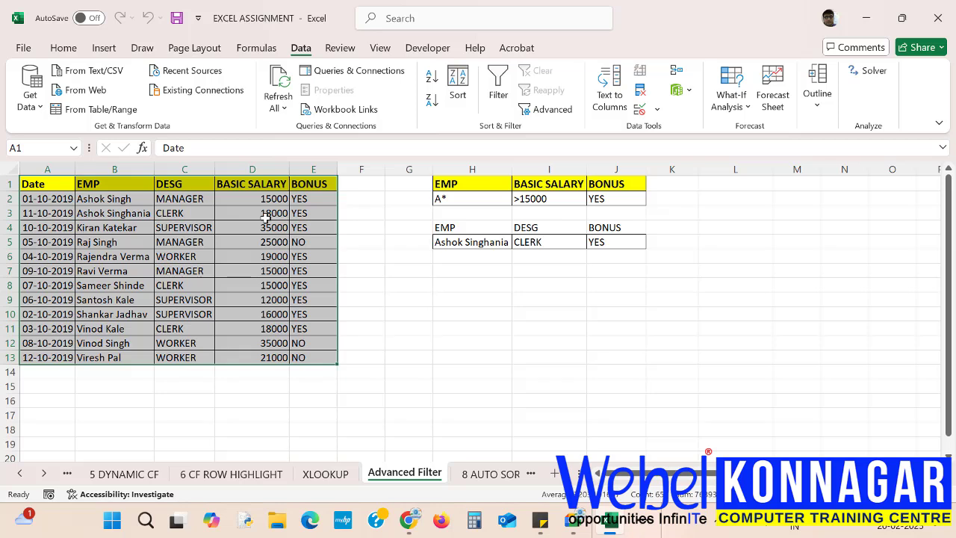
key("ctrl+c")
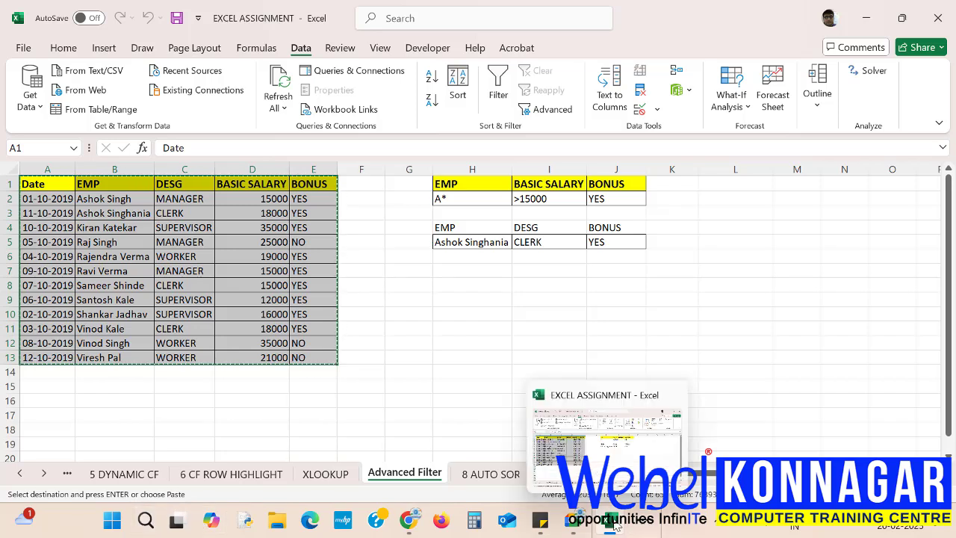
left_click(146, 520)
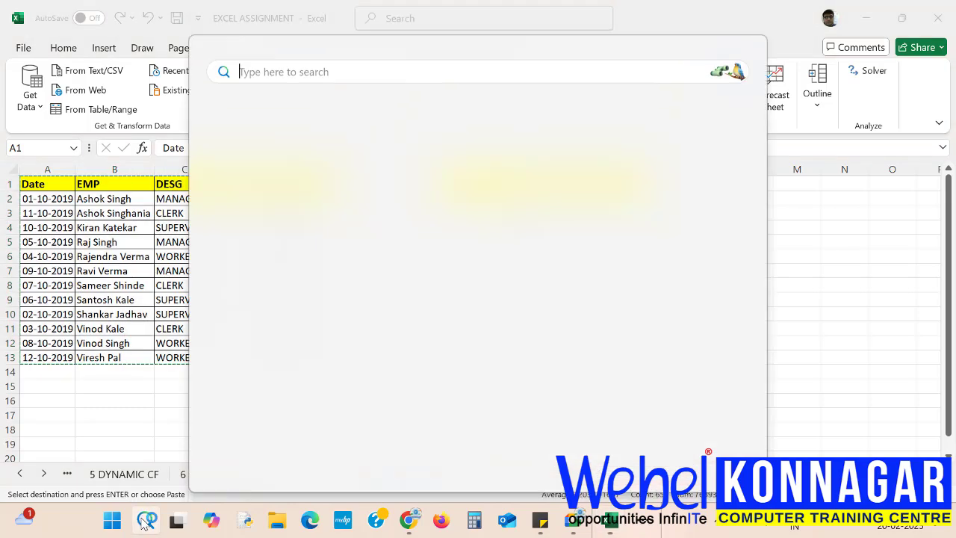
left_click(610, 523)
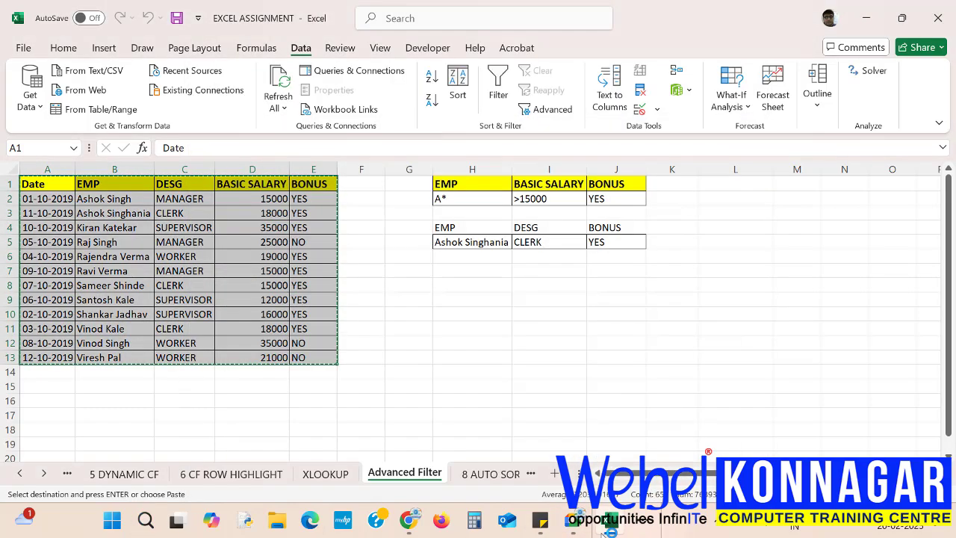
left_click(610, 523)
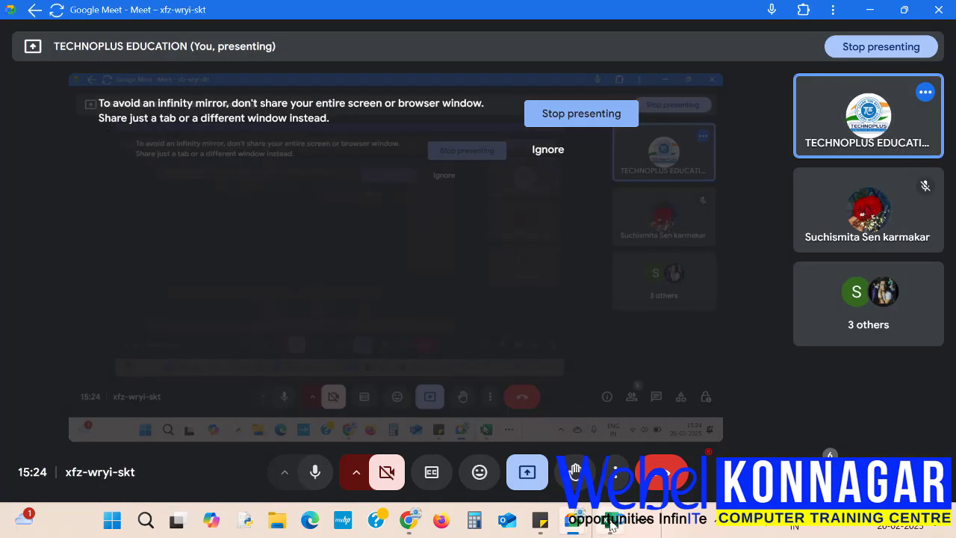
left_click(610, 523)
- Create a new blank workbook and paste the copied employee table starting at cell A1
left_click(23, 47)
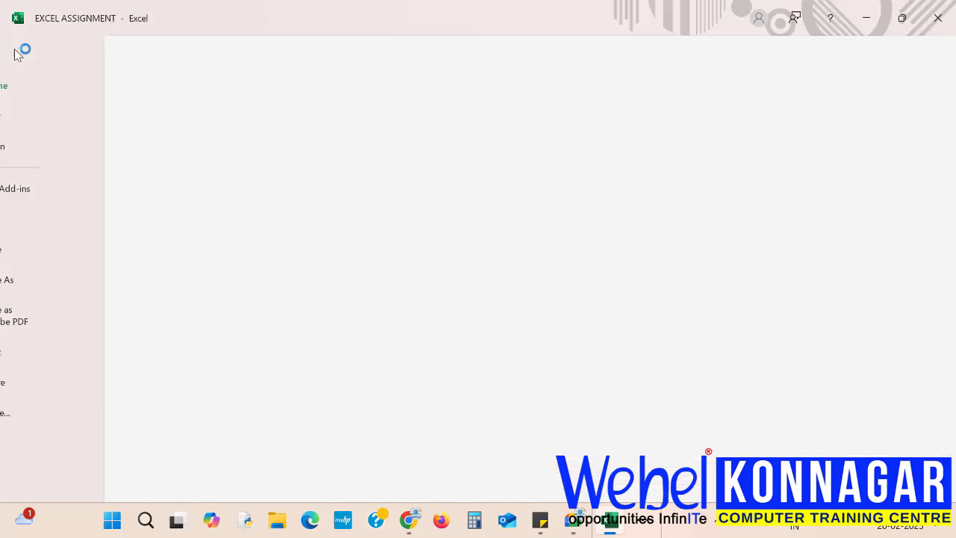
left_click(58, 124)
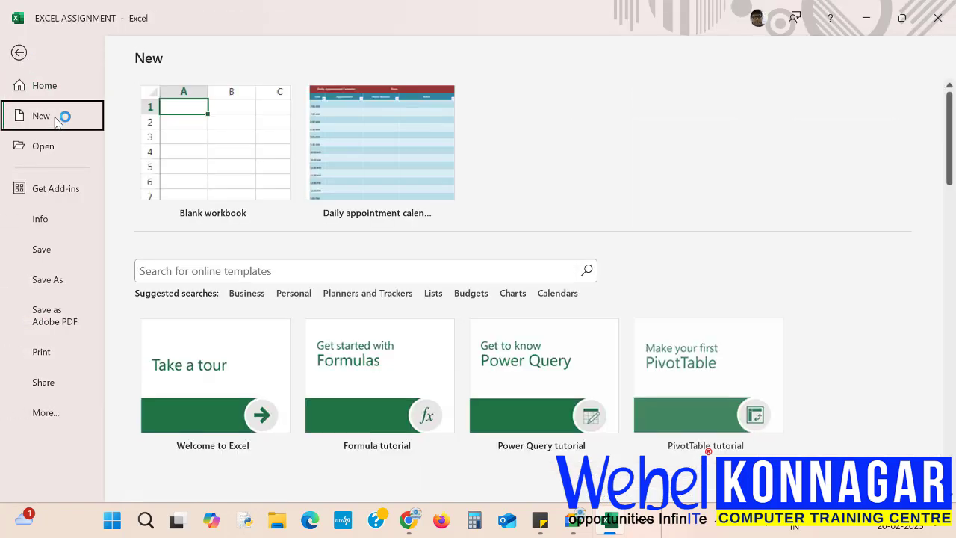
left_click(243, 165)
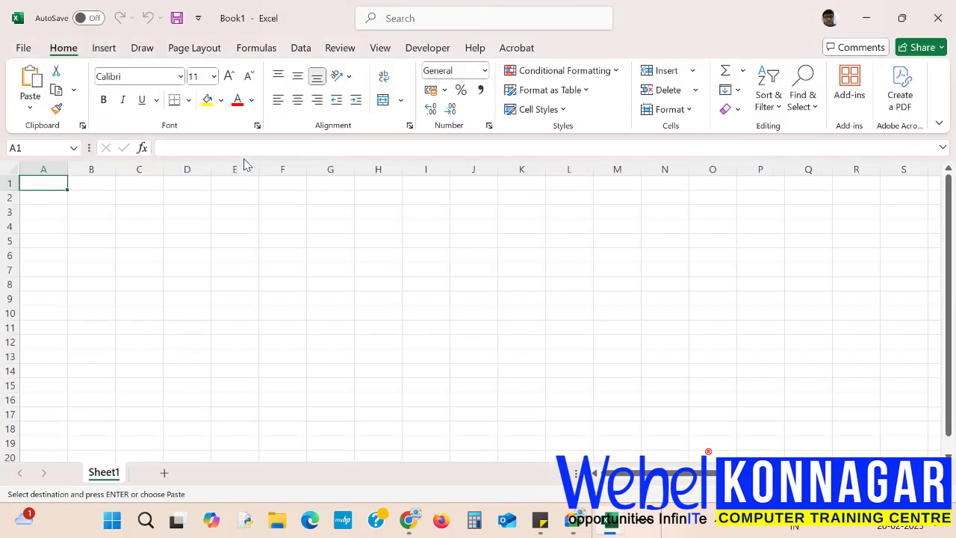
key("ctrl+v")
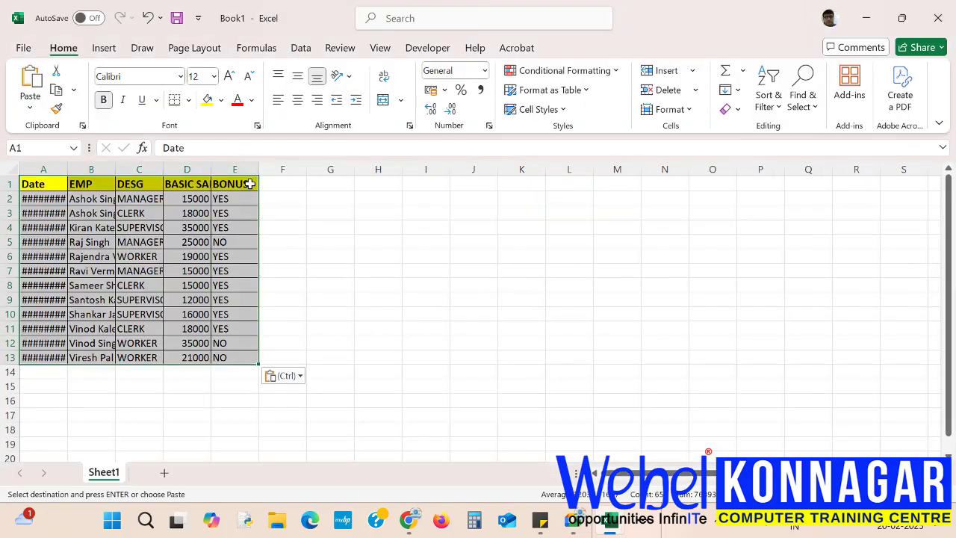
- Add a second worksheet and auto-fit the Date, EMP and DESG columns of the pasted table on Sheet1
double_click(165, 171)
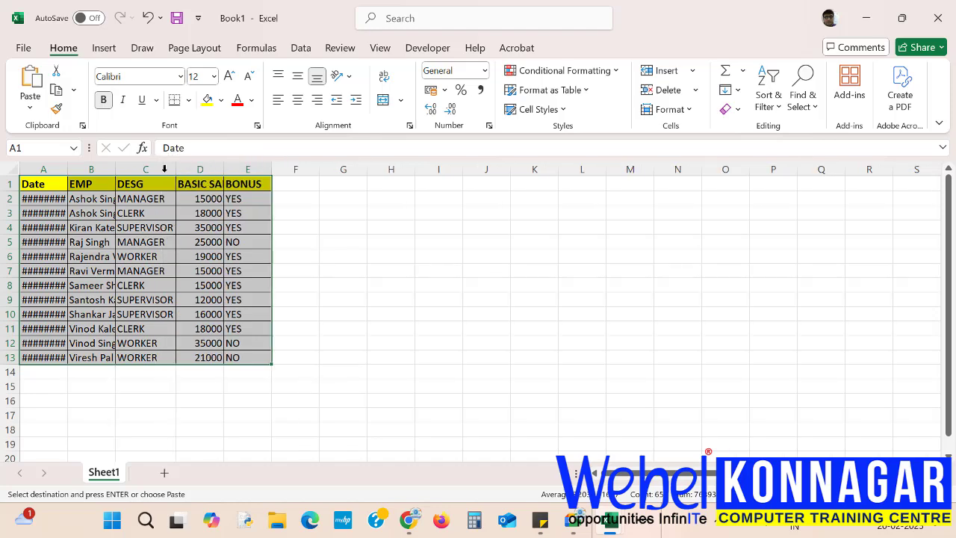
left_click(164, 472)
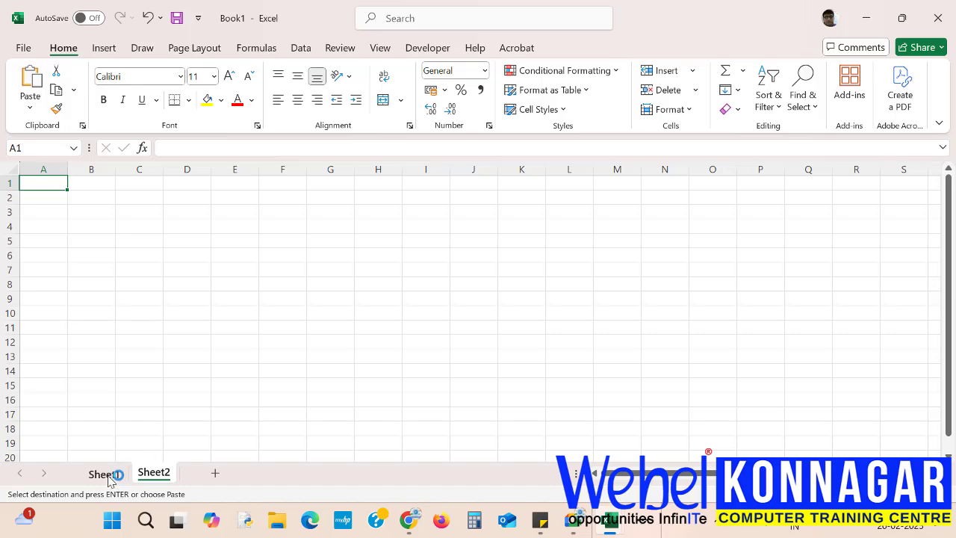
left_click(116, 474)
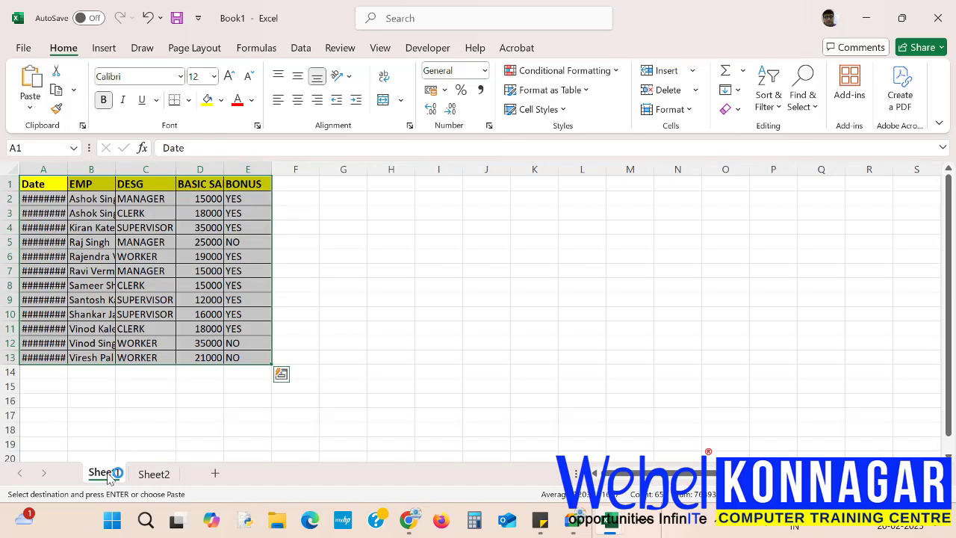
double_click(68, 170)
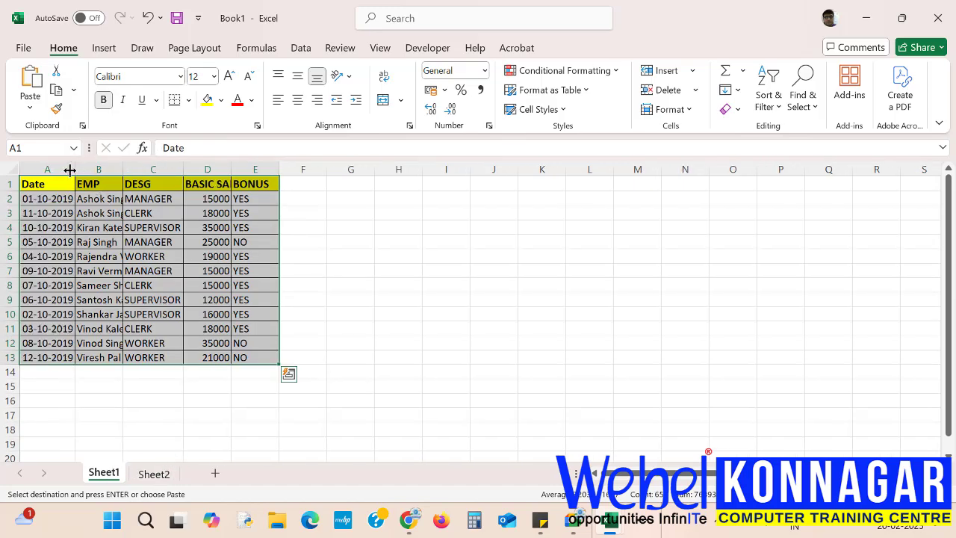
double_click(124, 170)
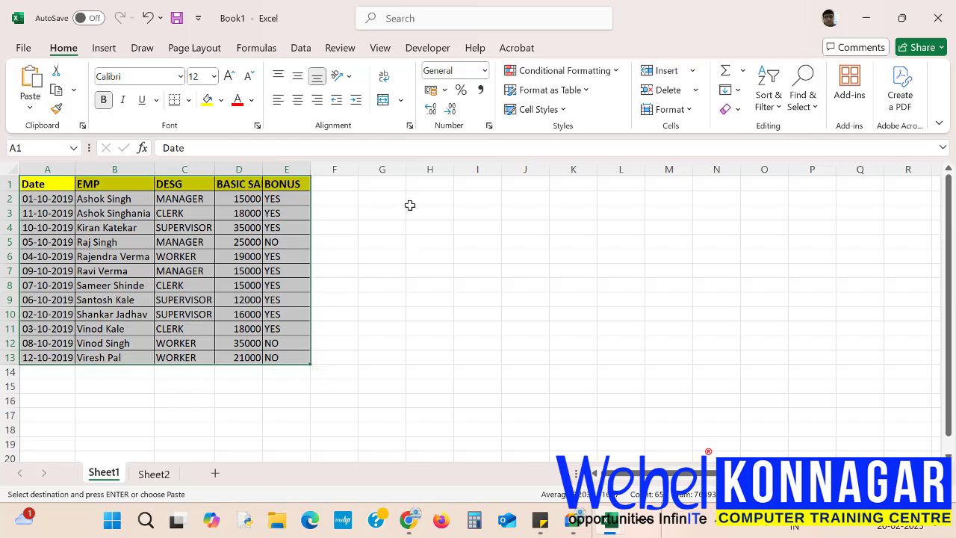
- Copy the DESG header and MANAGER value from C1:C2 to H1:H2 as the criteria, and auto-fit column H
left_click(378, 188)
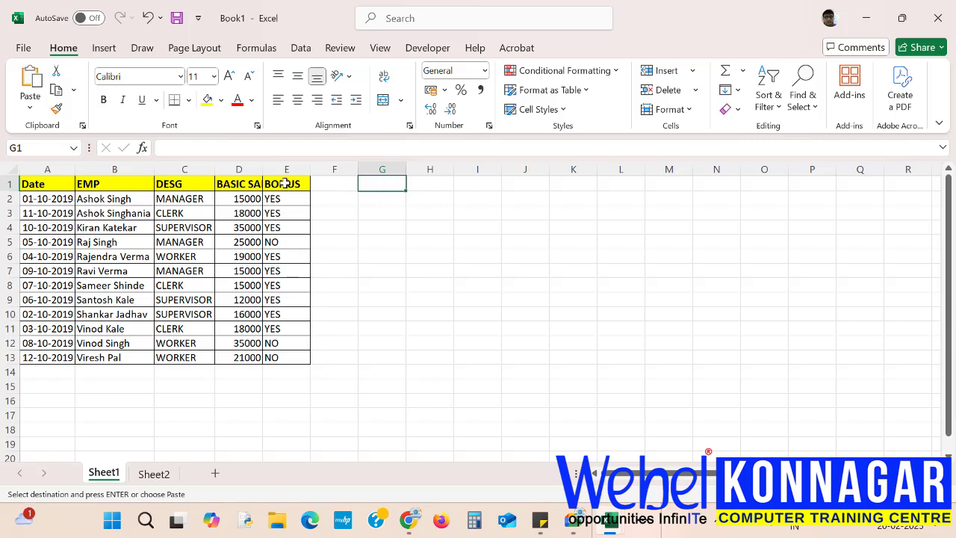
left_click_drag(285, 183, 287, 199)
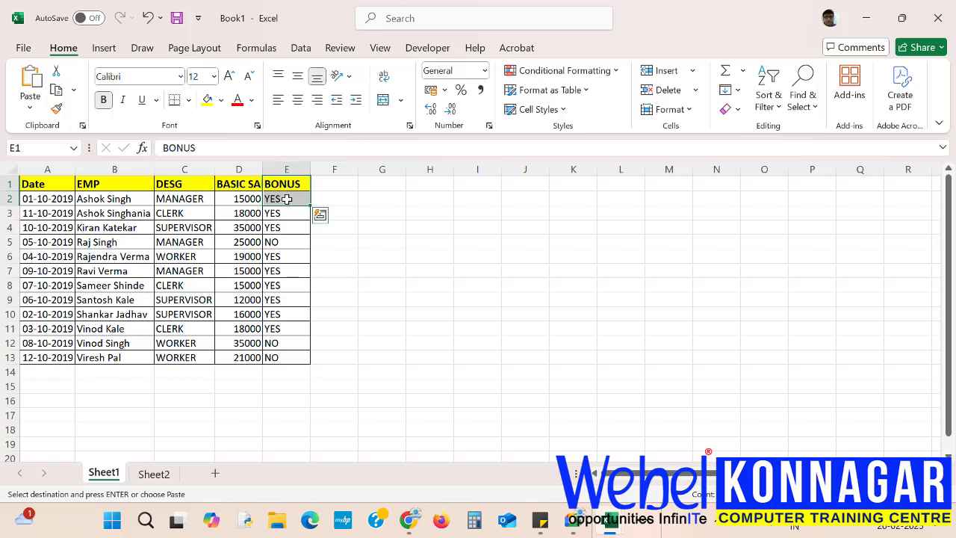
key("Escape")
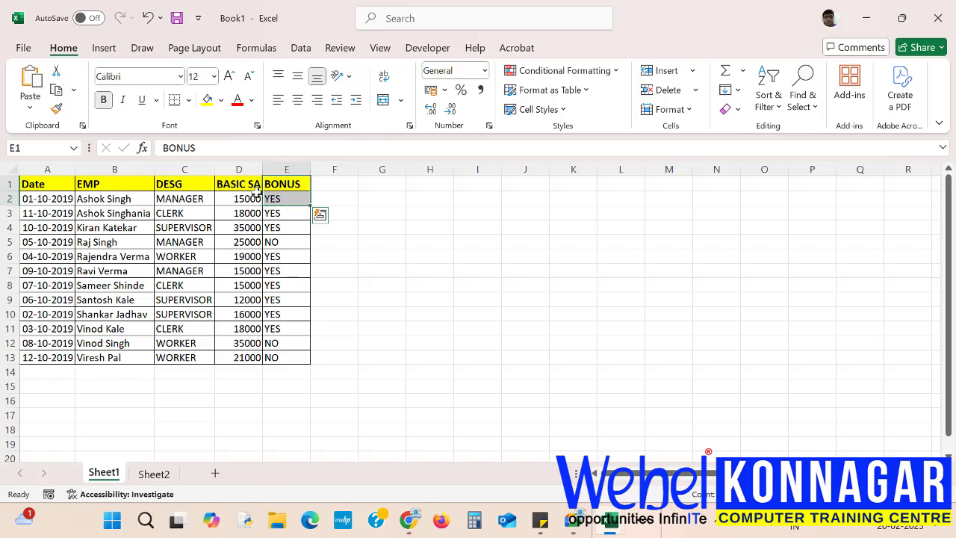
left_click_drag(169, 184, 180, 200)
key("ctrl+c")
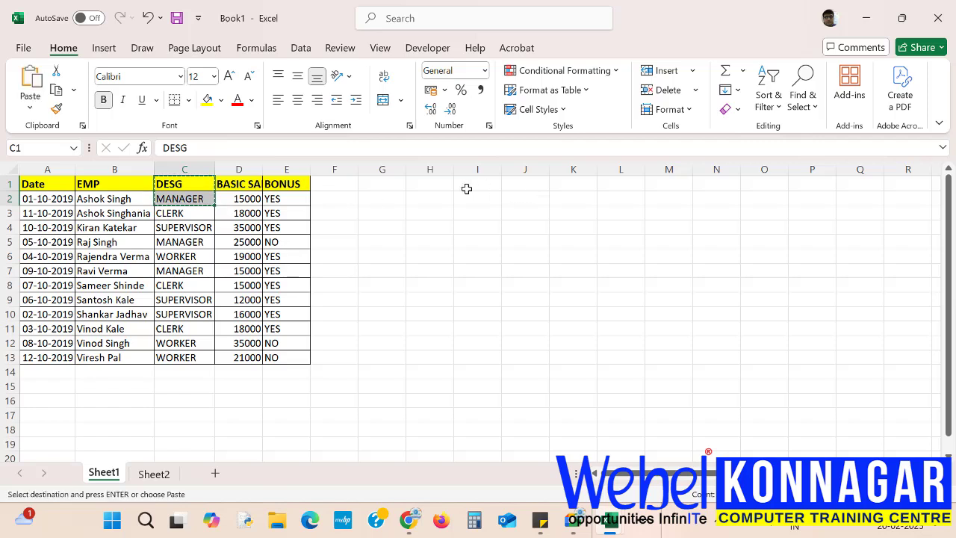
left_click(425, 181)
key("ctrl+v")
left_click(447, 222)
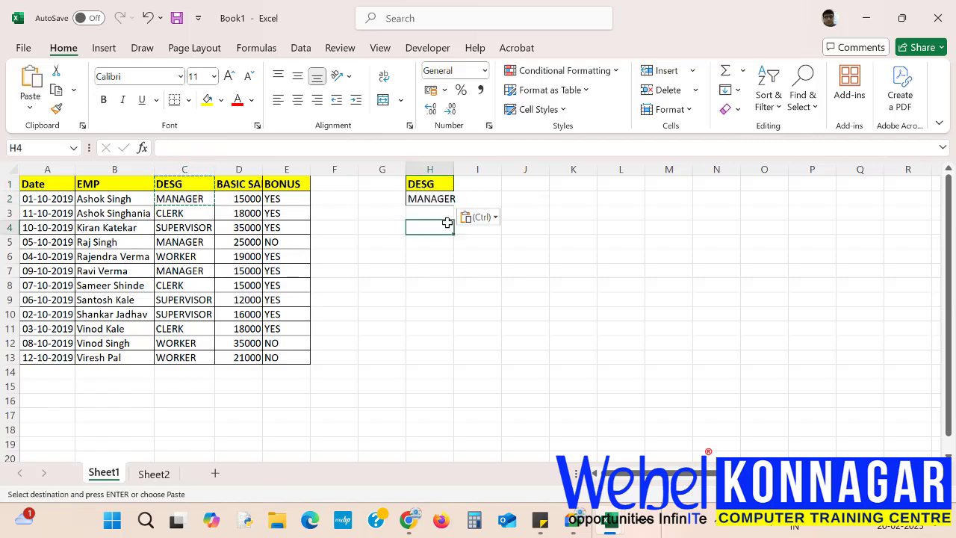
double_click(454, 174)
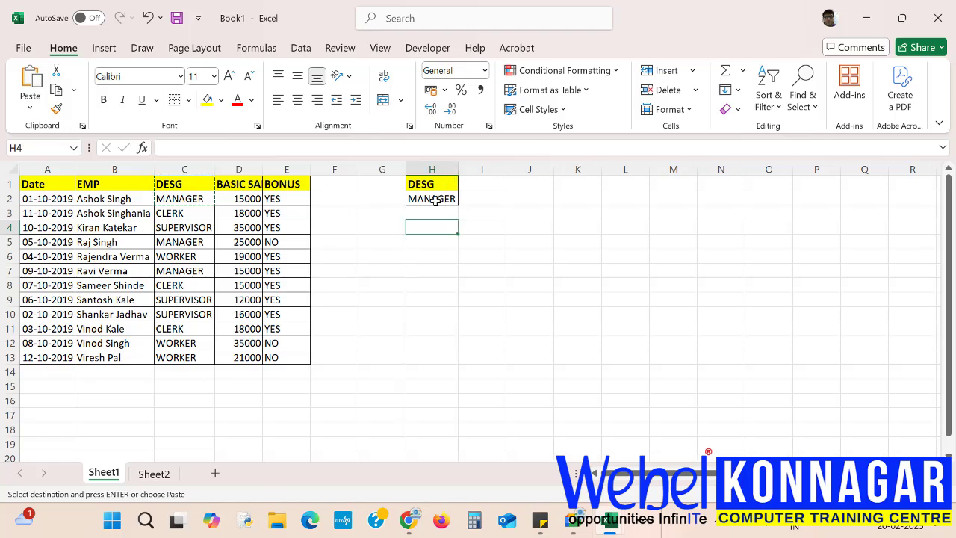
left_click(155, 473)
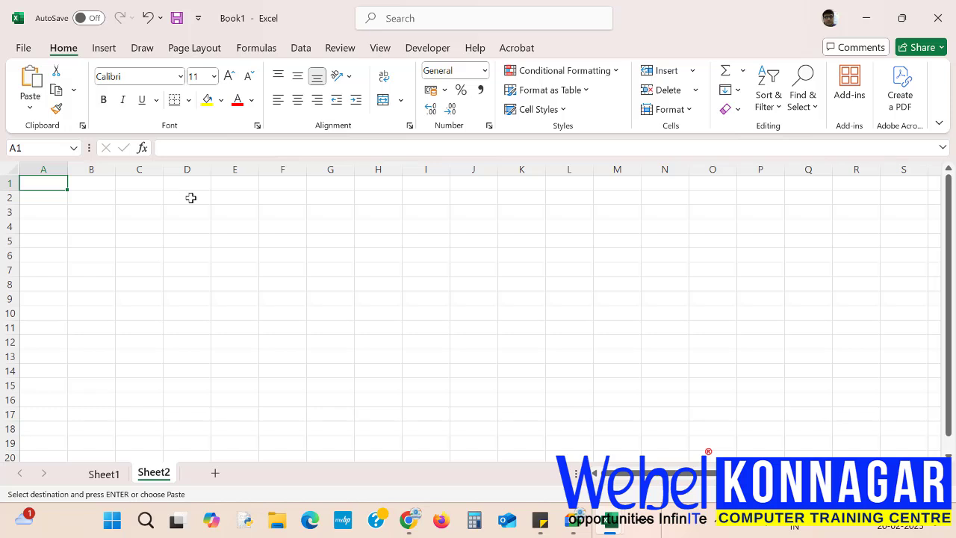
left_click(97, 473)
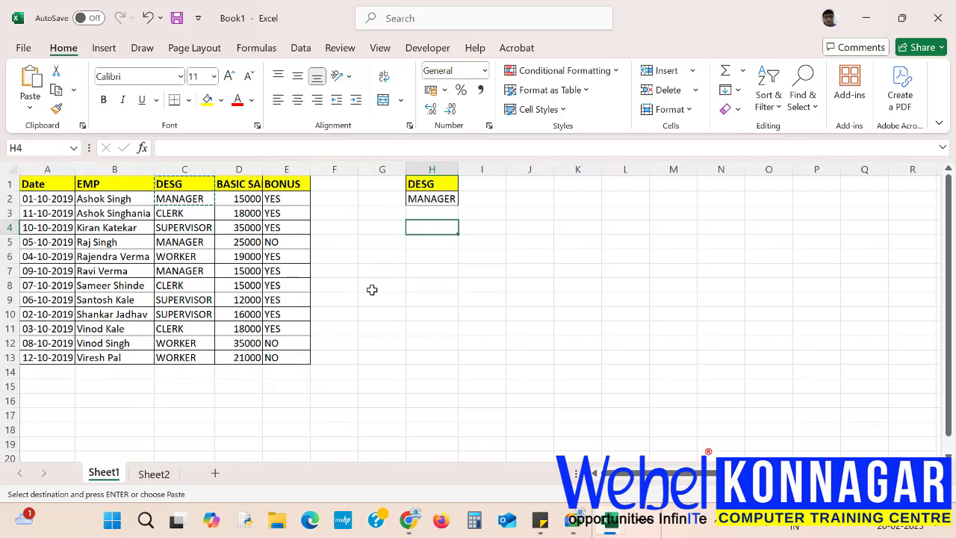
left_click(153, 473)
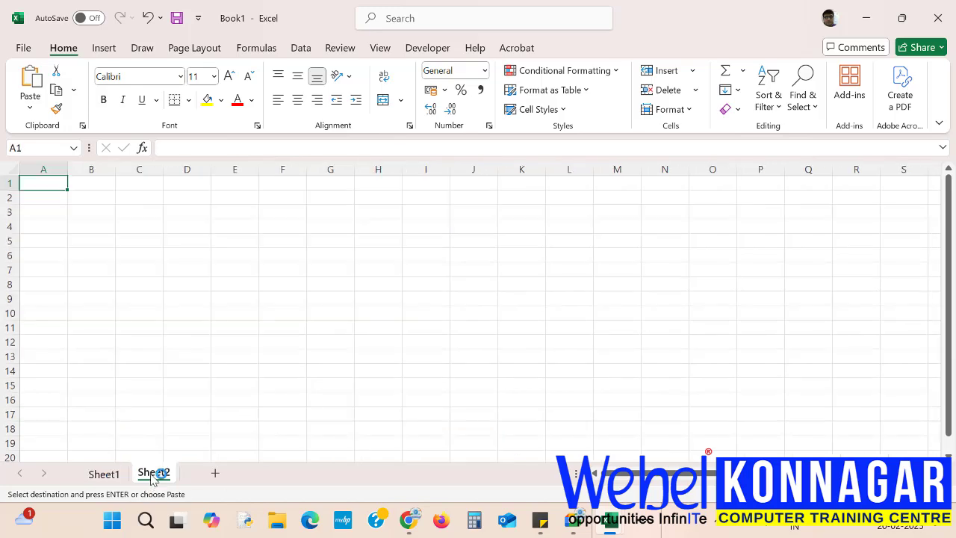
left_click(106, 475)
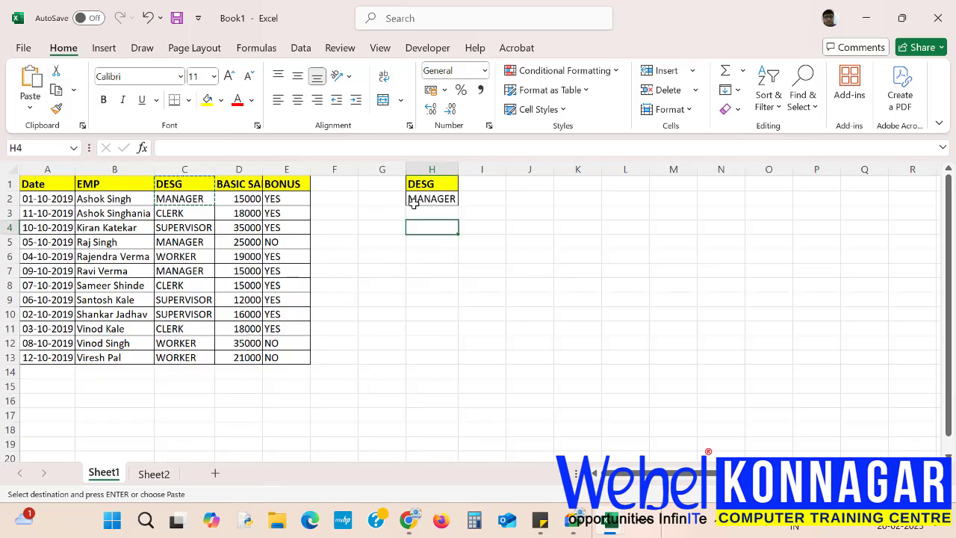
left_click(382, 255)
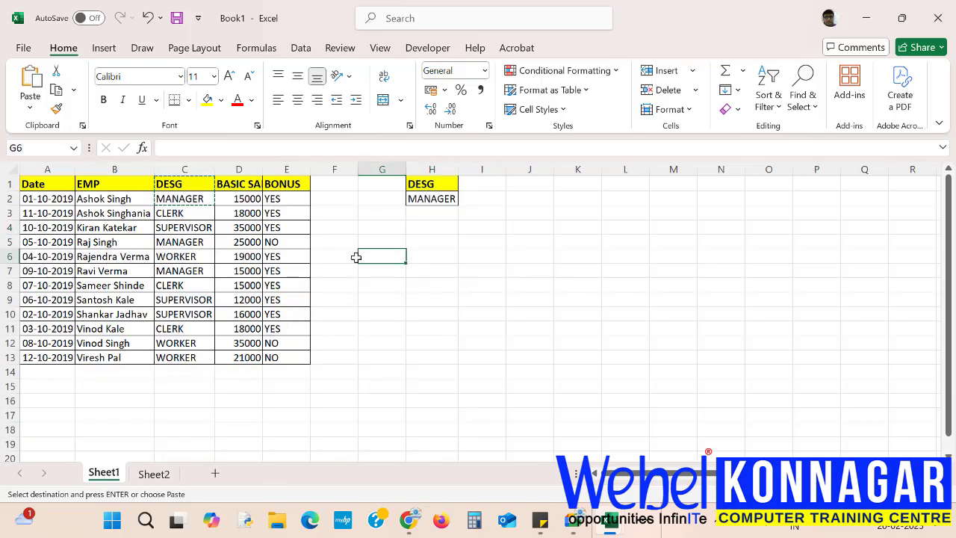
- Set up an Advanced Filter on Sheet1's A1:E13 that copies to another location, with H1:H2 as the criteria range
left_click_drag(207, 289, 284, 360)
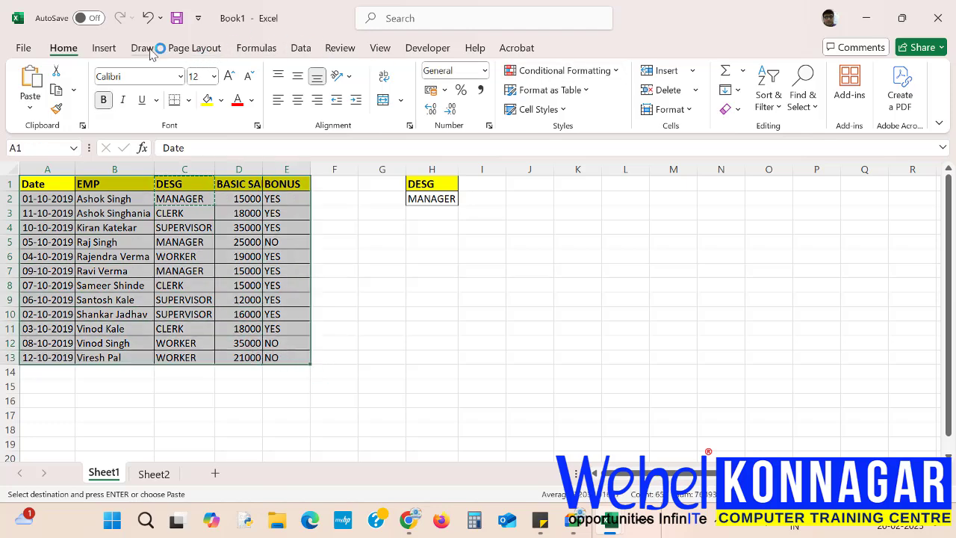
left_click(301, 50)
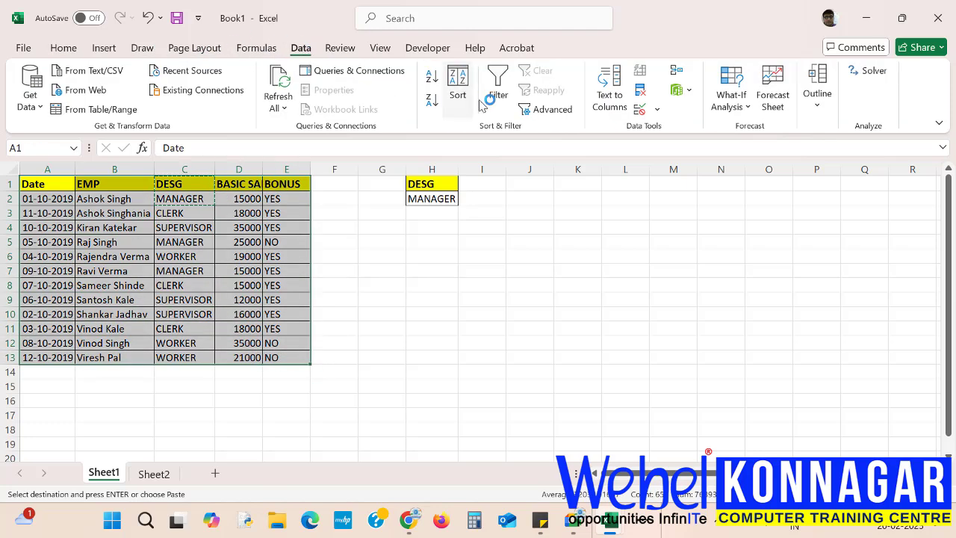
left_click(547, 109)
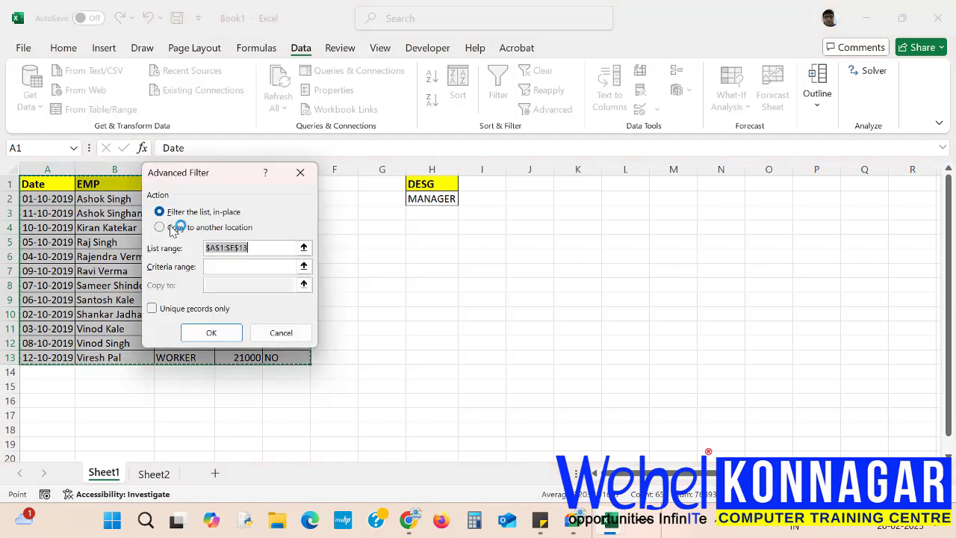
left_click(162, 229)
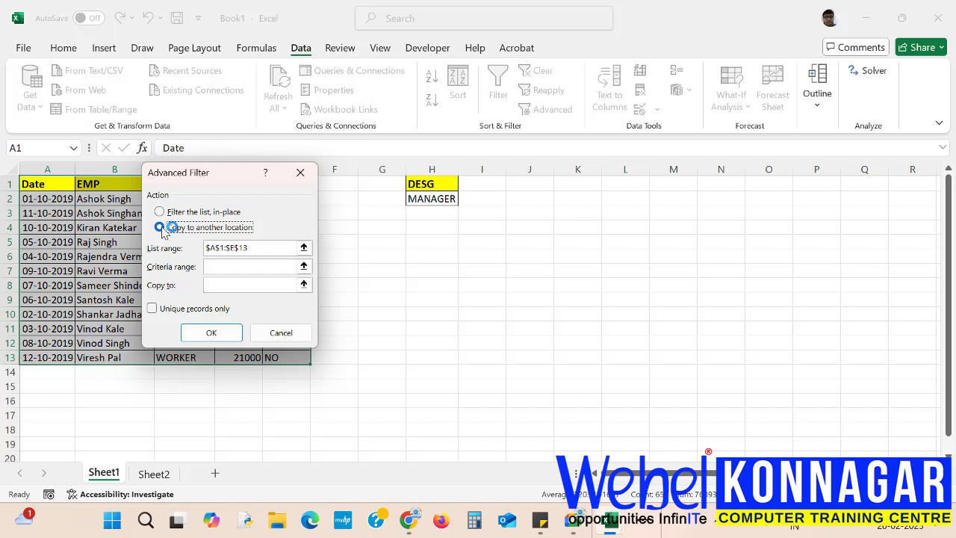
left_click(258, 248)
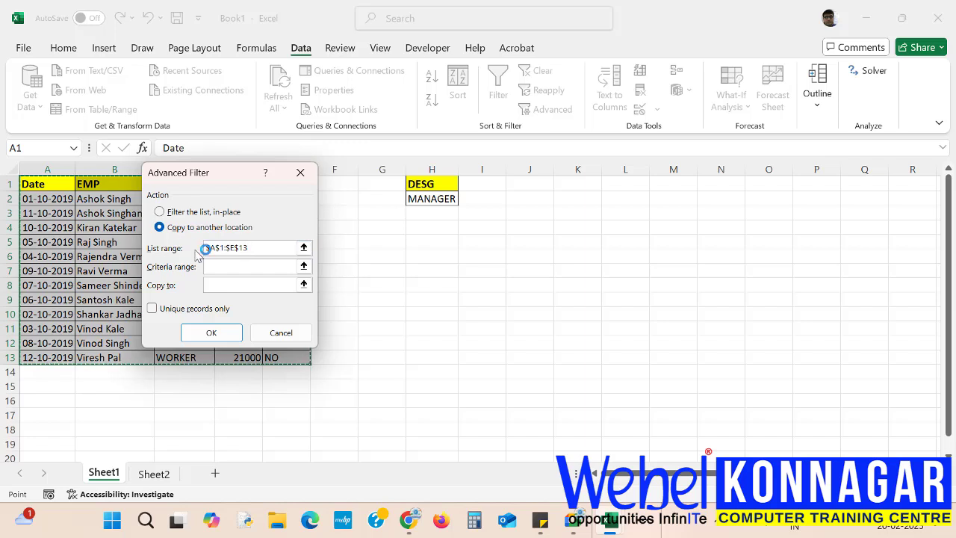
left_click(220, 268)
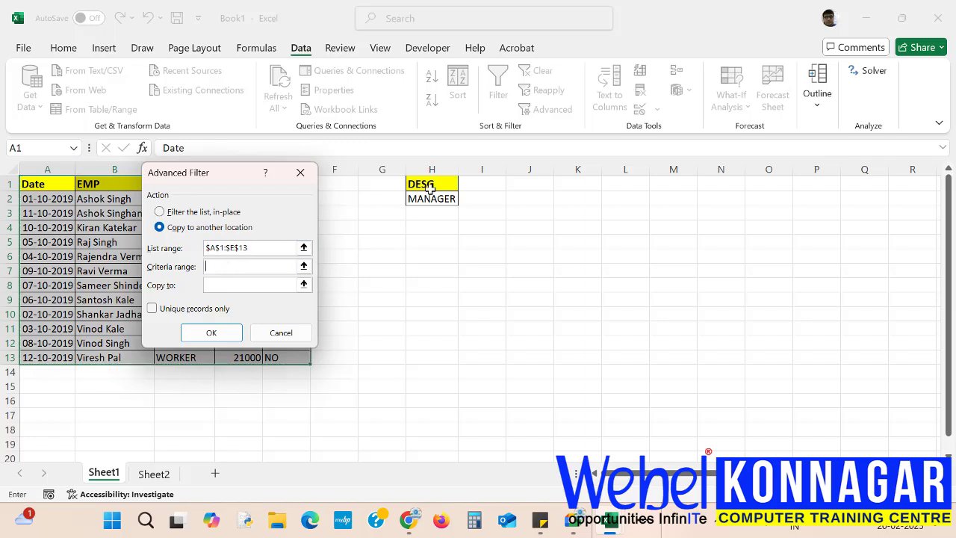
left_click_drag(431, 186, 431, 207)
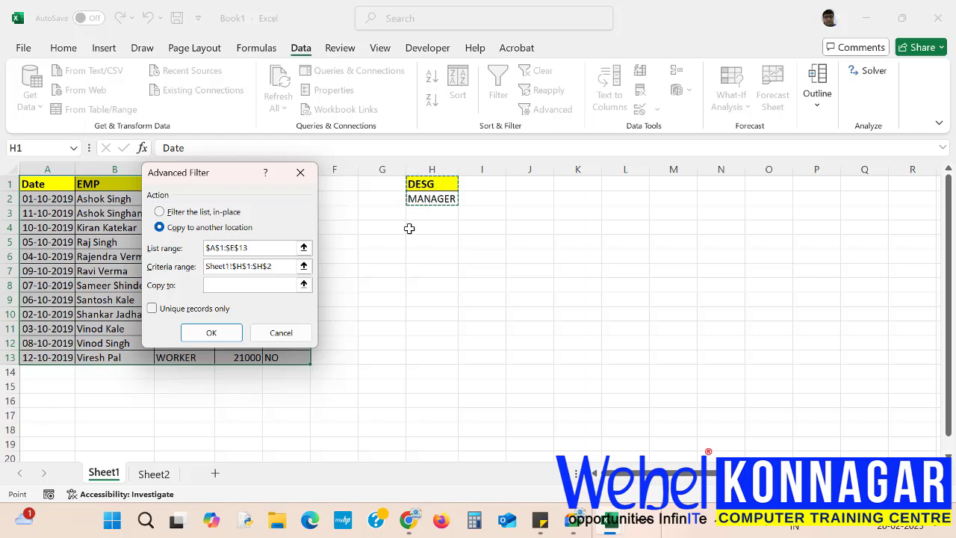
- Try to run the Advanced Filter from Sheet1 with cell A1 on Sheet2 as the copy destination
left_click(257, 285)
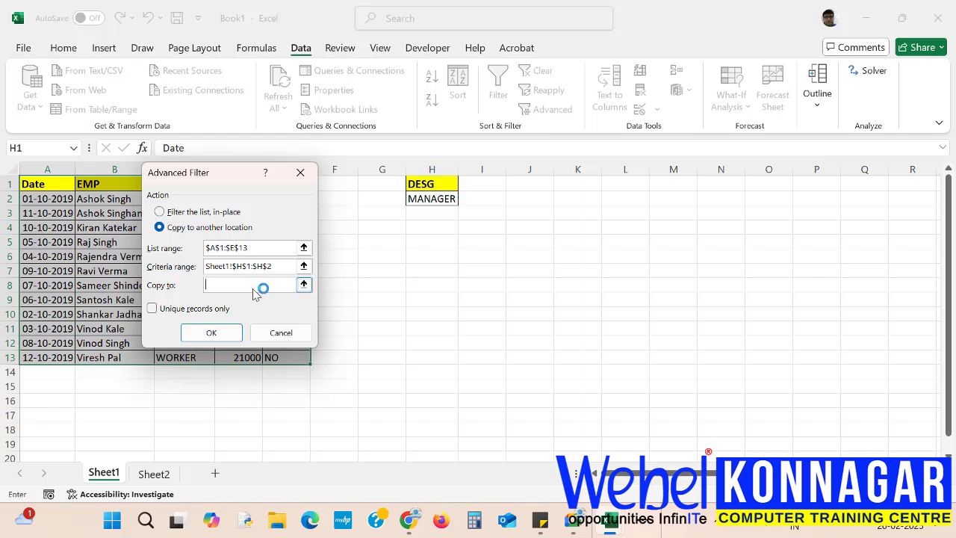
left_click(154, 474)
left_click(44, 187)
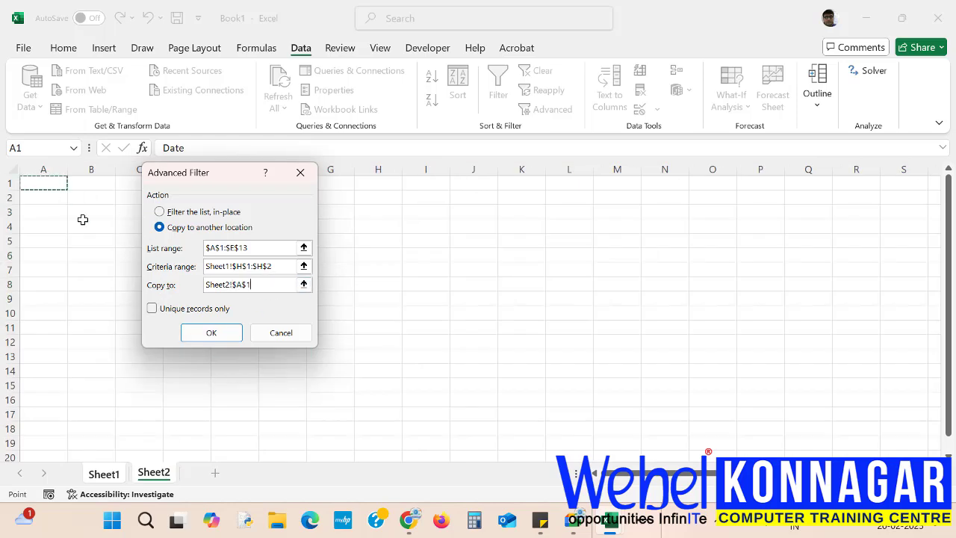
left_click(225, 336)
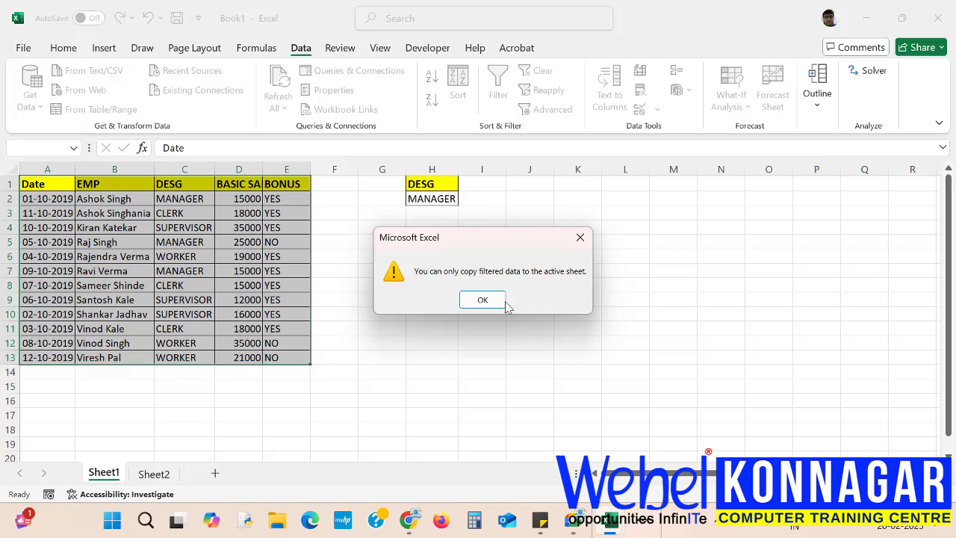
left_click(482, 300)
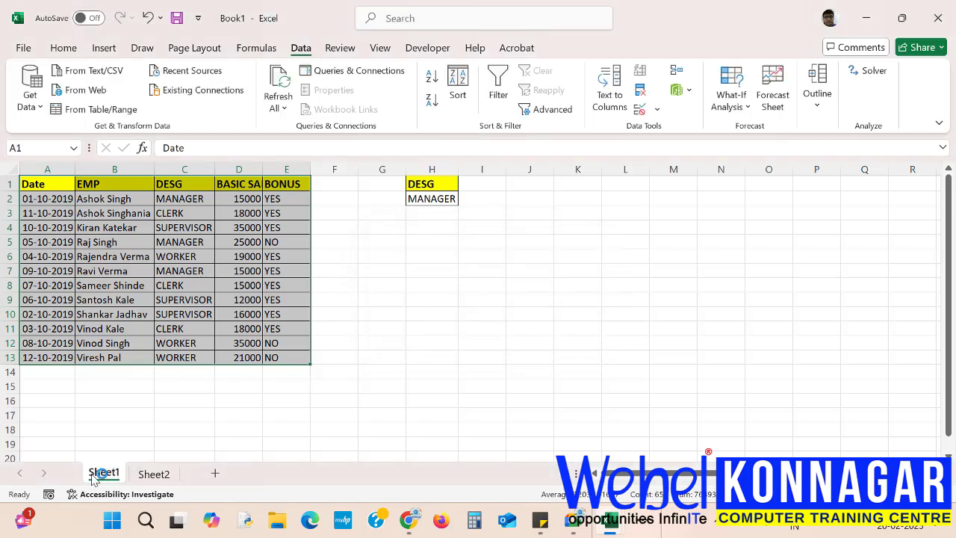
- Start an Advanced Filter from Sheet2 that copies to another location, with Sheet1's A1:E13 as the list range
left_click(153, 473)
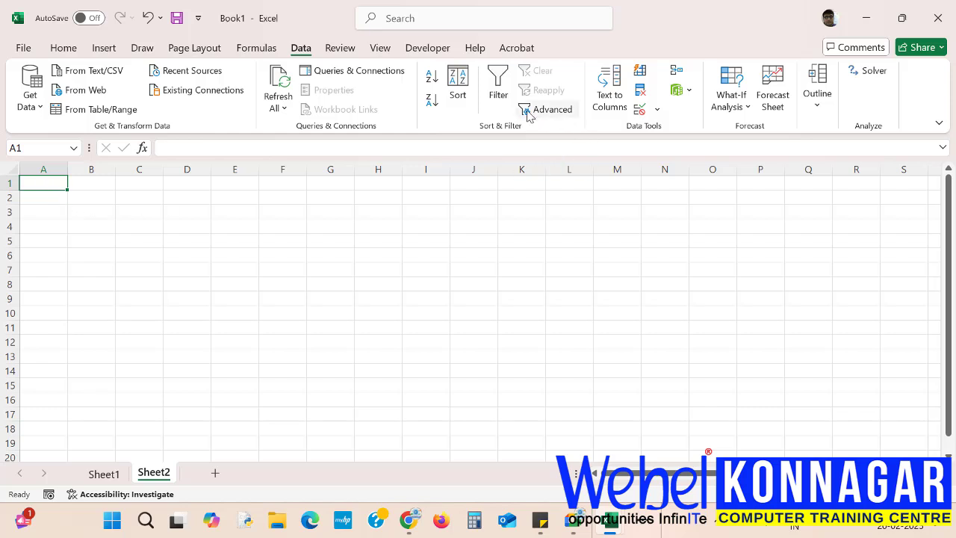
left_click(528, 114)
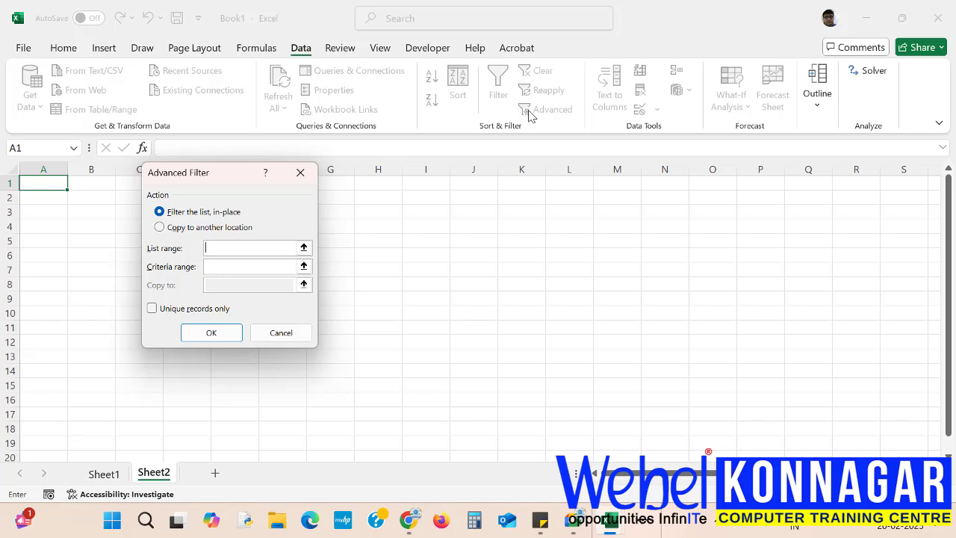
left_click(170, 227)
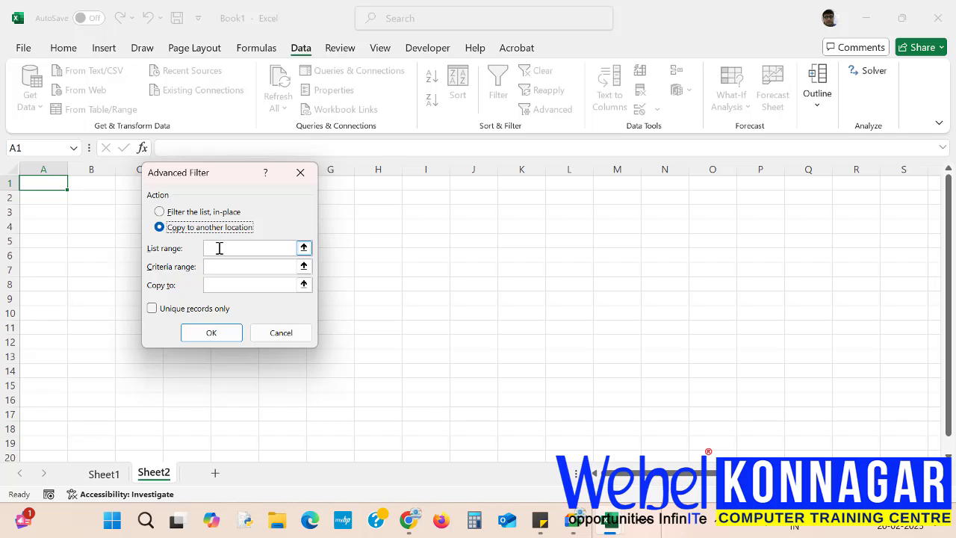
left_click(219, 248)
left_click(105, 474)
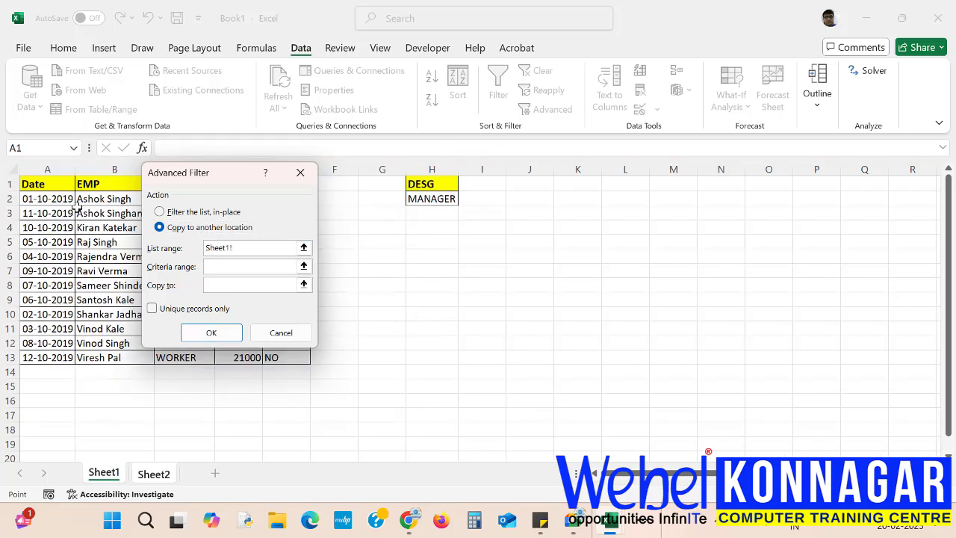
left_click_drag(219, 171, 568, 222)
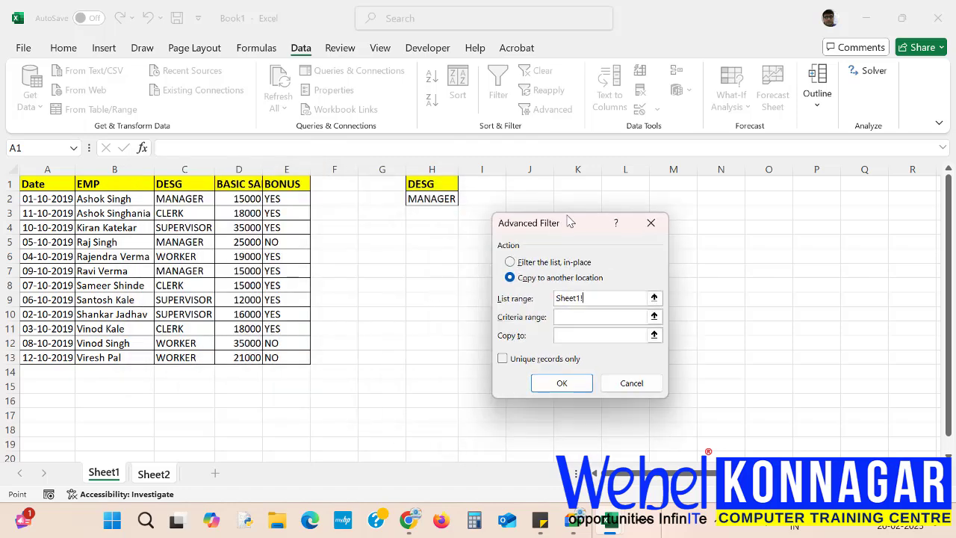
left_click_drag(33, 184, 286, 357)
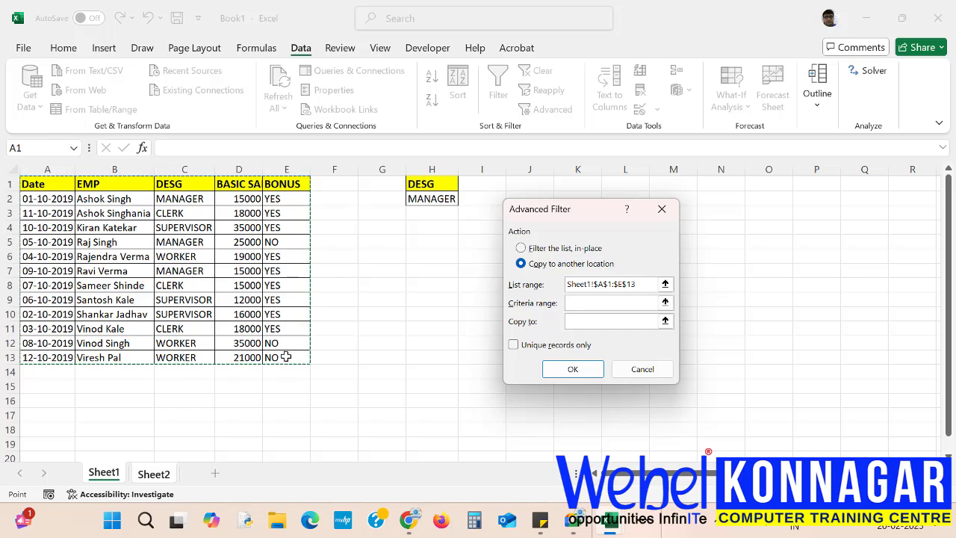
- Run the filter with Sheet1's H1:H2 as criteria and Sheet2's B2 as destination, and auto-fit the copied Date and EMP columns
left_click(580, 304)
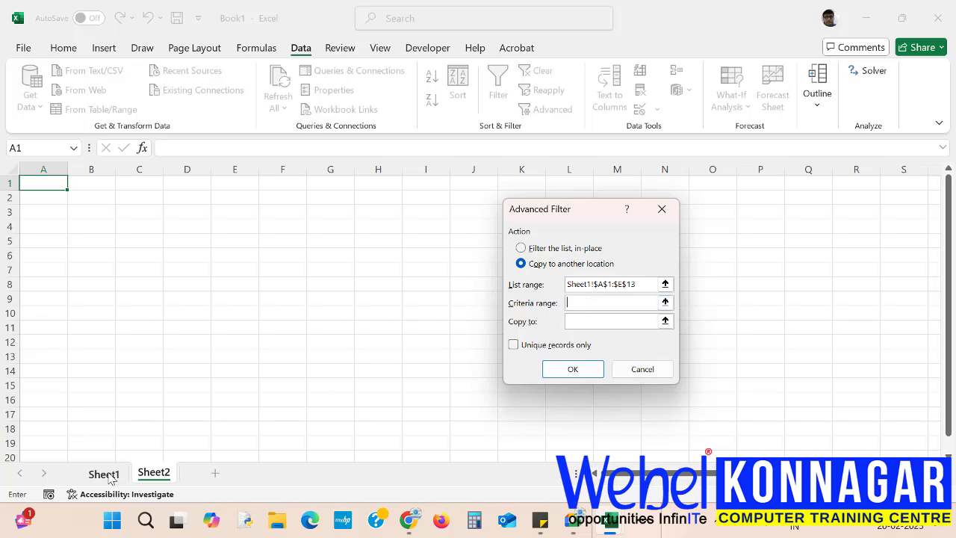
left_click(106, 474)
left_click_drag(438, 182, 440, 201)
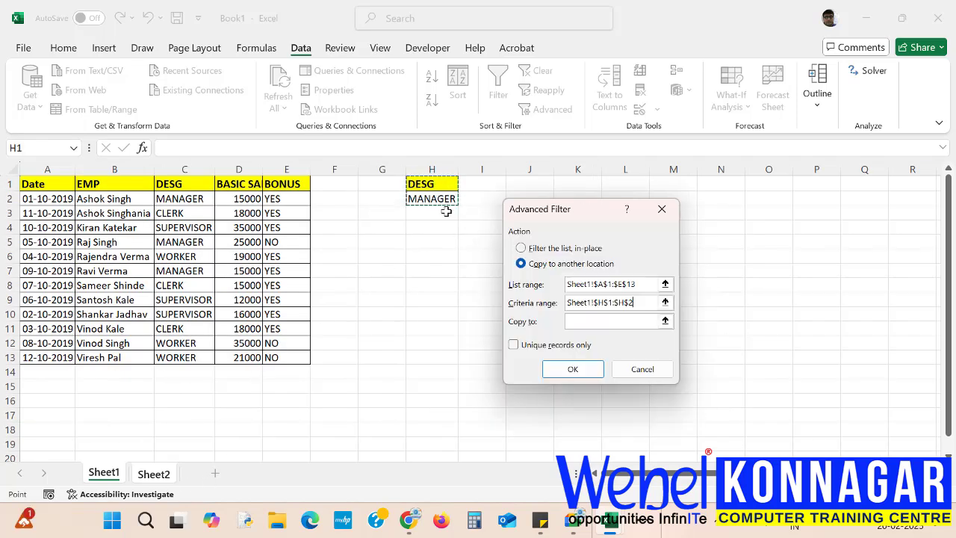
left_click(588, 323)
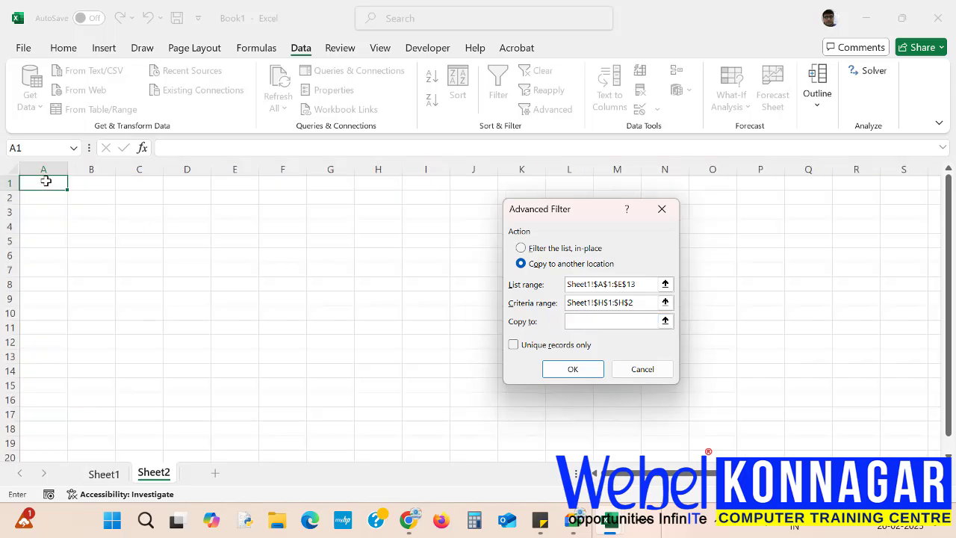
left_click(86, 199)
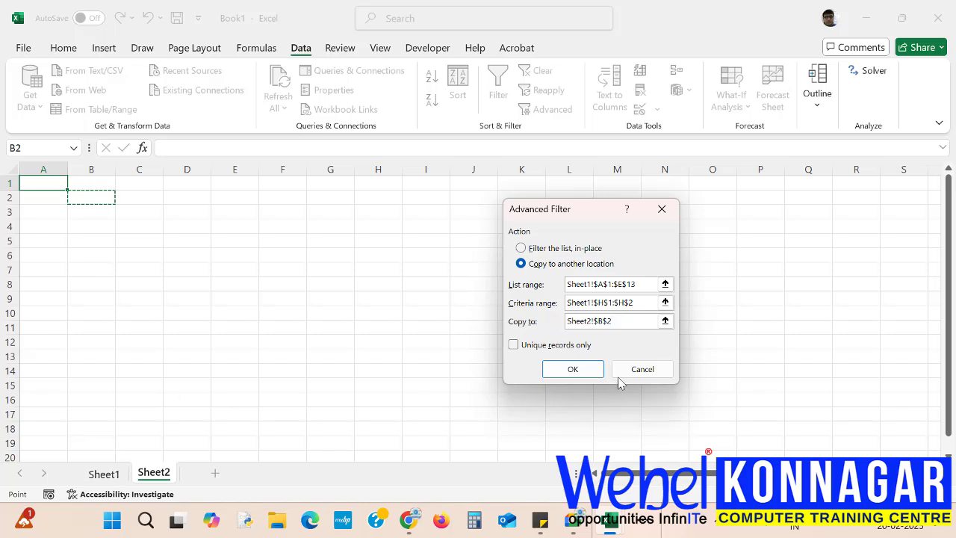
left_click(583, 369)
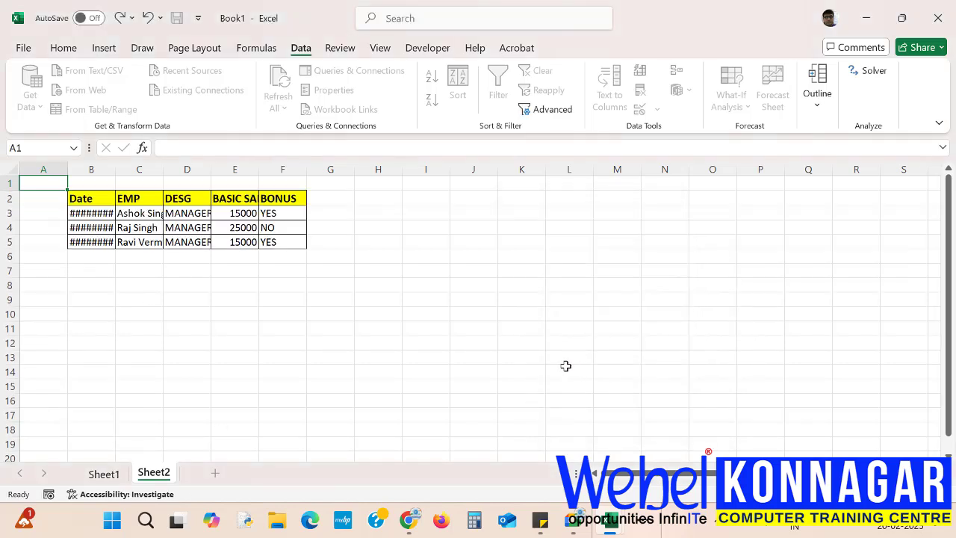
double_click(115, 169)
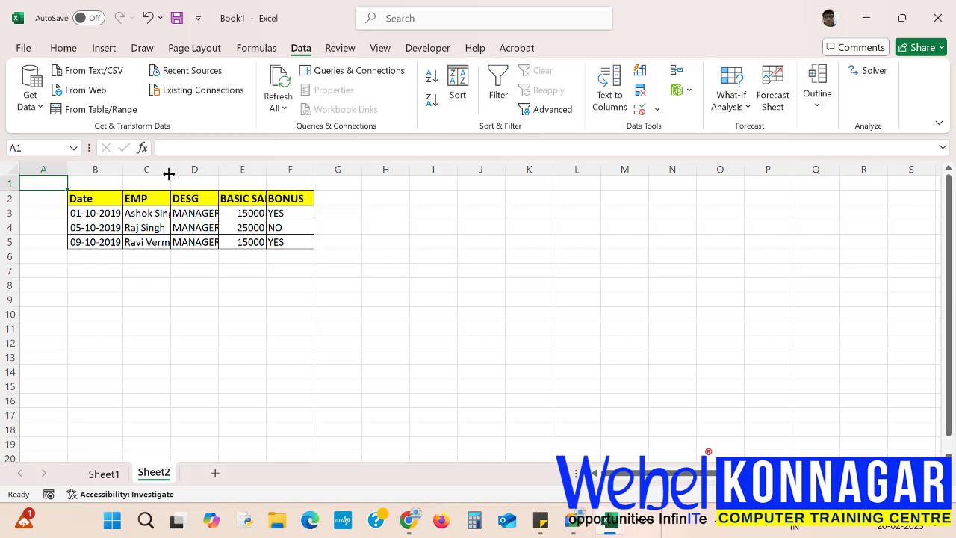
double_click(171, 169)
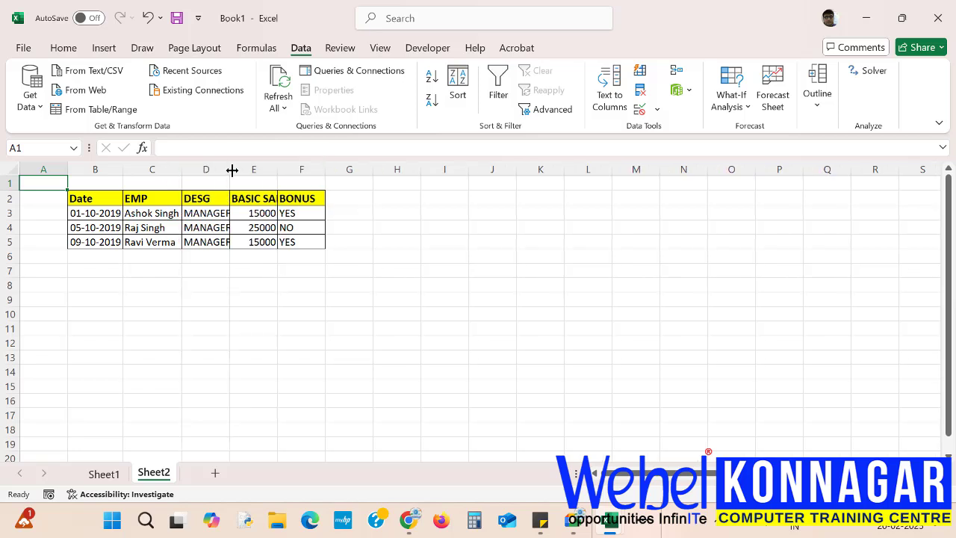
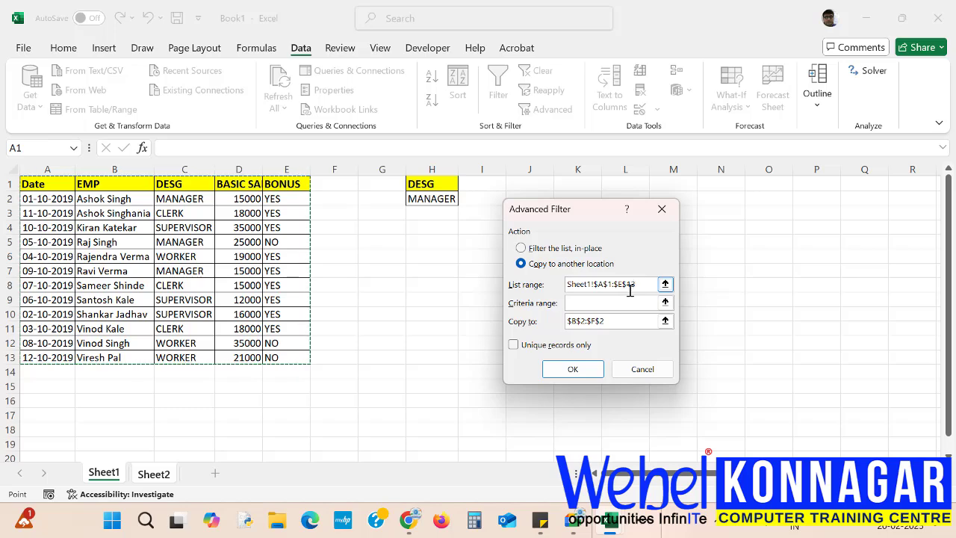
- Set the criteria range of the new Advanced Filter to H1:H2 on Sheet1
left_click(581, 304)
key("ctrl+Page_Down")
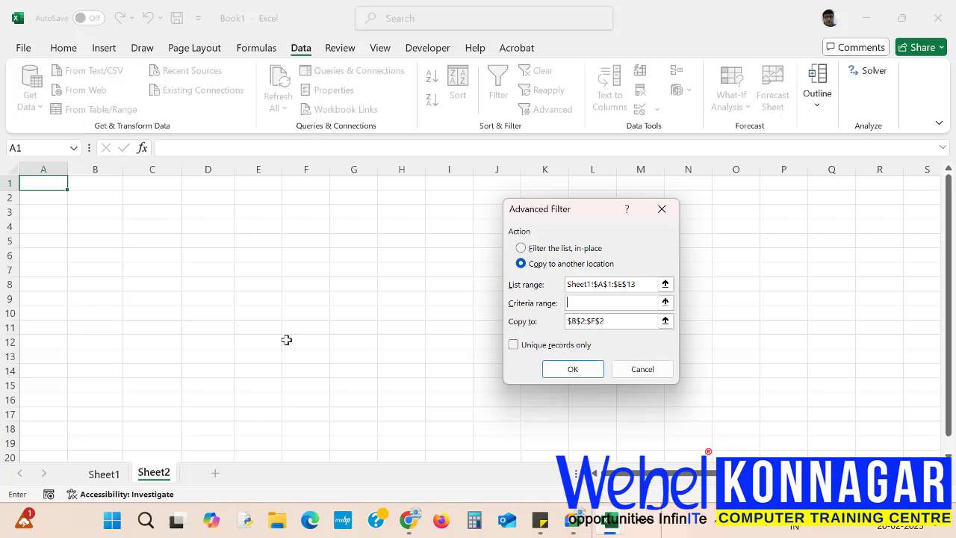
left_click(104, 474)
left_click_drag(435, 183, 442, 201)
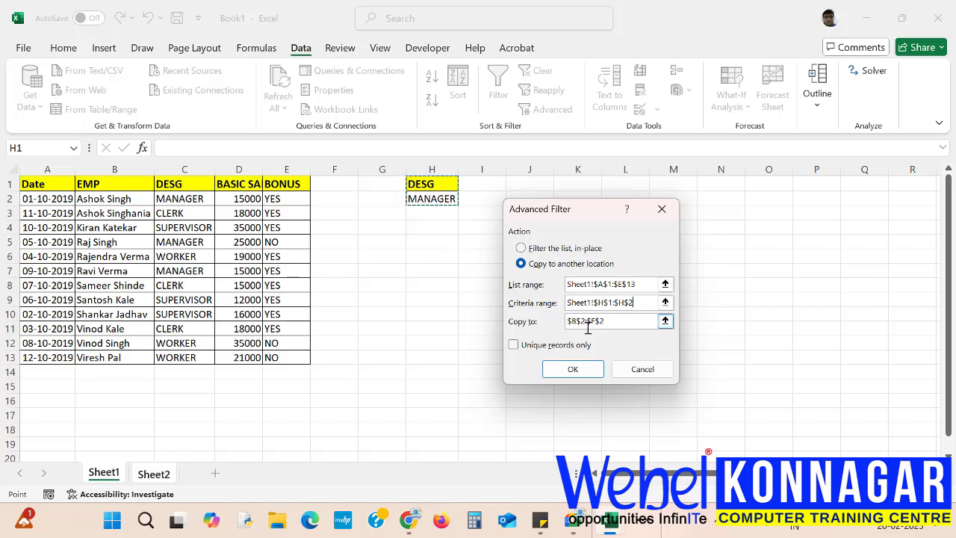
- Replace the filter's copy destination with cell B2 on Sheet2 and run the filter
left_click(620, 321)
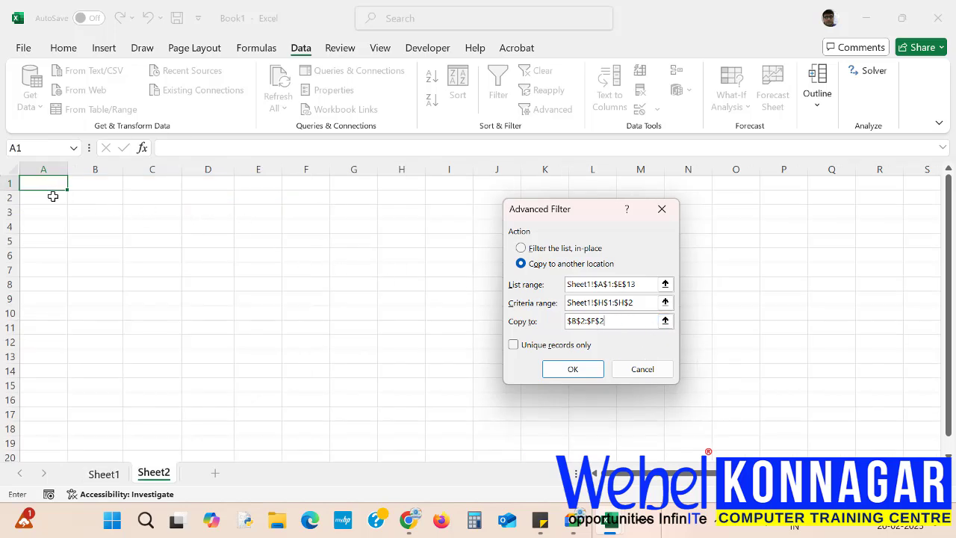
left_click(93, 198)
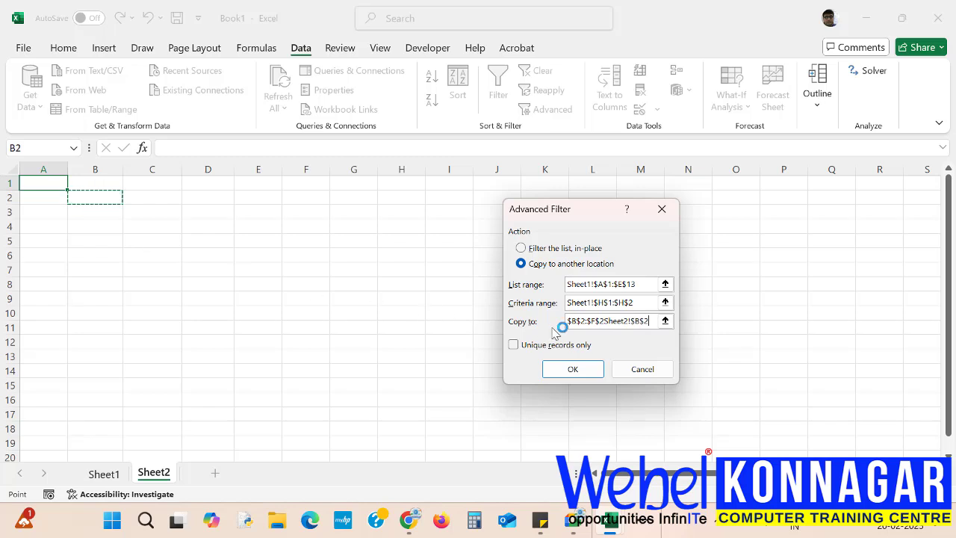
key("BackSpace")
key("BackSpace")
key("BackSpace")
key("BackSpace")
key("BackSpace")
key("BackSpace")
key("BackSpace")
key("BackSpace")
key("BackSpace")
key("BackSpace")
key("BackSpace")
key("BackSpace")
key("BackSpace")
key("BackSpace")
key("BackSpace")
key("BackSpace")
key("BackSpace")
key("BackSpace")
key("BackSpace")
key("BackSpace")
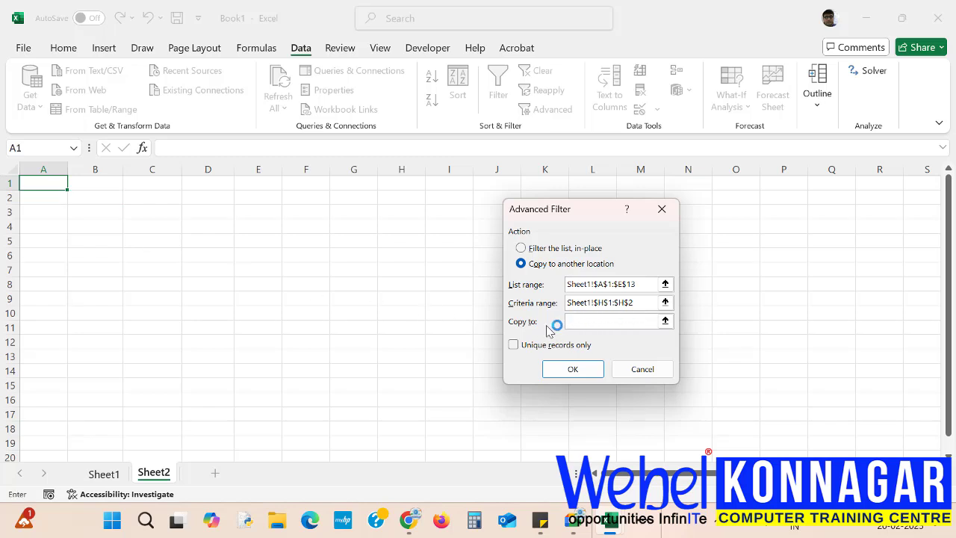
left_click(92, 198)
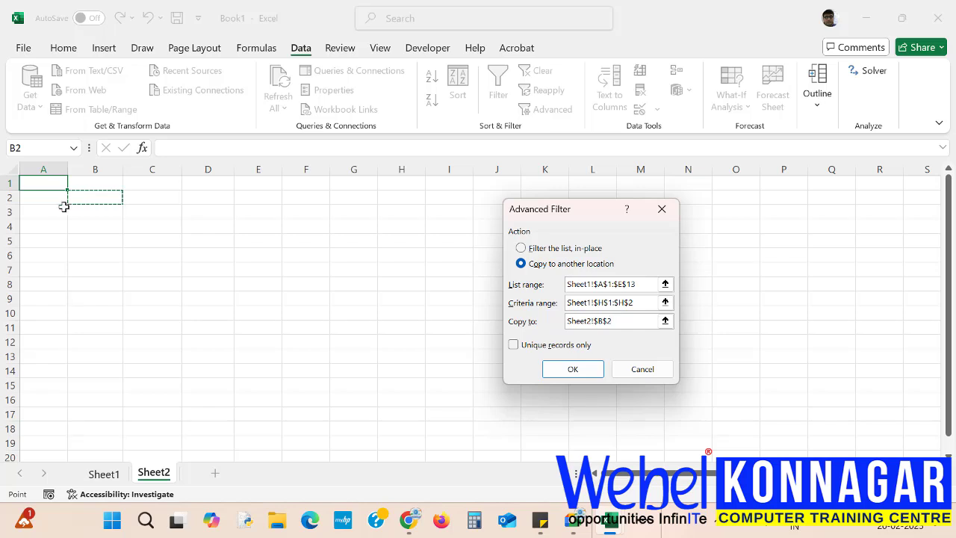
left_click(590, 368)
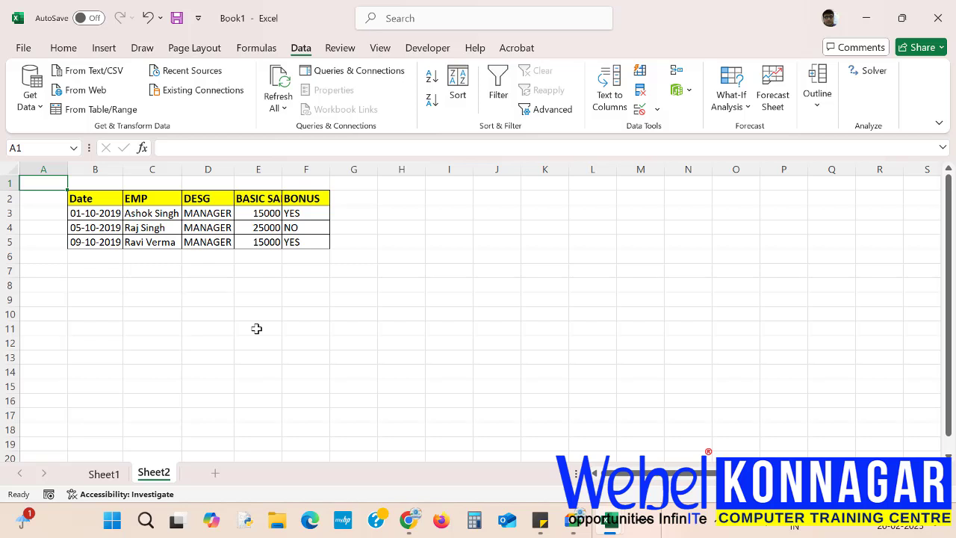
- Return to the source employee table on Sheet1
left_click(646, 528)
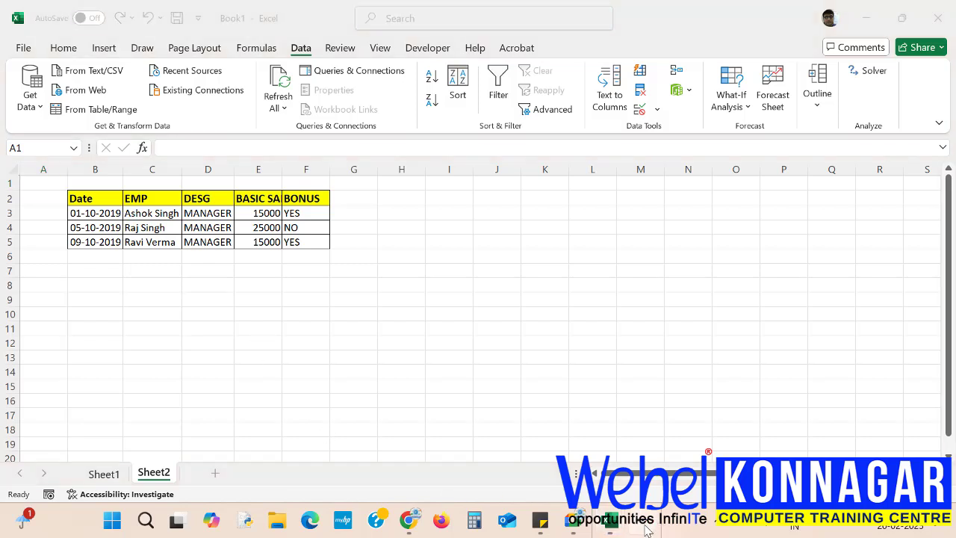
left_click(656, 487)
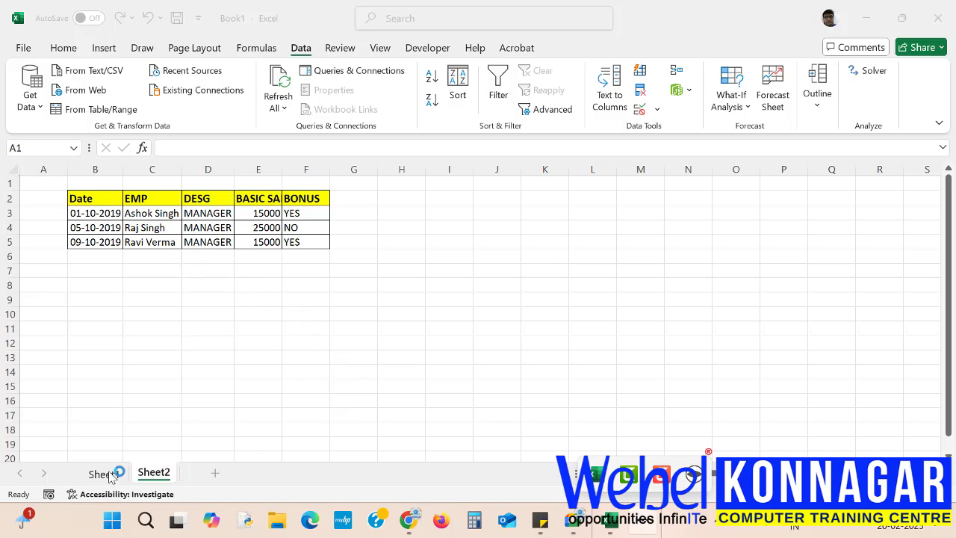
left_click(101, 474)
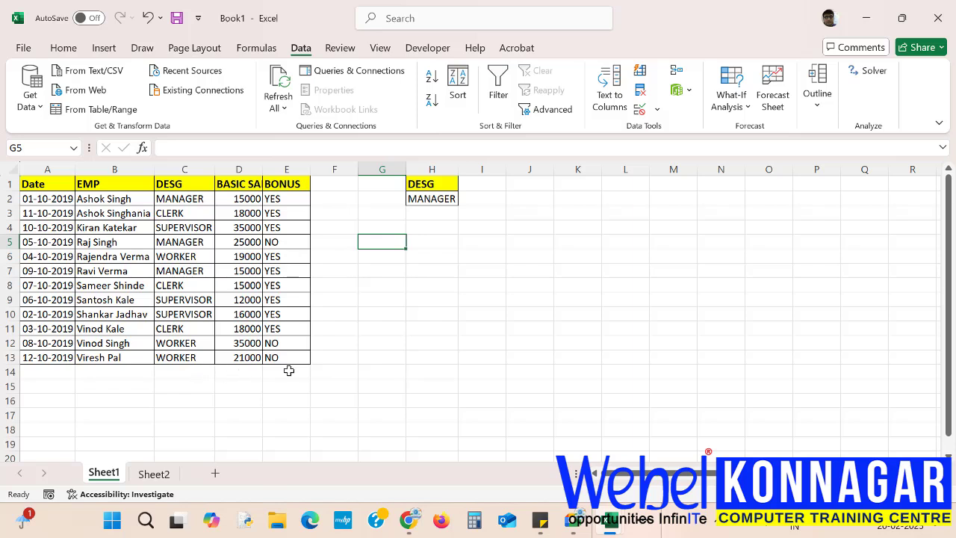
mouse_move(572, 530)
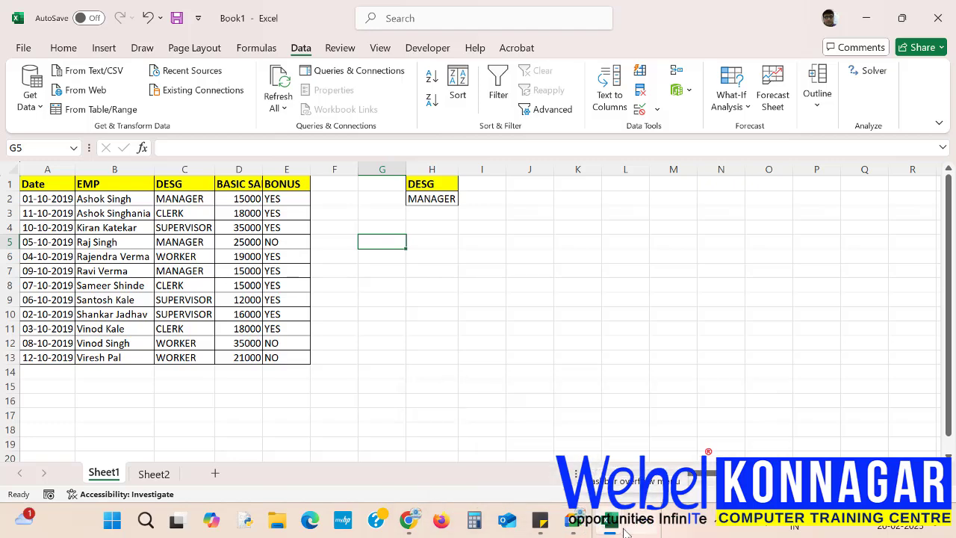
mouse_move(614, 527)
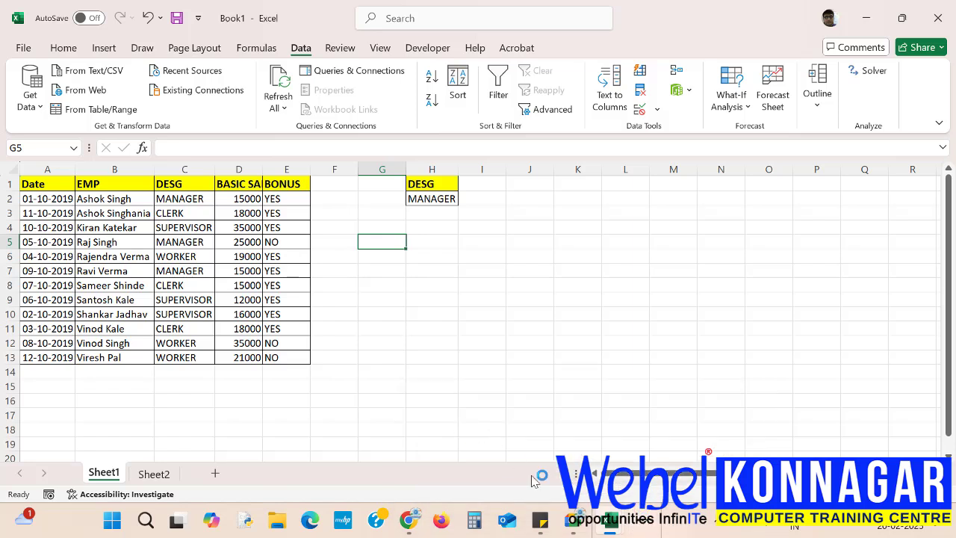
left_click(648, 523)
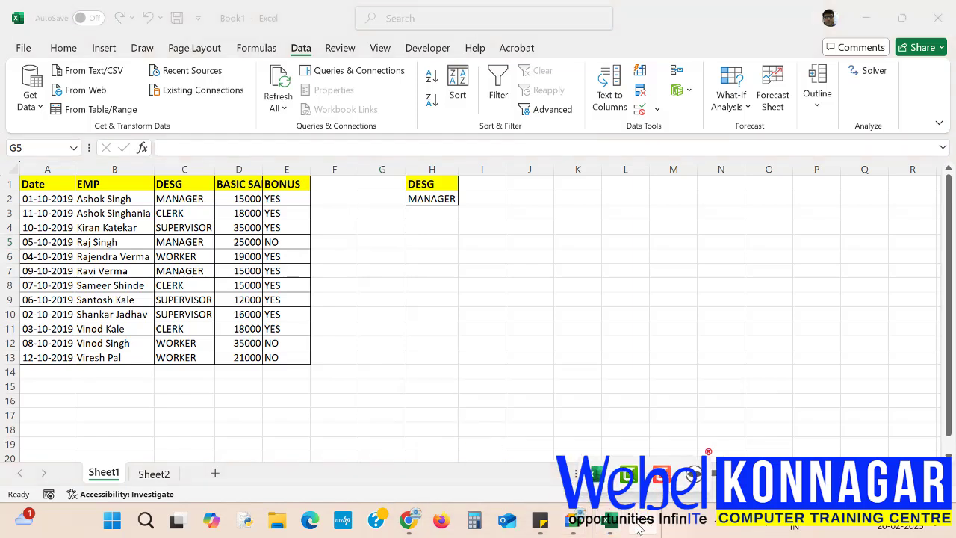
left_click(668, 477)
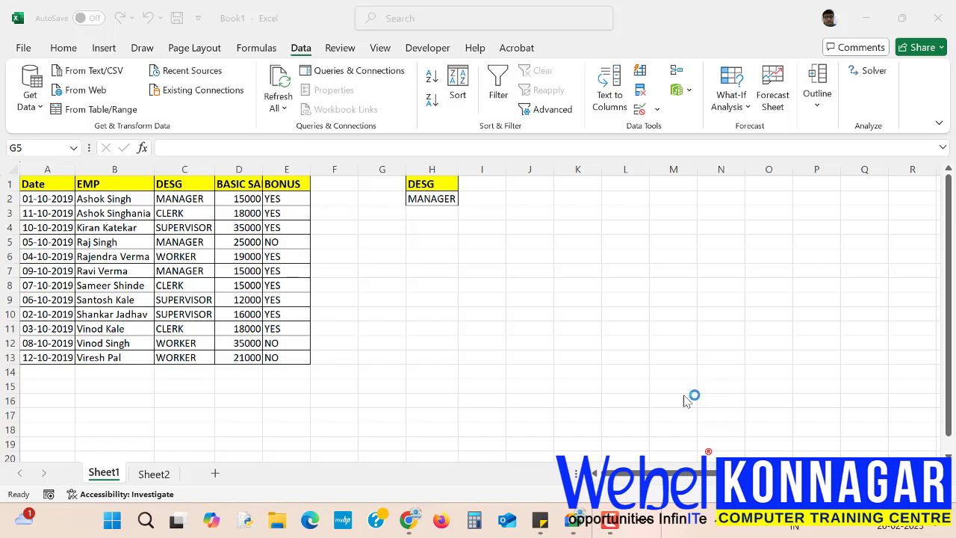
- Clear the criterion in cell H2 and start a data validation rule for it that allows a List
left_click(441, 198)
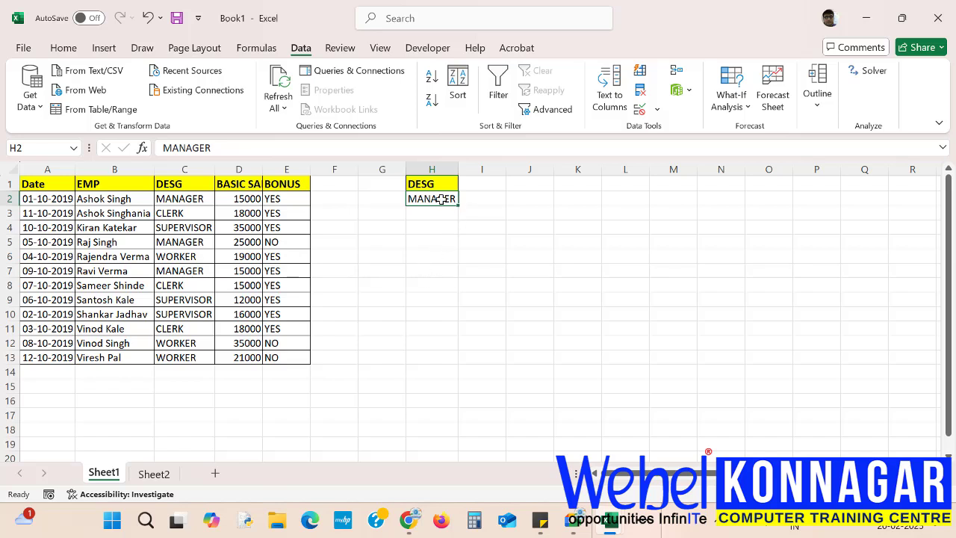
key("Delete")
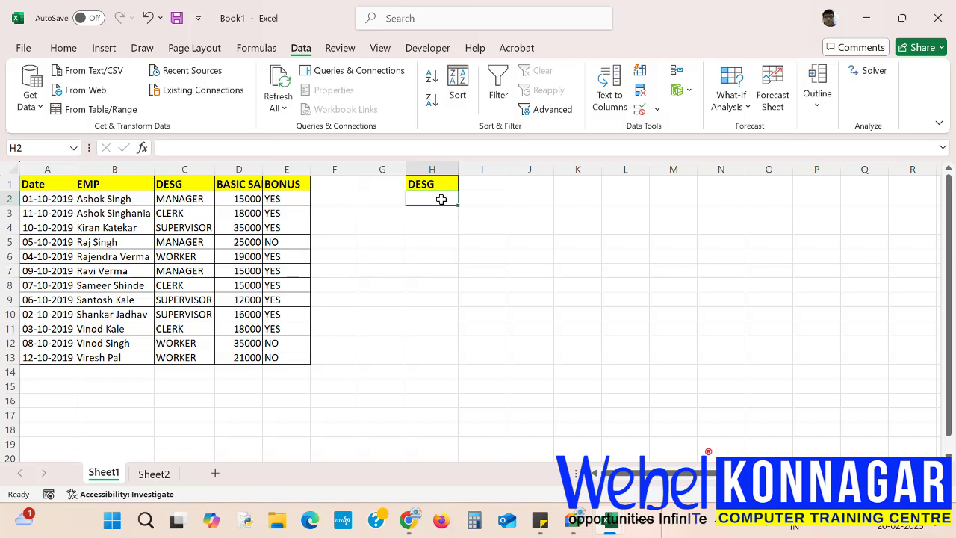
left_click(437, 214)
left_click(434, 199)
left_click(603, 105)
left_click(655, 109)
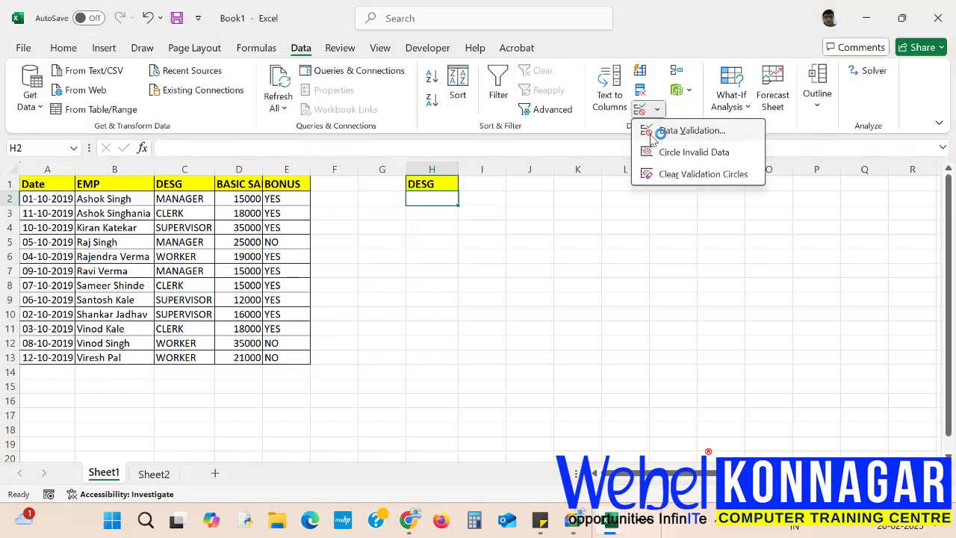
left_click(680, 130)
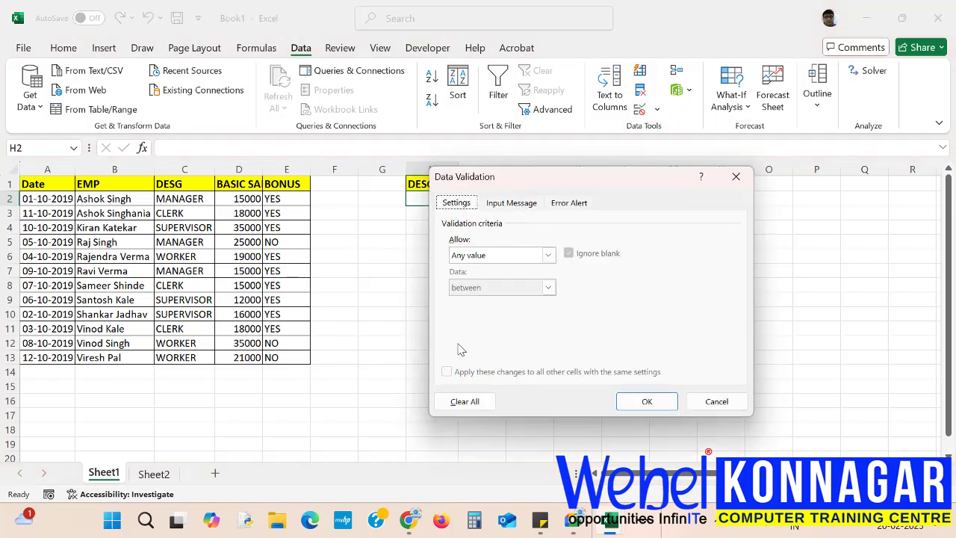
left_click(549, 256)
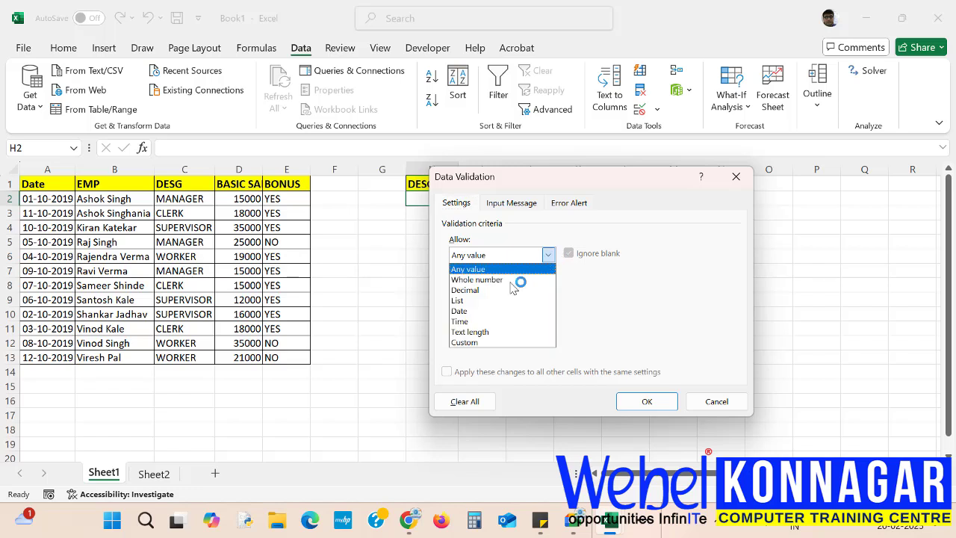
left_click(487, 299)
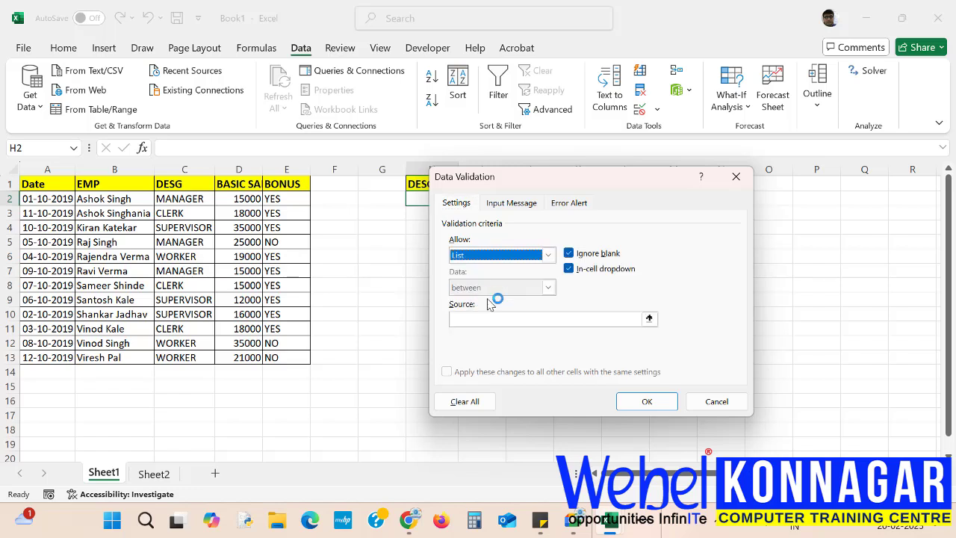
- Enter MANAGER,CLERK,SUPERVISOR,WORKER as the list source for H2 and apply the validation
left_click(475, 319)
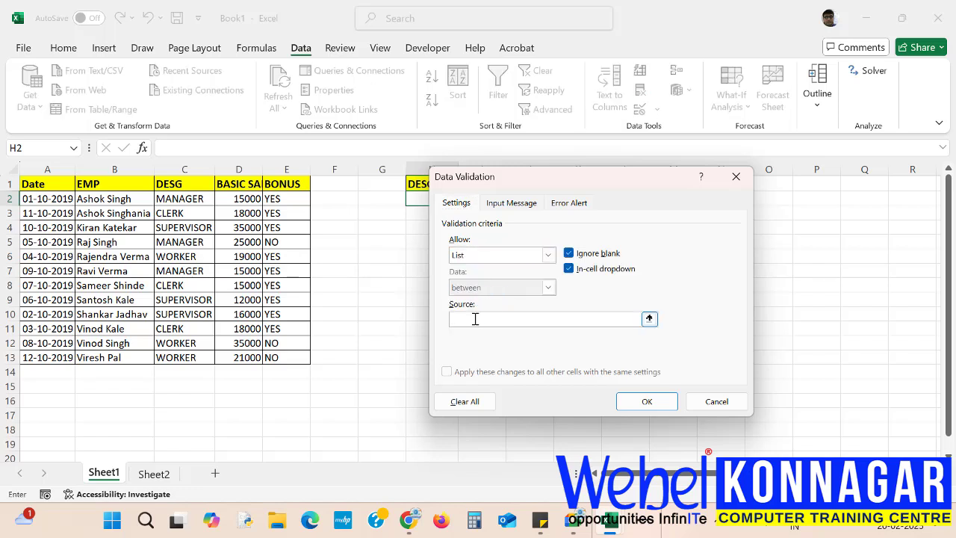
type("MANAGER,CLERK,SUPERVISOR")
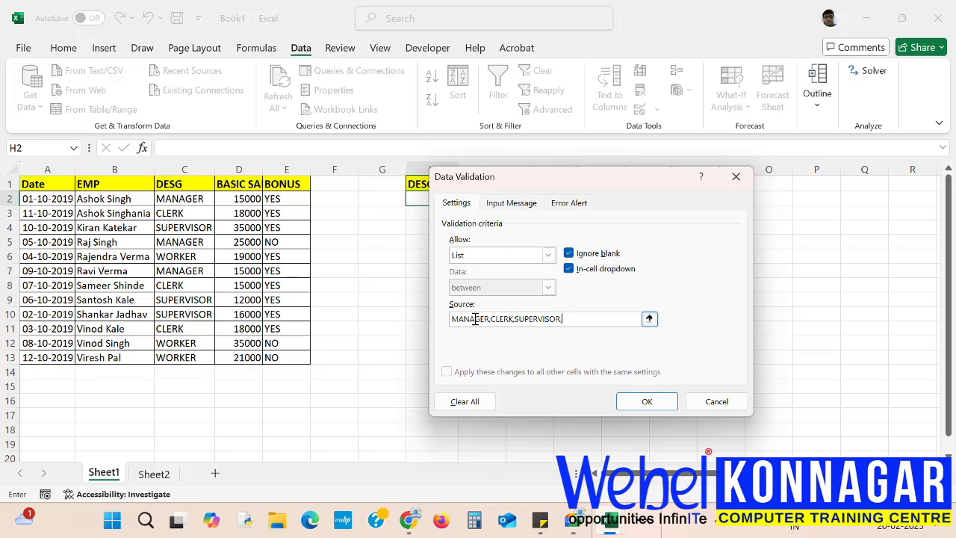
type(",WORKER")
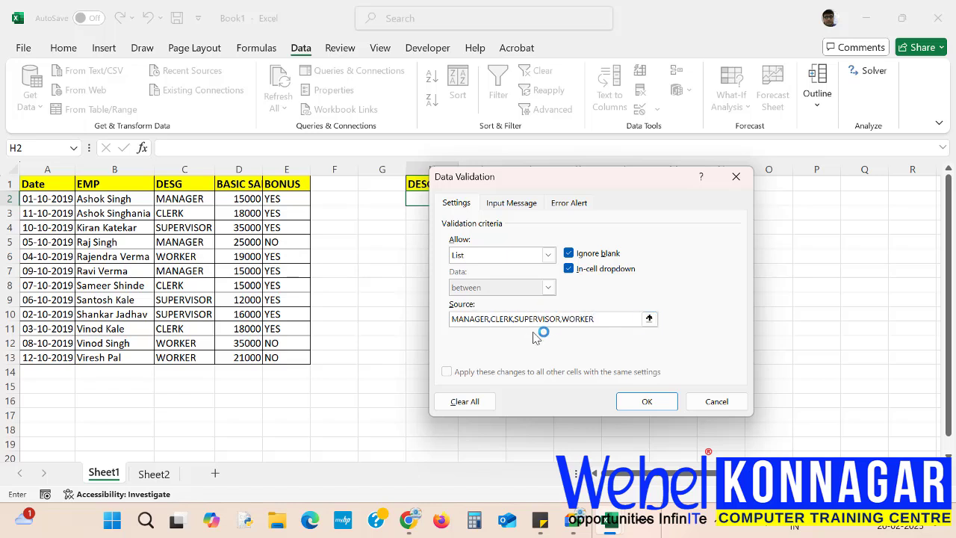
left_click(647, 401)
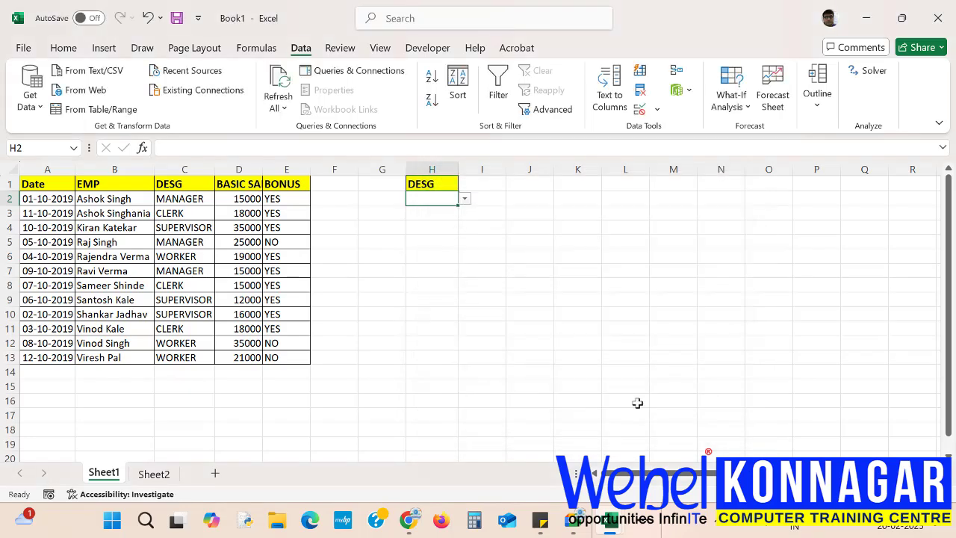
- Try MANAGER and SUPERVISOR from H2's drop-down list and auto-fit column H
left_click(466, 199)
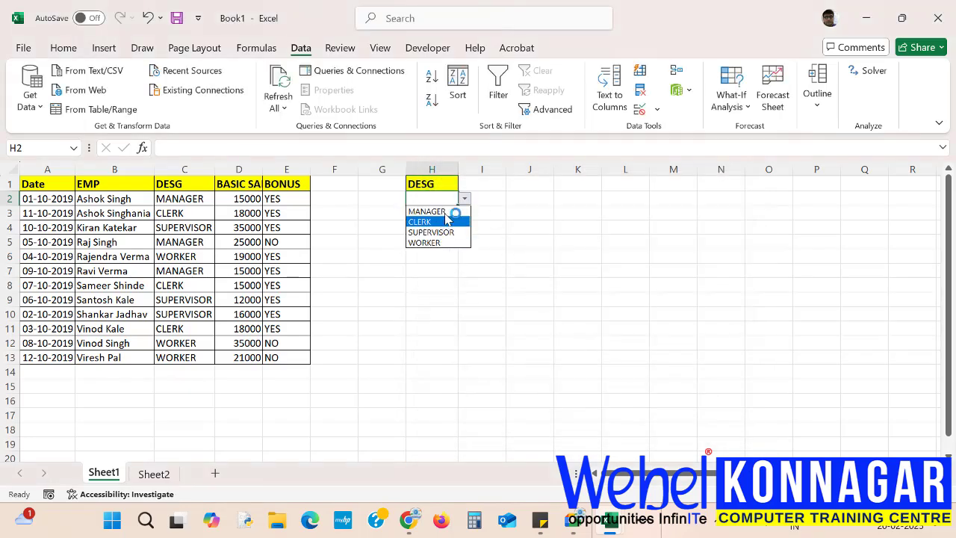
left_click(445, 212)
left_click(465, 198)
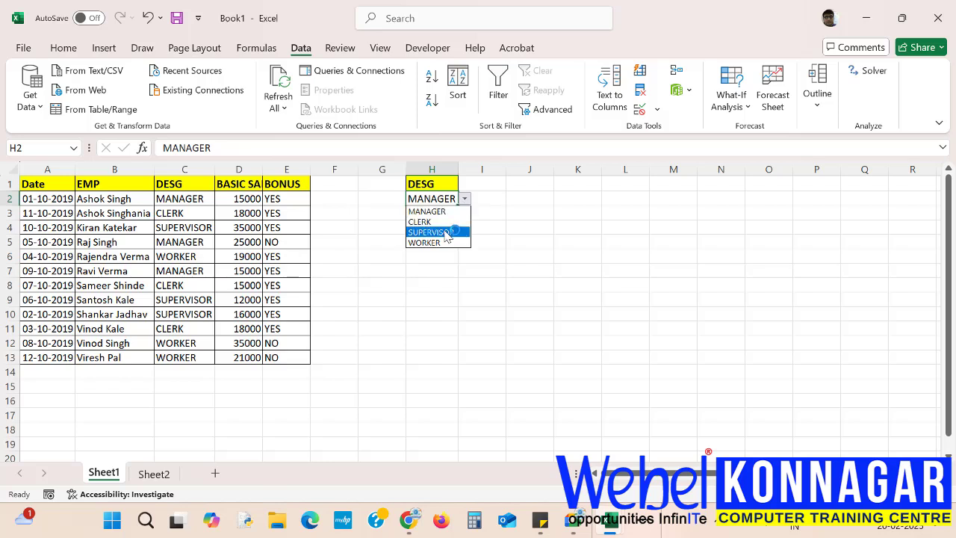
left_click(448, 228)
double_click(464, 171)
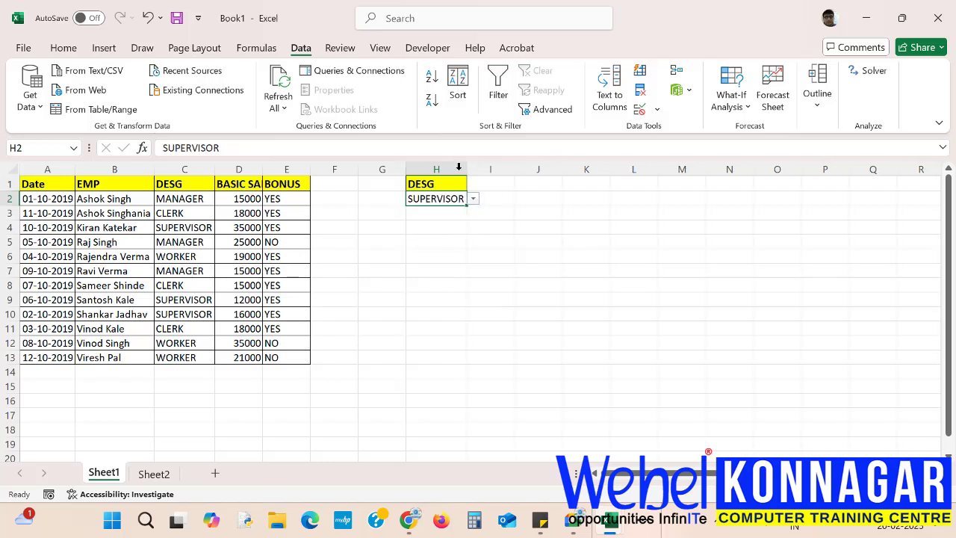
- Set the DESG criterion in H2 back to MANAGER from its drop-down list
left_click(429, 210)
left_click(430, 199)
left_click(473, 198)
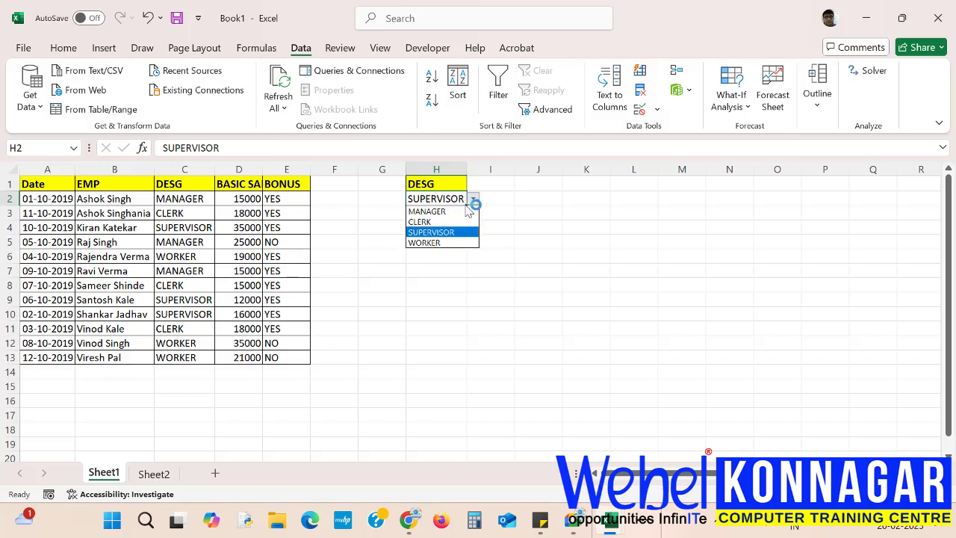
left_click(433, 212)
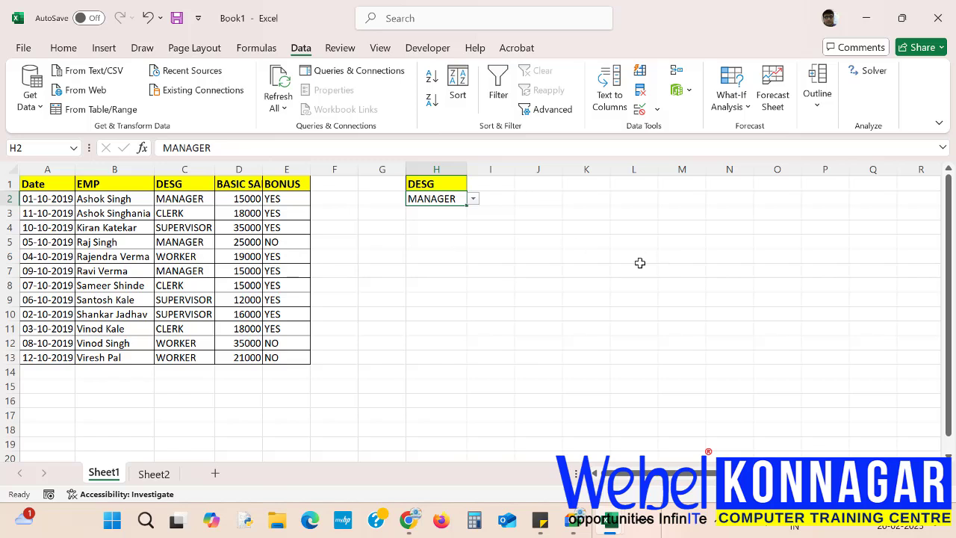
left_click_drag(453, 241, 747, 313)
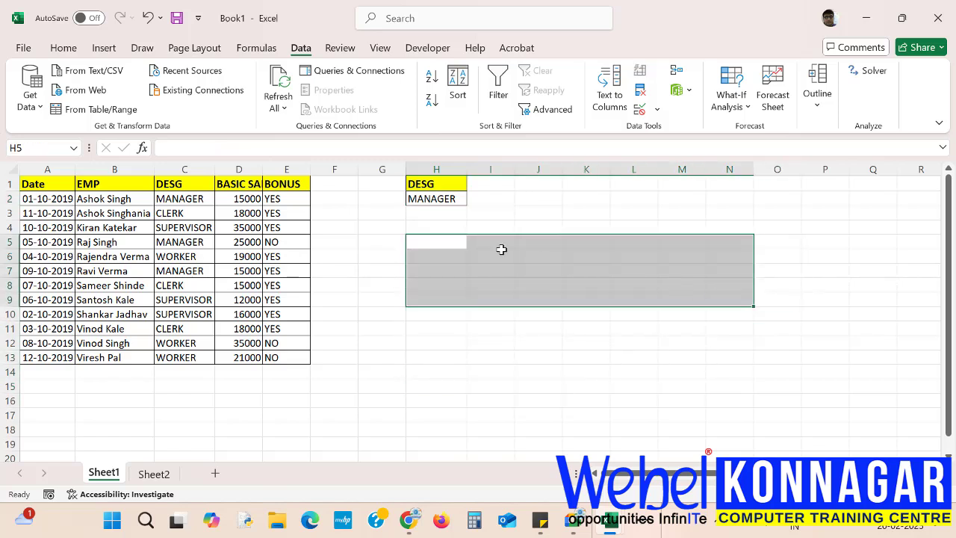
left_click(440, 199)
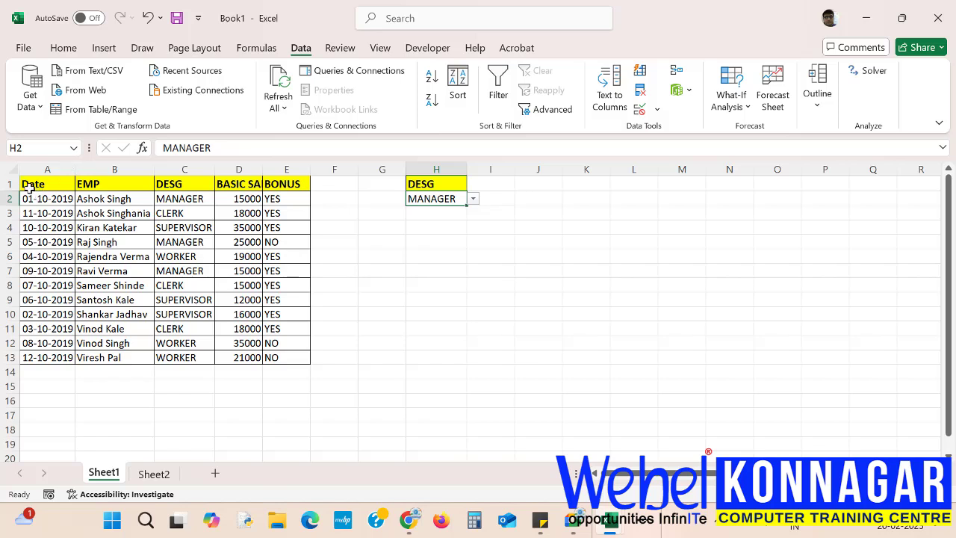
- Select the employee table A1:E13 and start recording a macro named Macro1 stored in This Workbook
left_click_drag(28, 185, 283, 357)
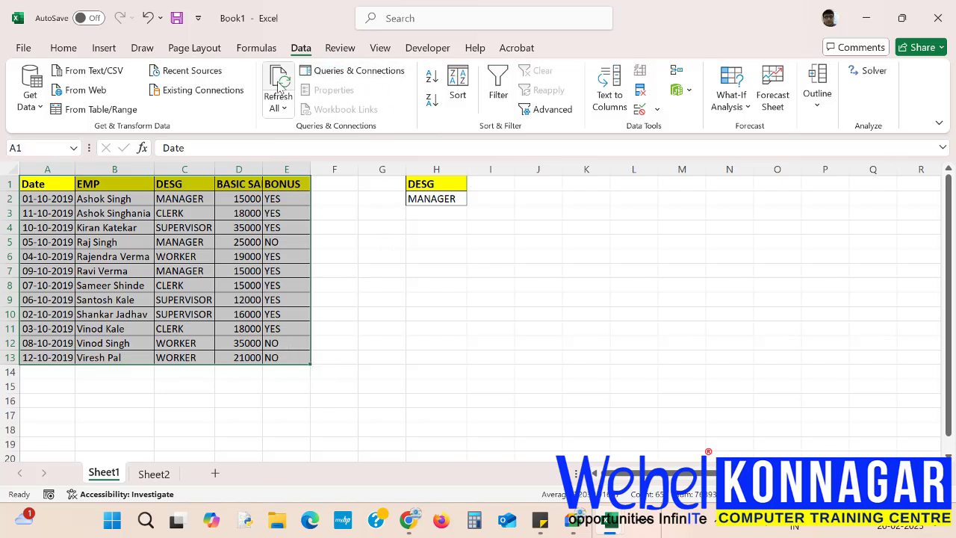
left_click(423, 53)
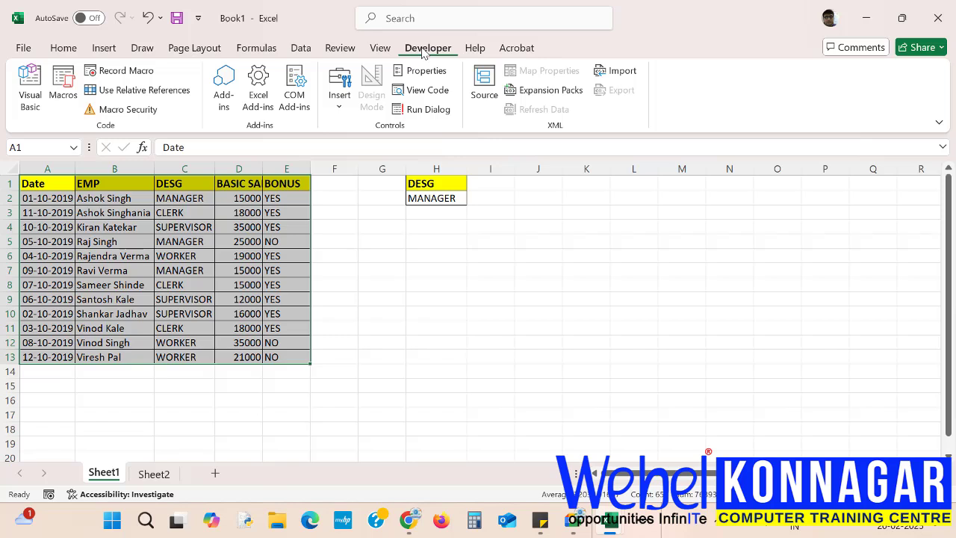
left_click(435, 52)
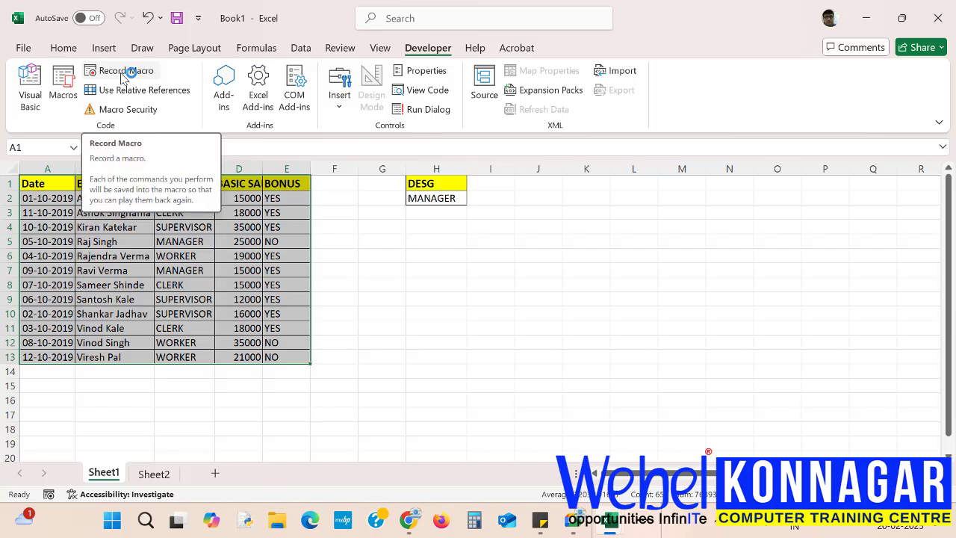
left_click(124, 72)
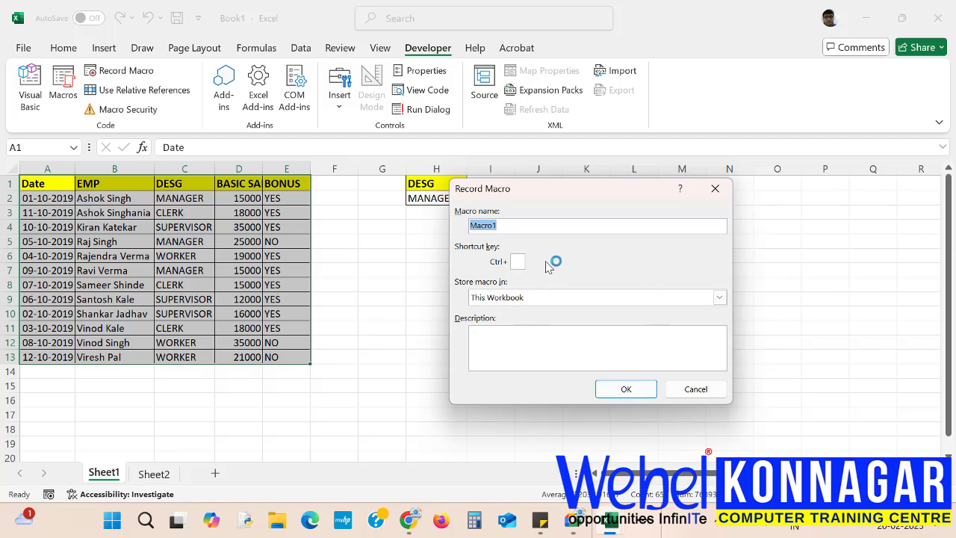
left_click(626, 390)
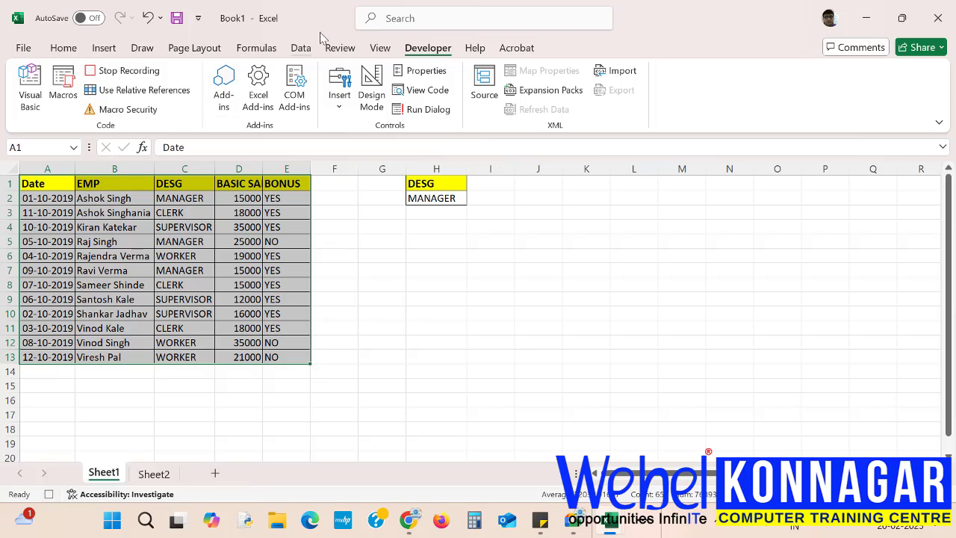
- Set up an Advanced Filter on A1:E13 that copies to another location, using Sheet1's H1:H2 as criteria
left_click(301, 48)
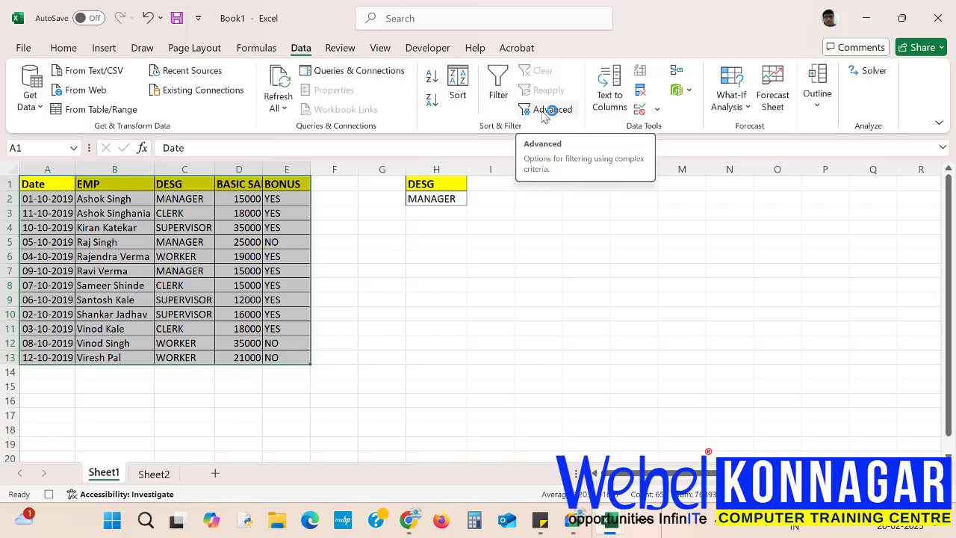
left_click(546, 110)
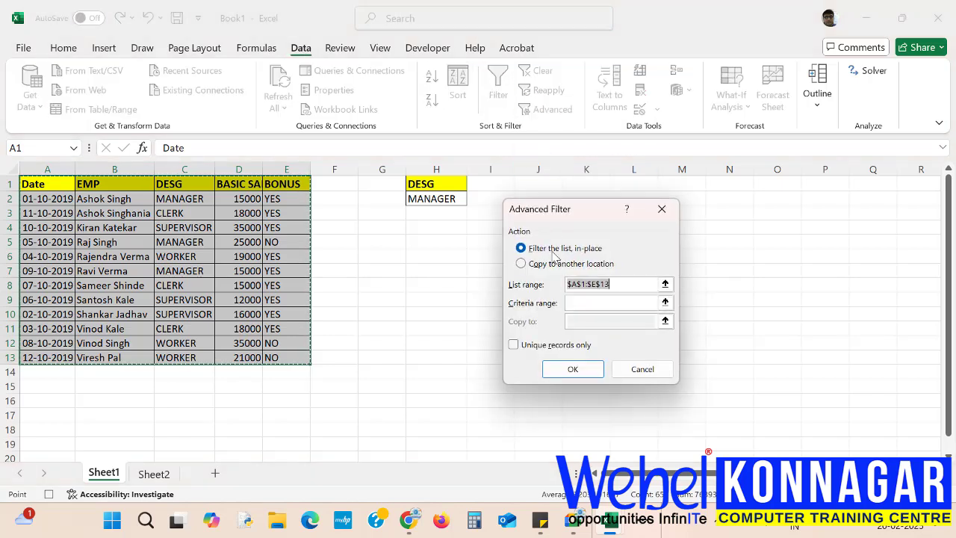
left_click(521, 264)
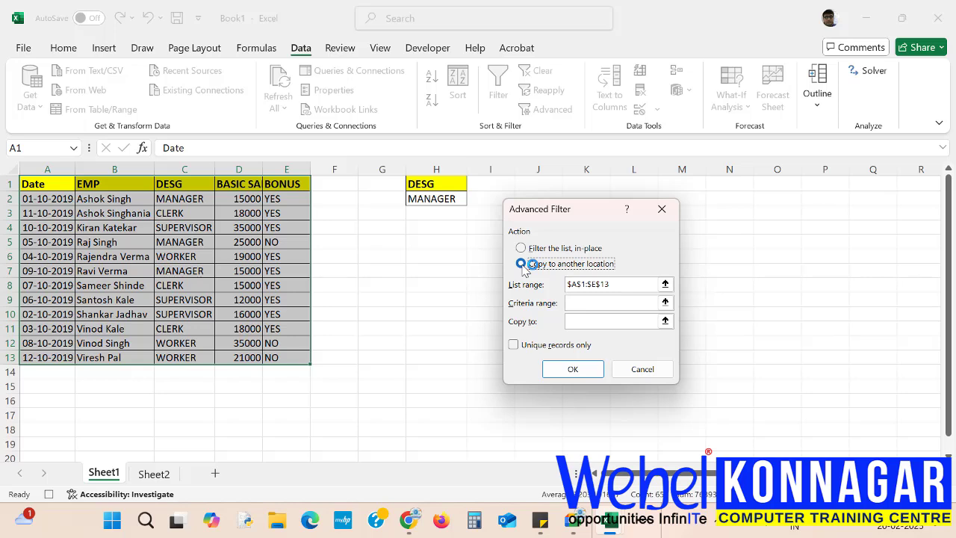
left_click(617, 287)
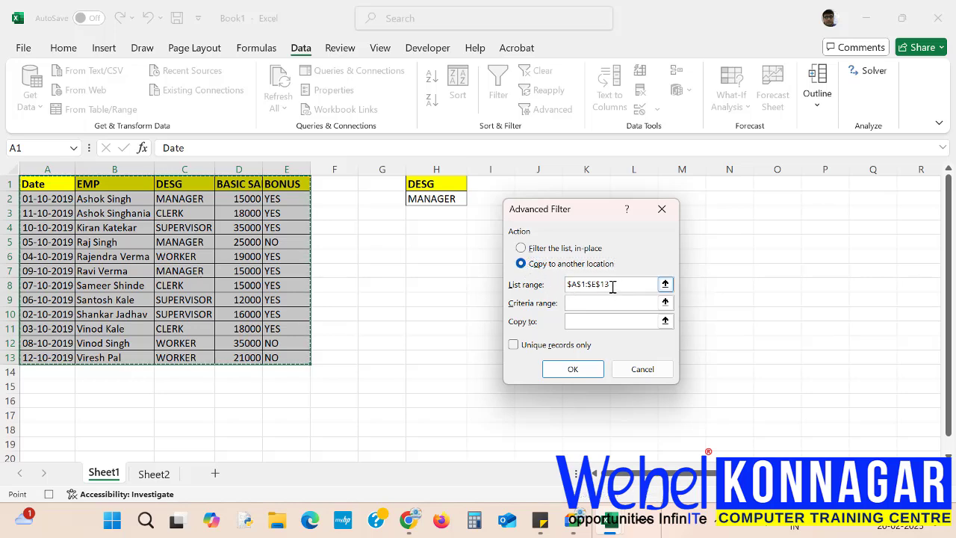
left_click(593, 304)
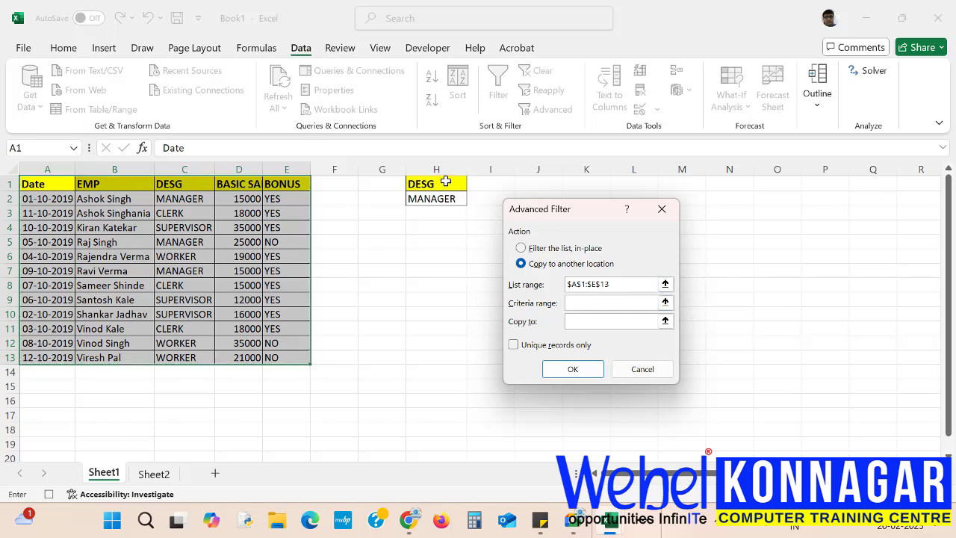
left_click_drag(439, 183, 441, 200)
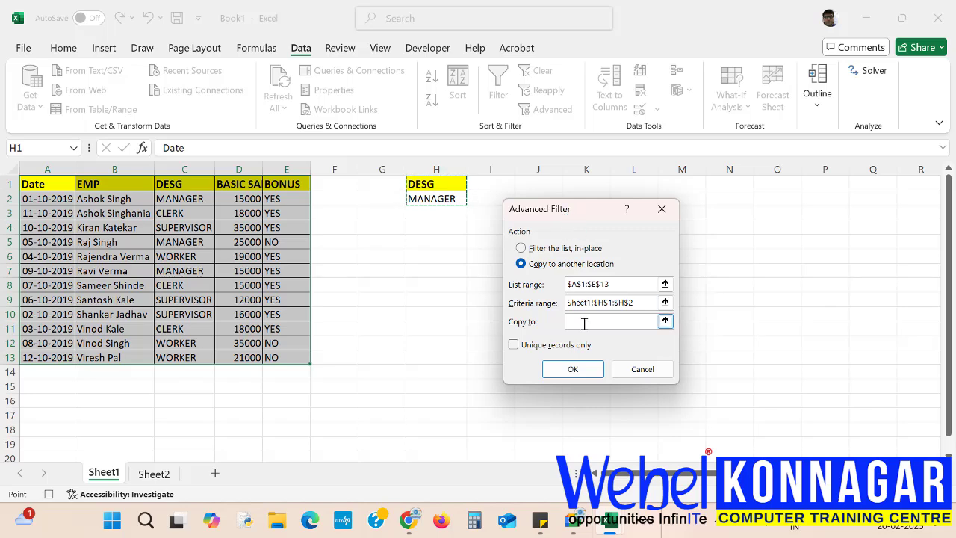
- Run the filter with cell K1 on Sheet1 as the copy destination and stop recording the macro
left_click_drag(579, 214, 274, 219)
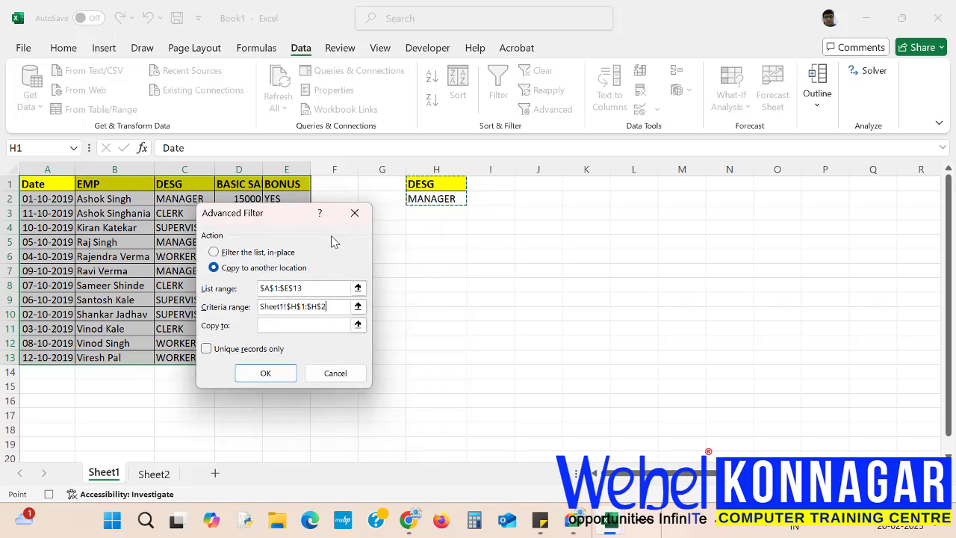
left_click(263, 325)
left_click(580, 184)
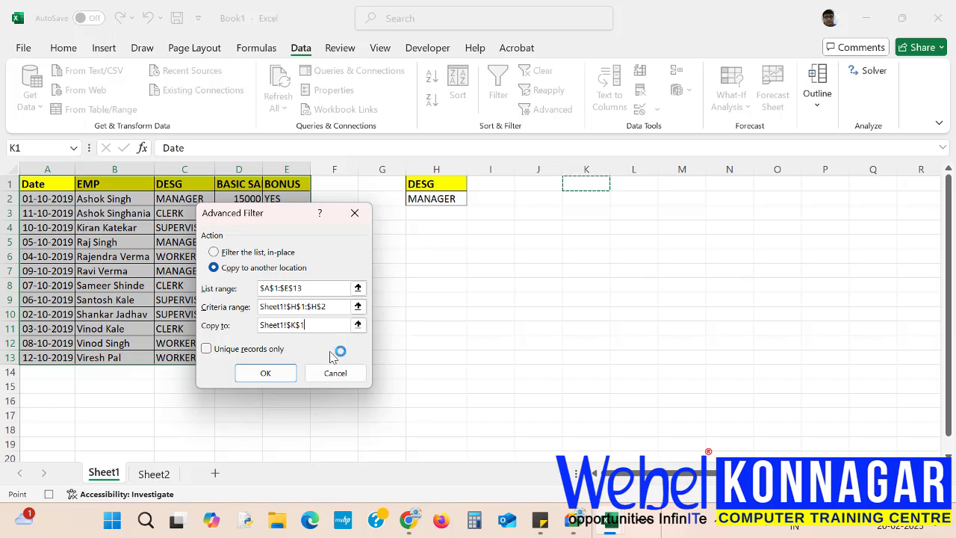
left_click(268, 373)
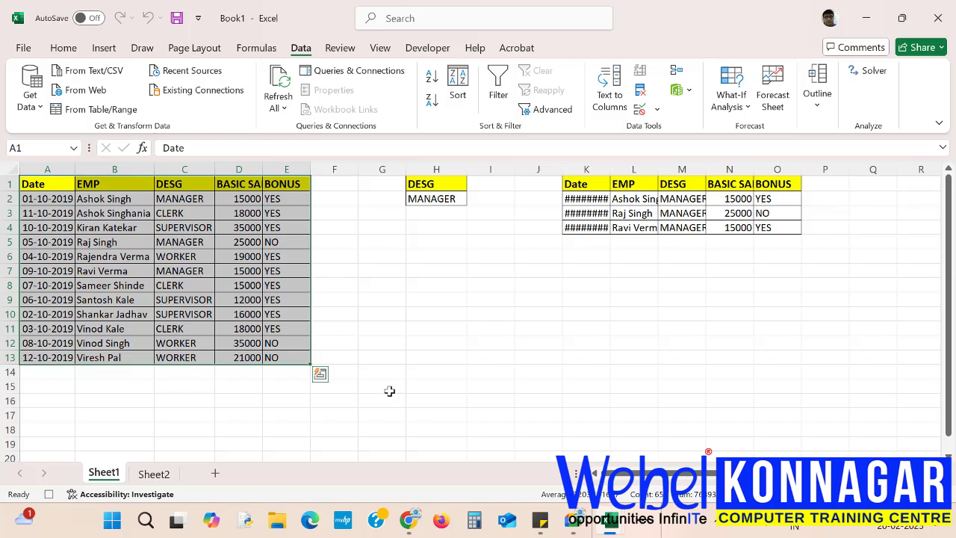
left_click(49, 494)
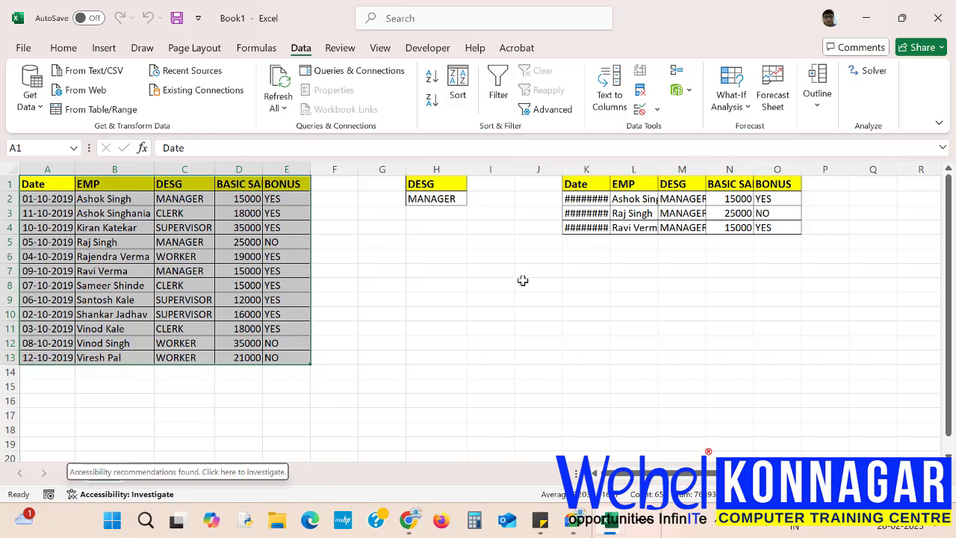
- Auto-fit the copied Date, EMP and DESG columns K, L and M
double_click(610, 170)
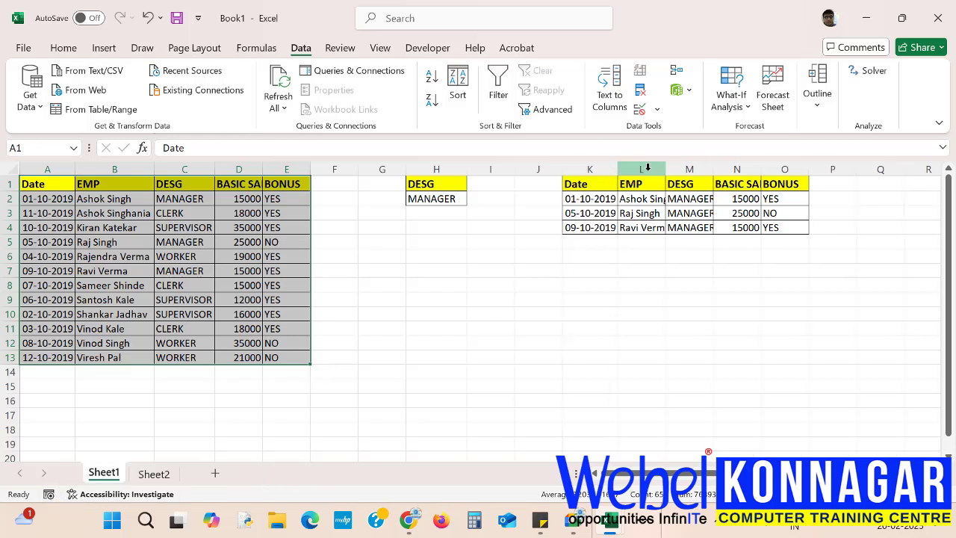
double_click(663, 171)
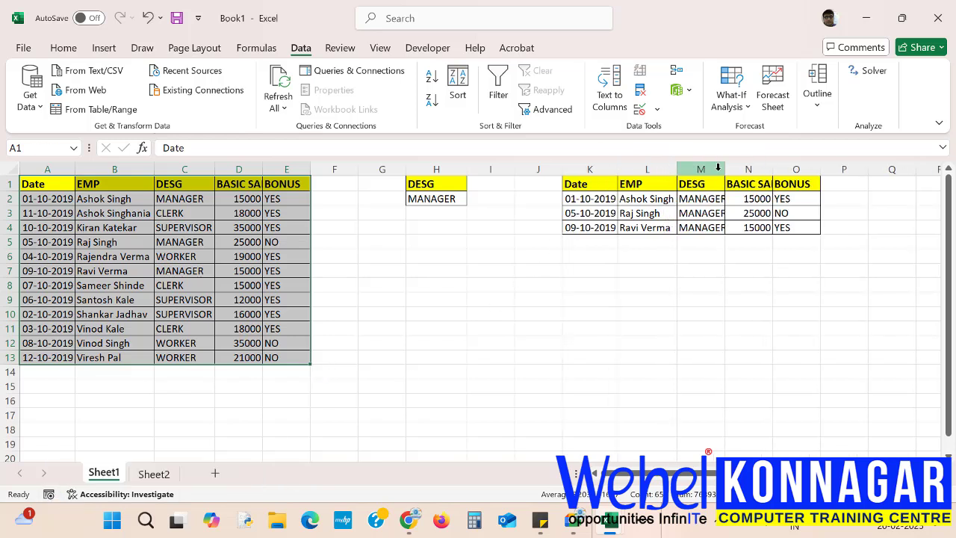
double_click(723, 170)
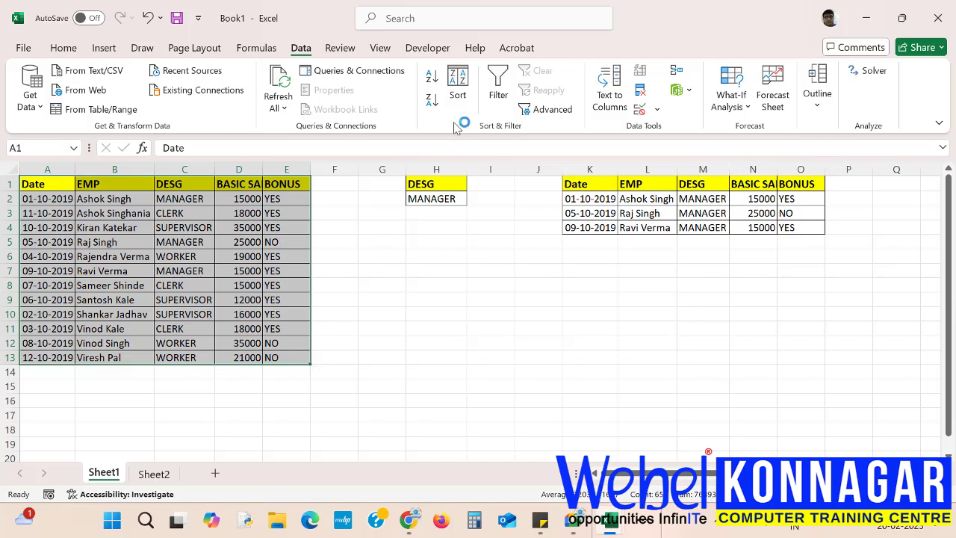
- Open Macro1's code in the Visual Basic editor and cut its two-line AdvancedFilter statement
left_click(428, 49)
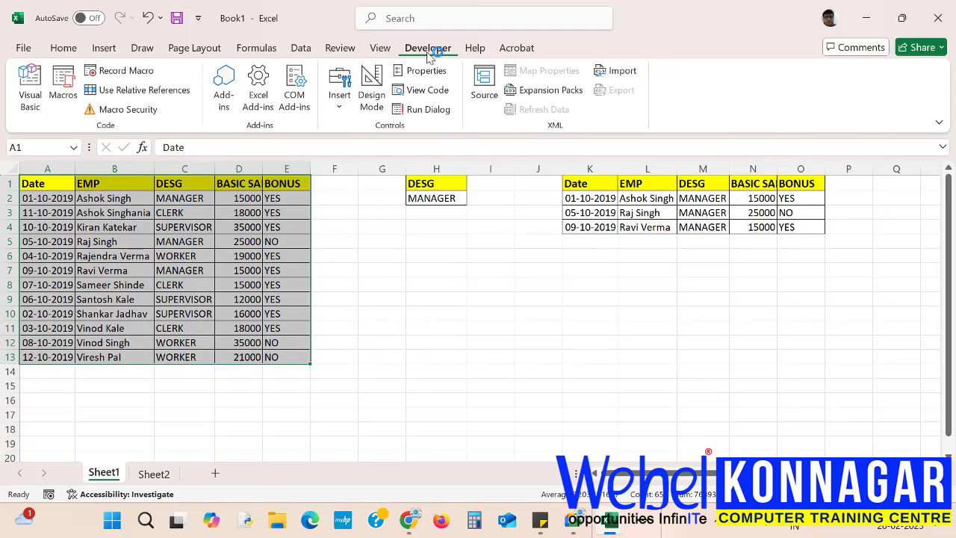
left_click(65, 84)
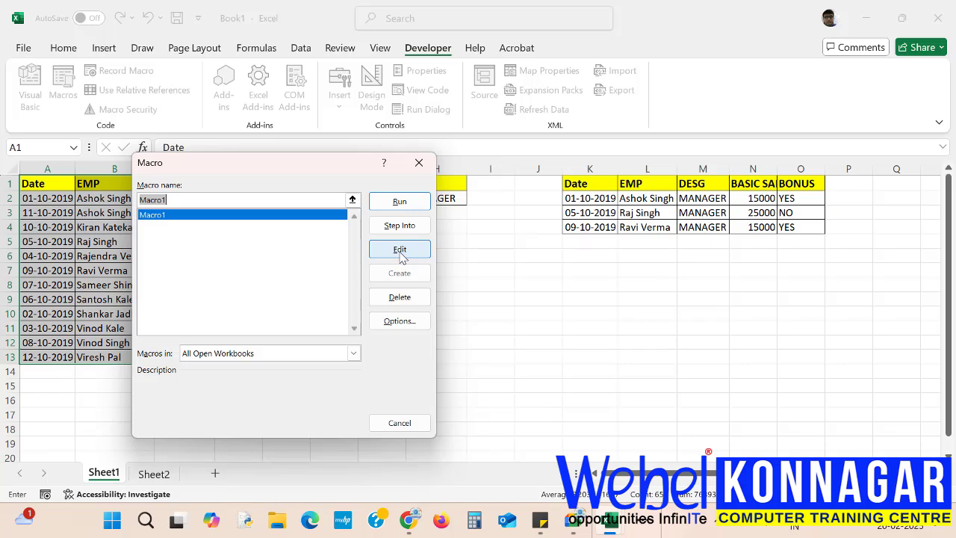
left_click(399, 251)
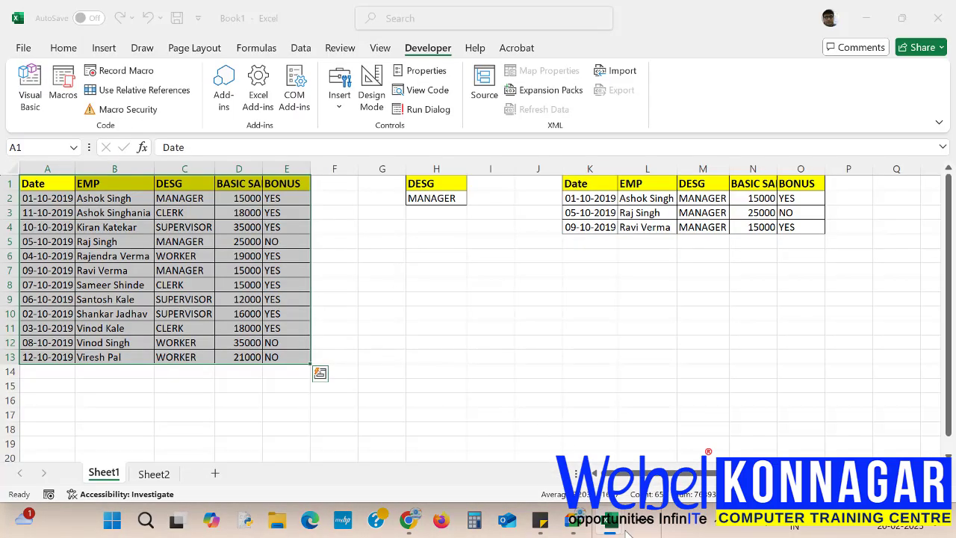
mouse_move(612, 528)
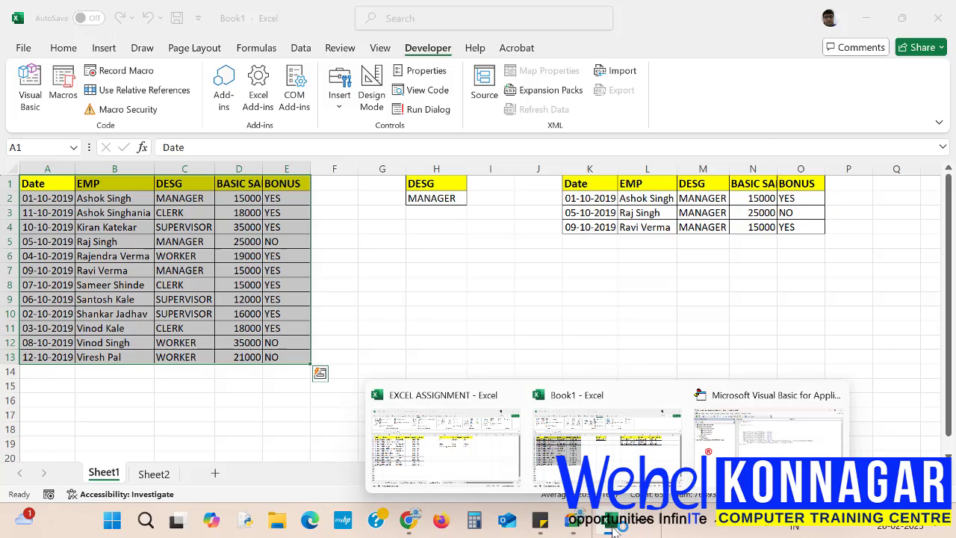
left_click(760, 444)
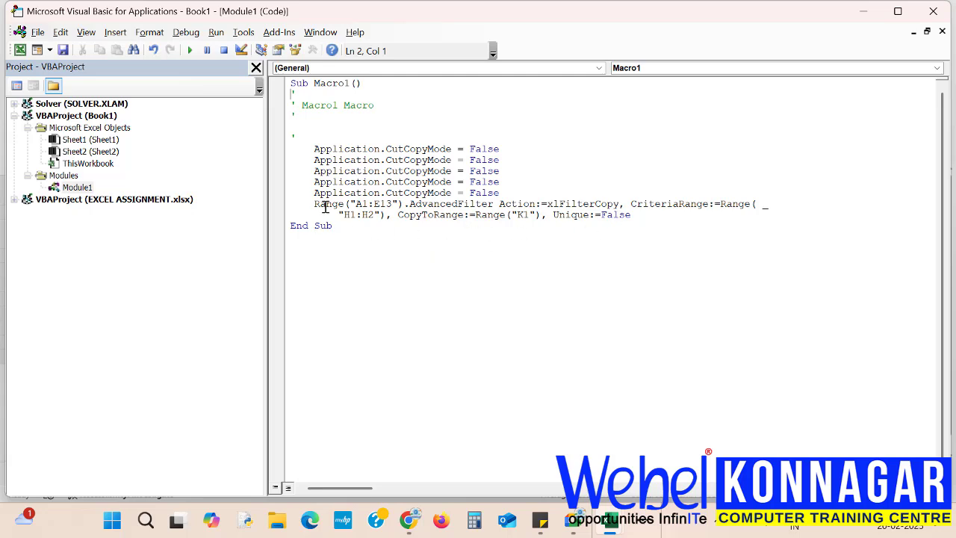
left_click_drag(315, 205, 639, 215)
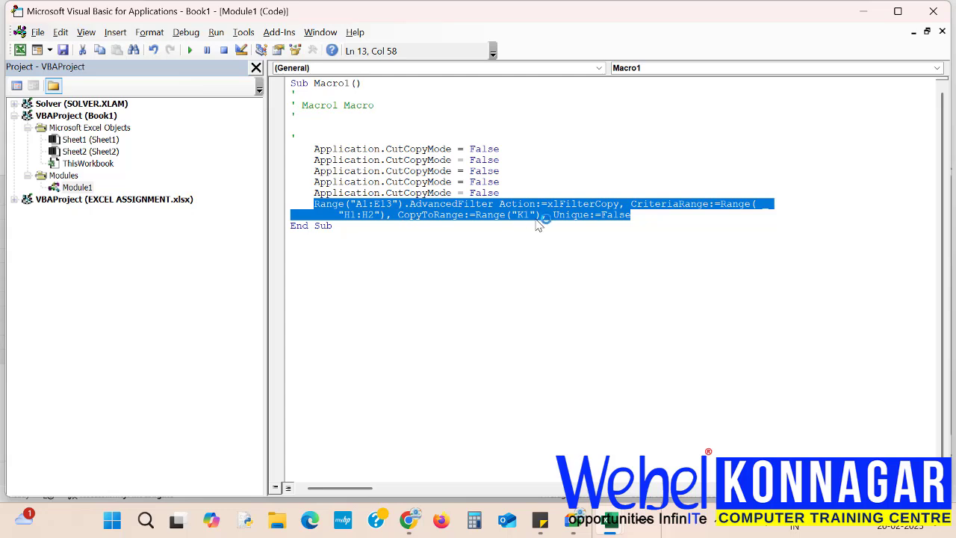
key("ctrl+x")
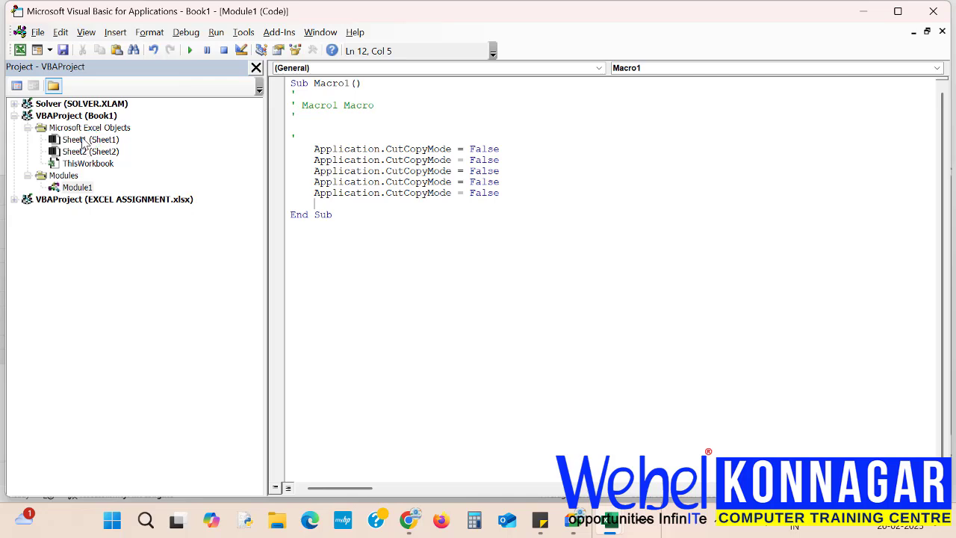
- Create a Worksheet Change event procedure in Sheet1's code module and paste the cut AdvancedFilter statement into it
left_click(83, 142)
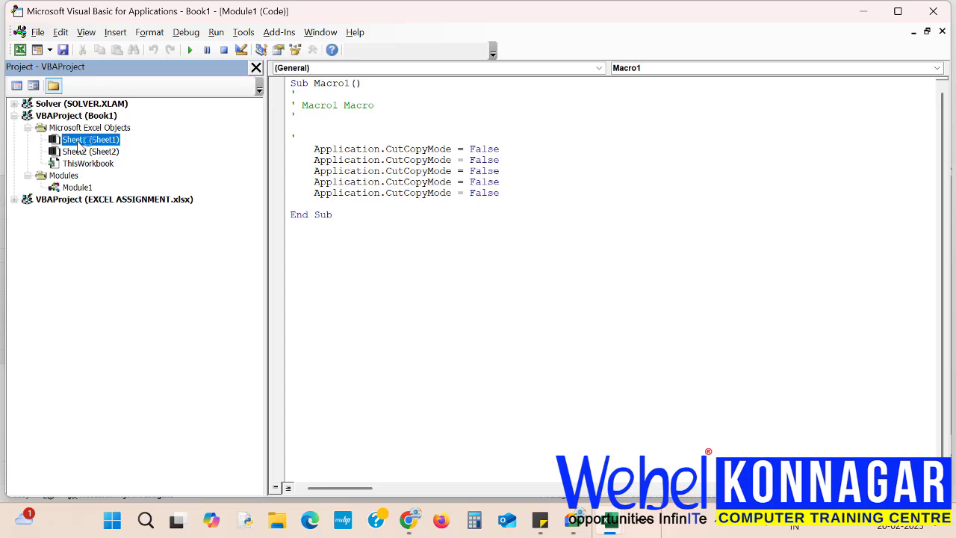
double_click(77, 142)
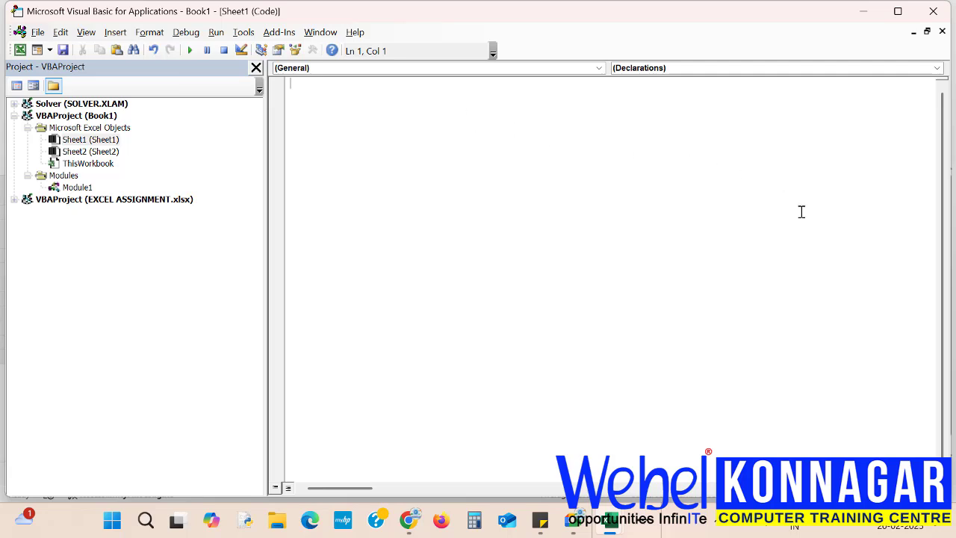
left_click(598, 68)
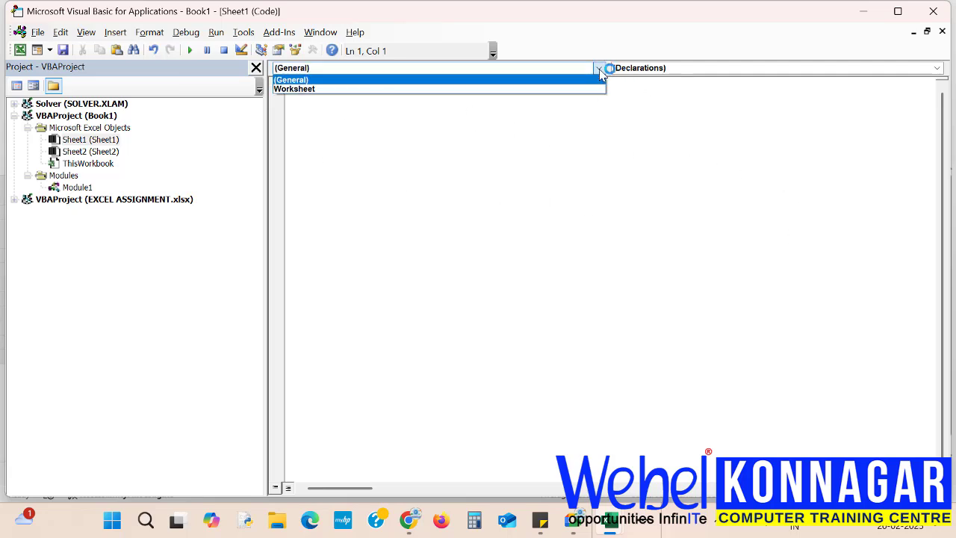
left_click(321, 90)
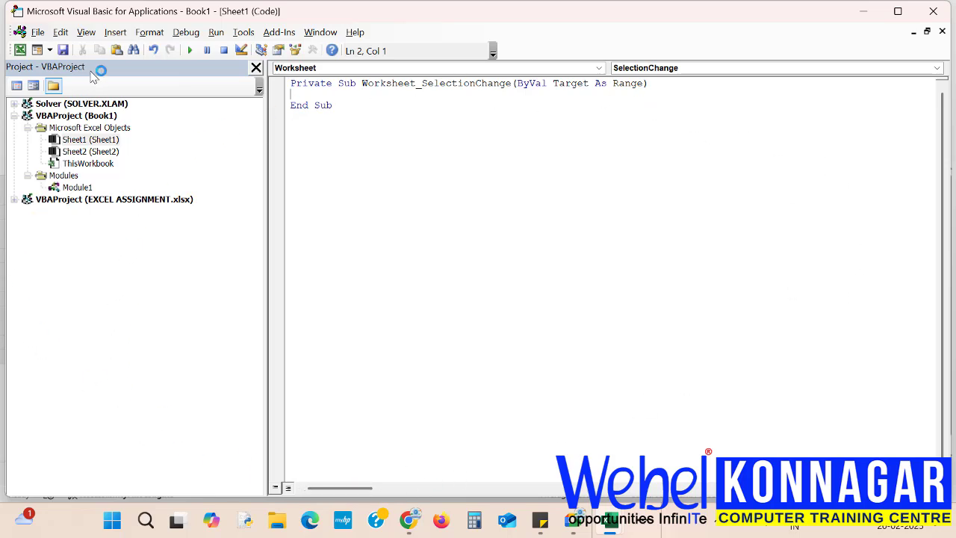
left_click(86, 33)
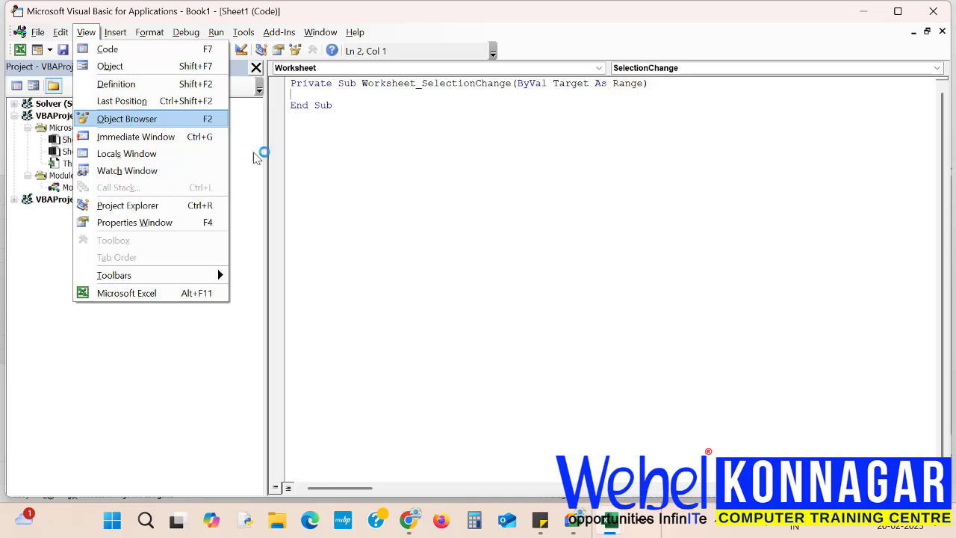
left_click(936, 68)
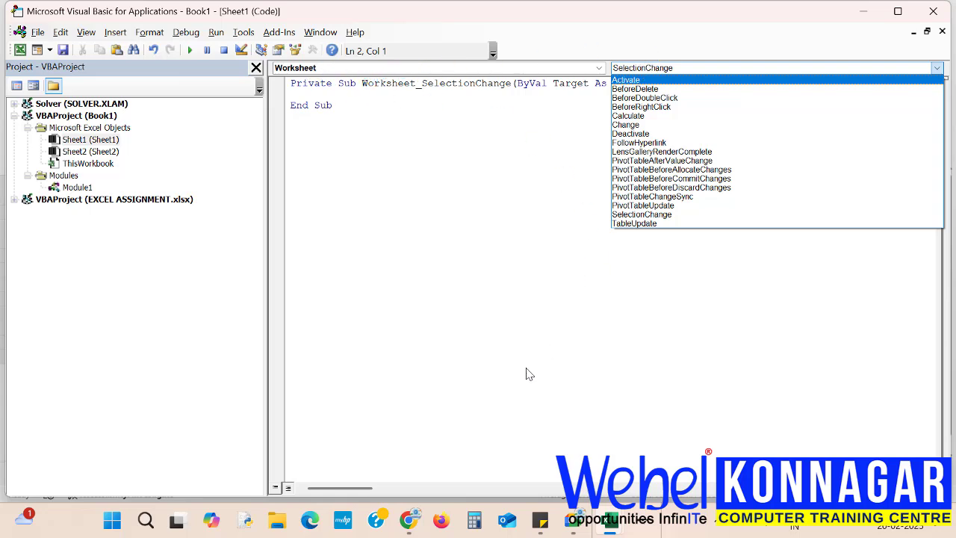
left_click(84, 164)
left_click(627, 125)
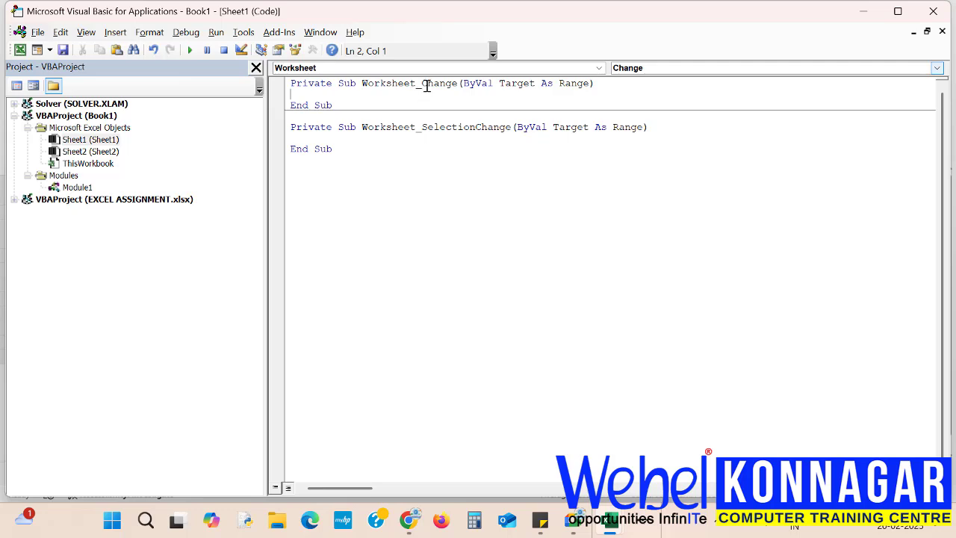
key("ctrl+v")
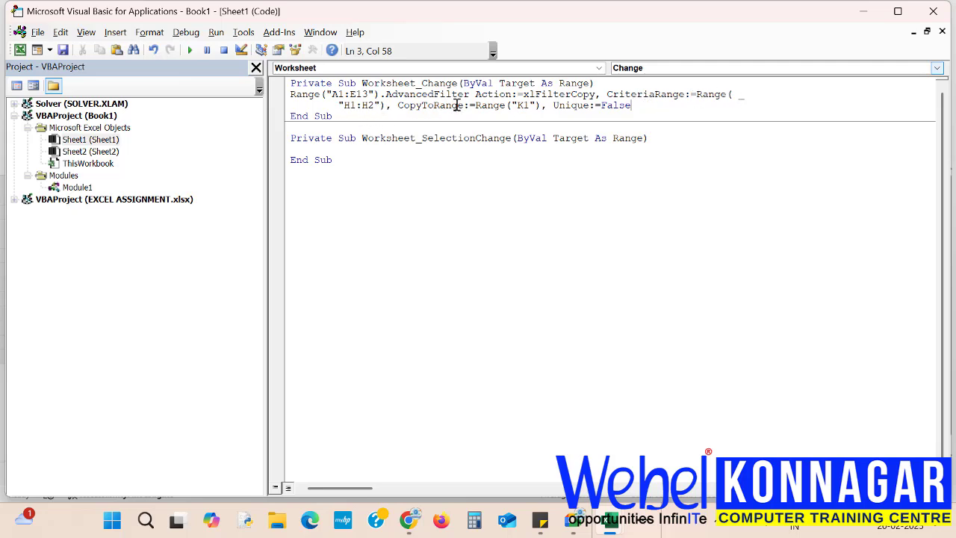
- Check the copied table's columns on Sheet1 and extend the CopyToRange in the Change procedure to K1:O1
mouse_move(610, 520)
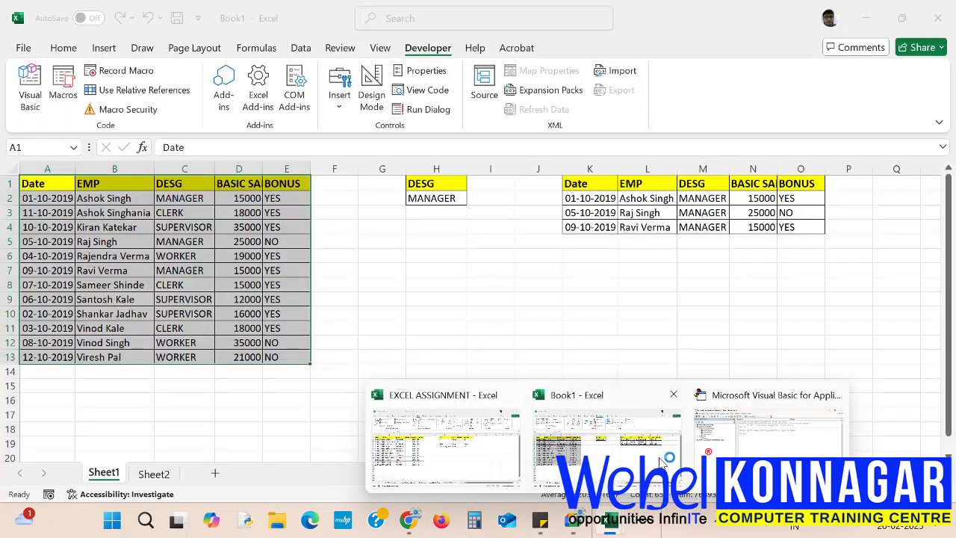
left_click(661, 462)
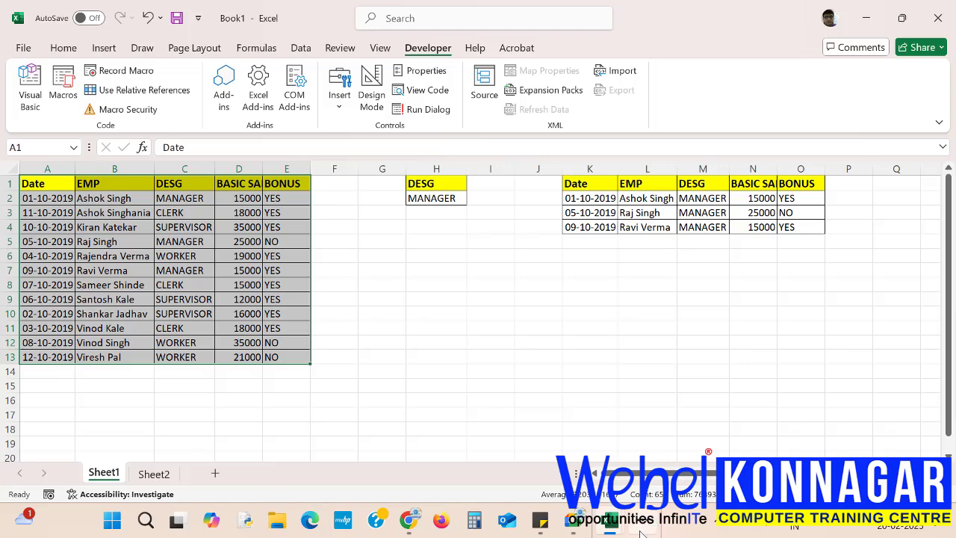
mouse_move(609, 521)
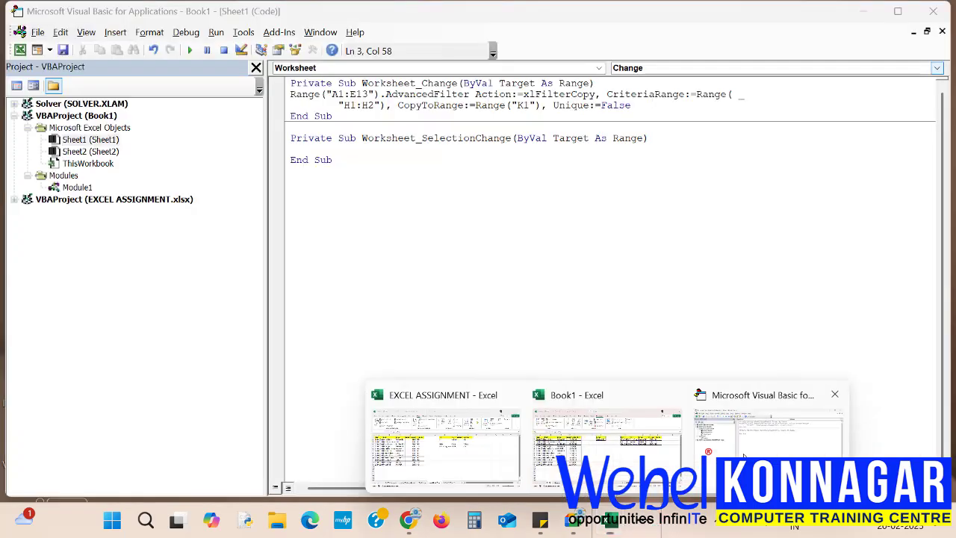
left_click(743, 452)
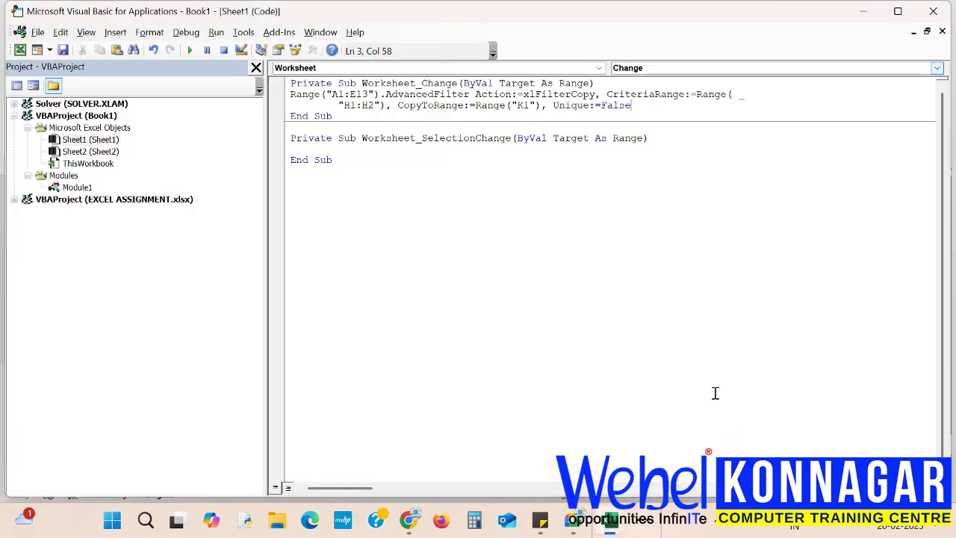
left_click(531, 105)
type(":")
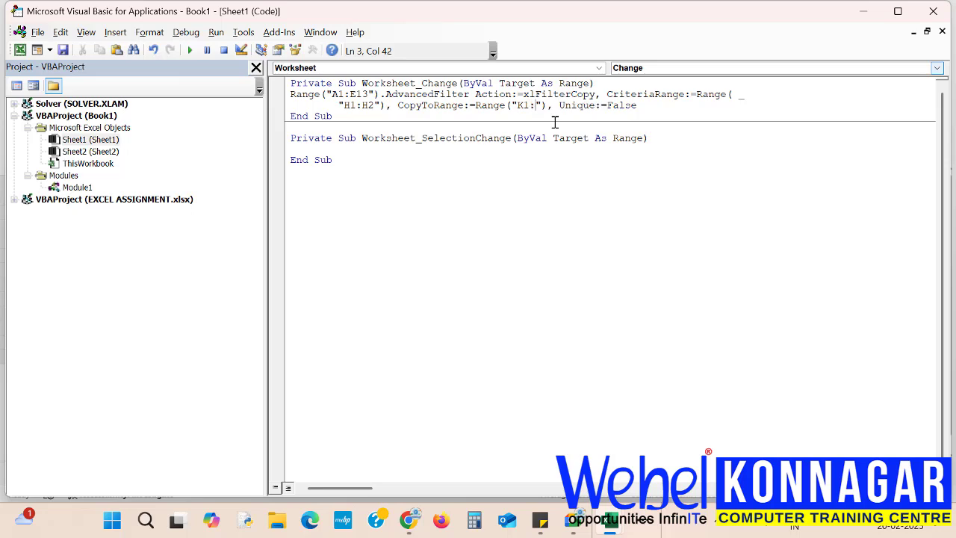
type("O1")
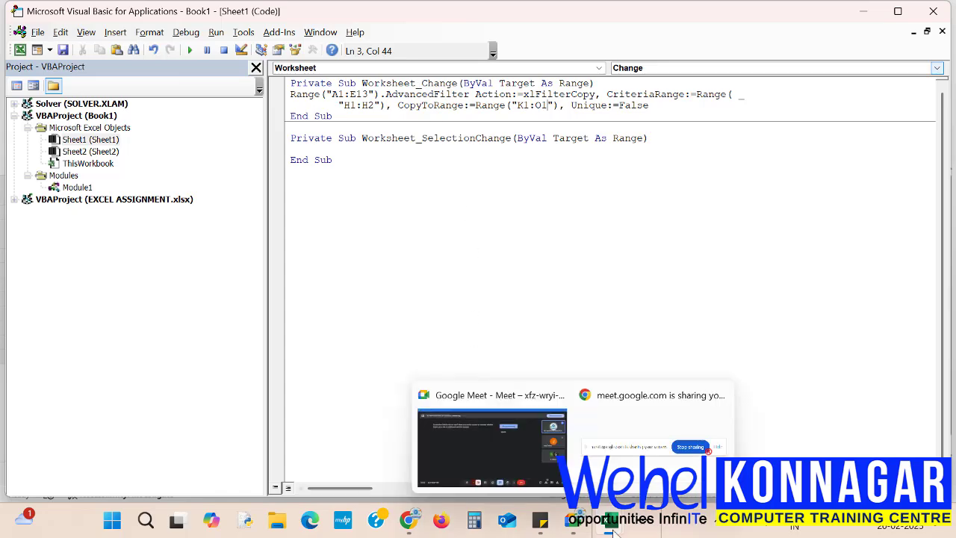
- Check the DESG drop-down cell H2 on Sheet1 and insert a blank line above the AdvancedFilter statement in the Change procedure
left_click(565, 437)
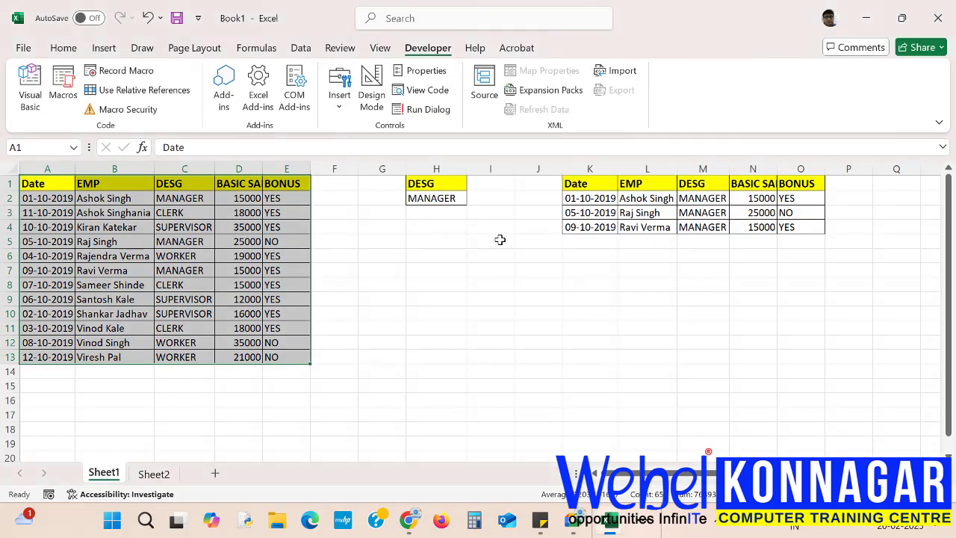
left_click(450, 200)
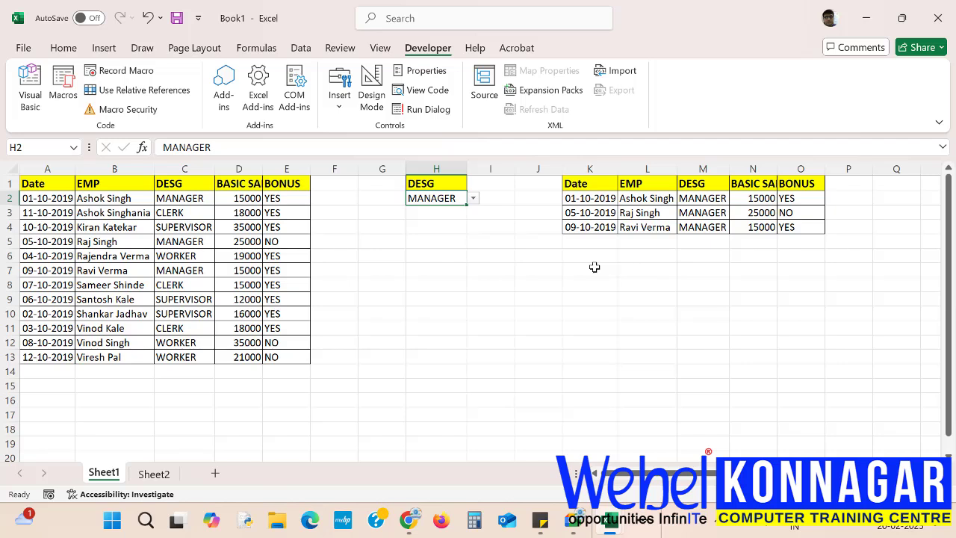
mouse_move(611, 525)
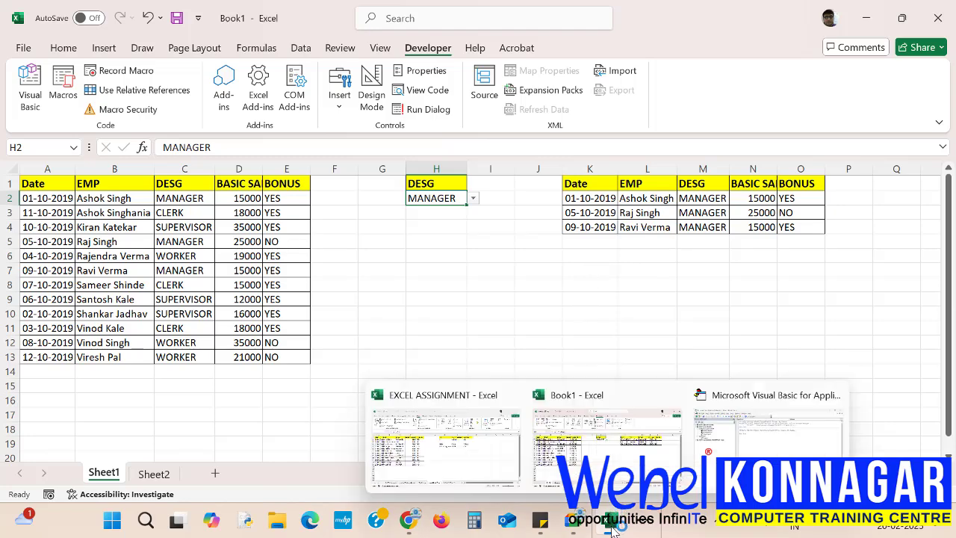
left_click(769, 429)
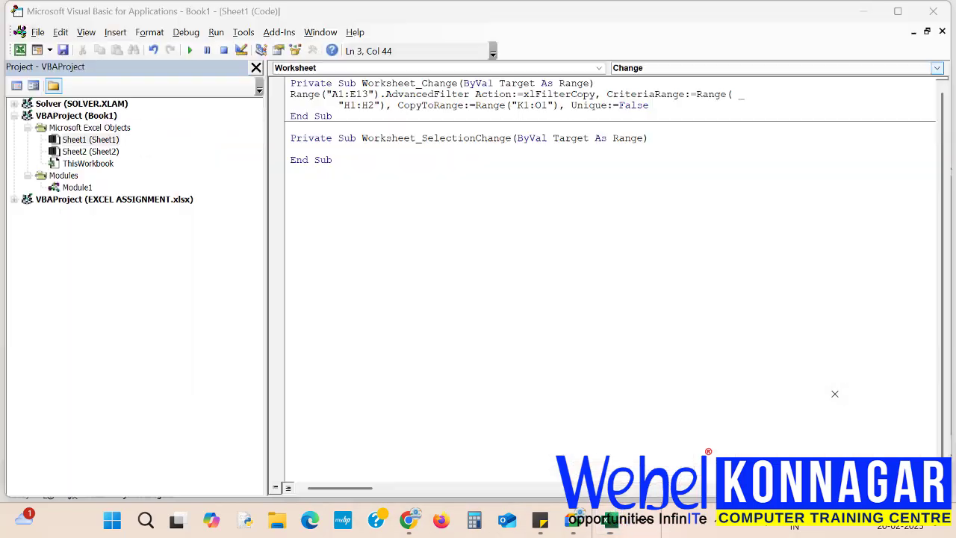
left_click(292, 93)
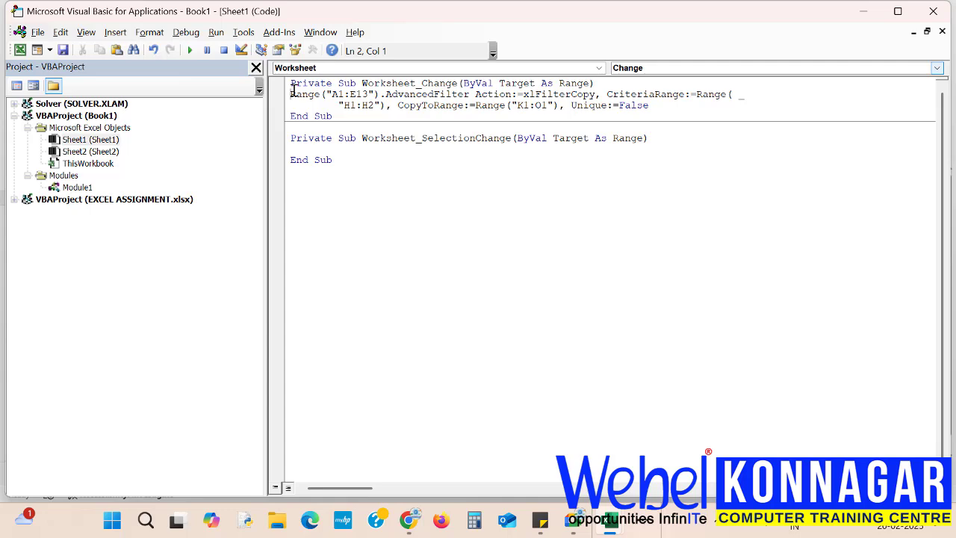
key("Return")
key("Up")
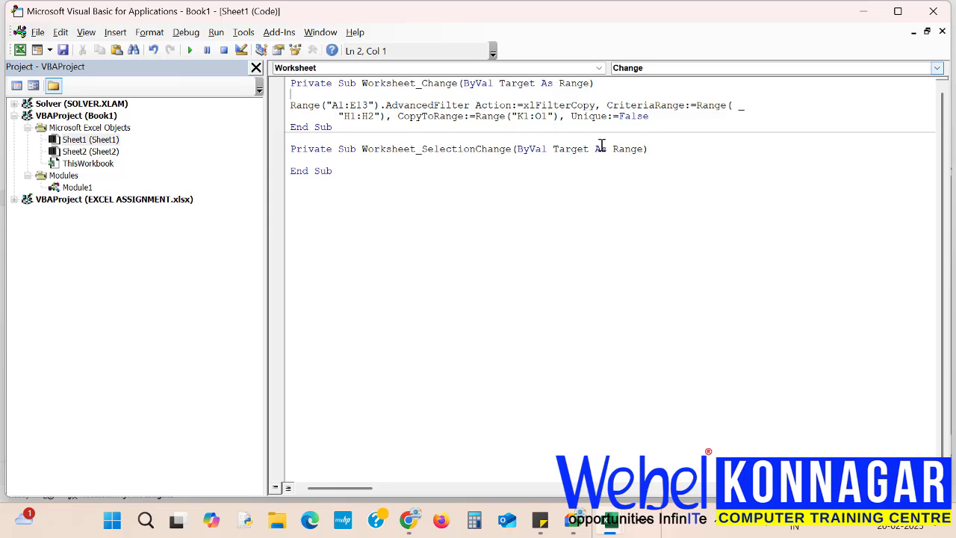
- Add the condition "If Target.Column = 8 Then" above the AdvancedFilter statement in the Worksheet_Change procedure
mouse_move(629, 522)
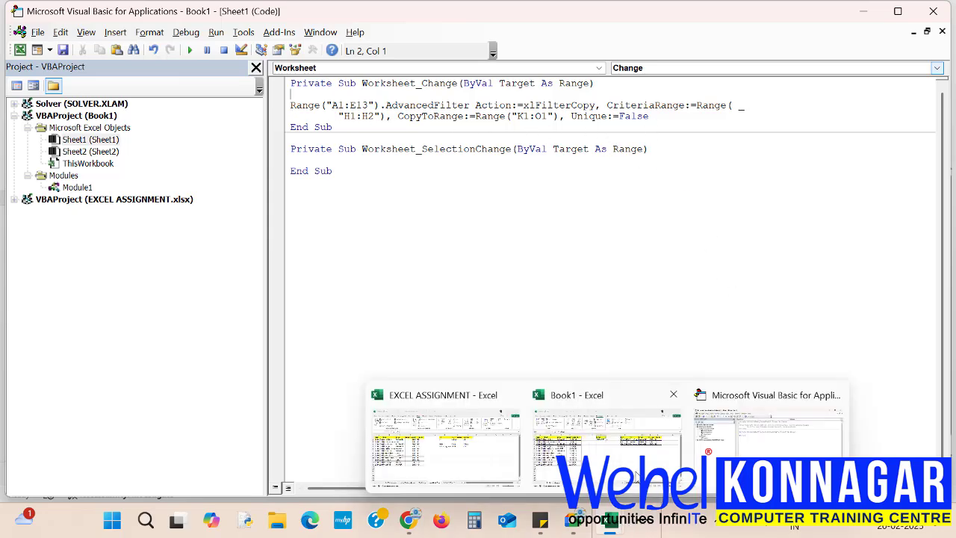
mouse_move(635, 469)
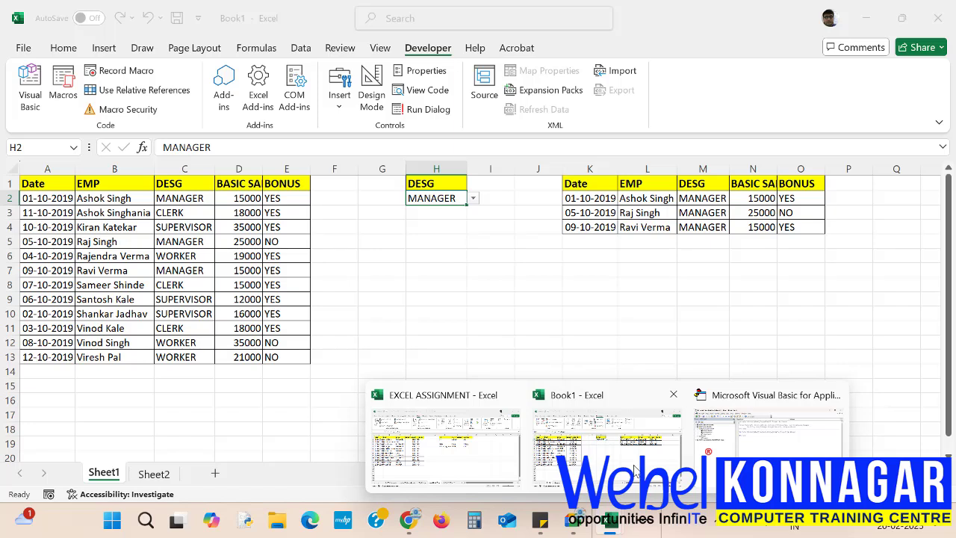
left_click(635, 469)
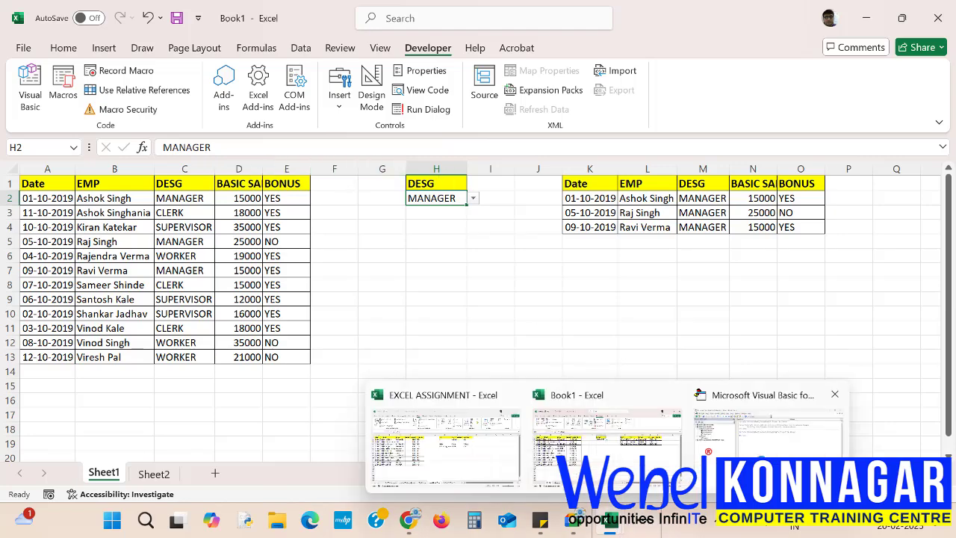
left_click(770, 436)
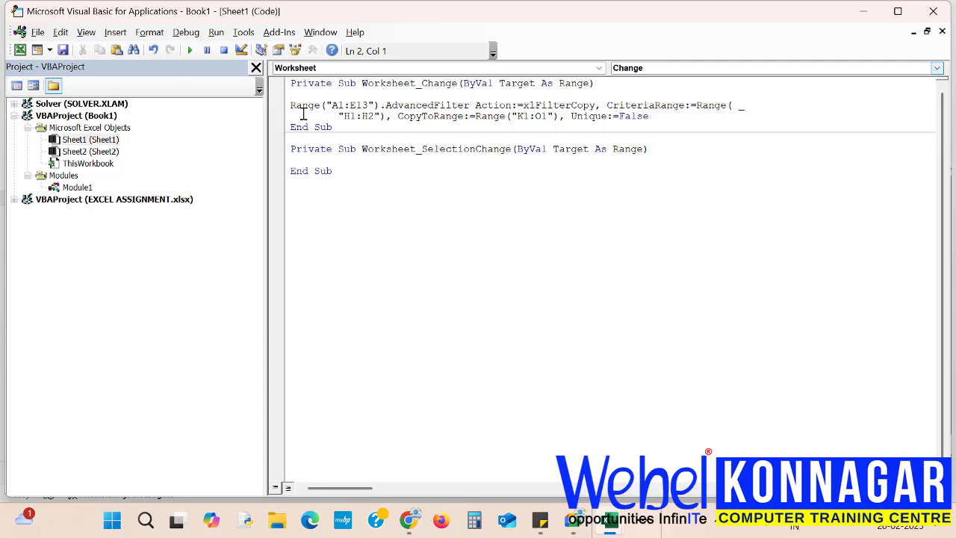
type("if target.")
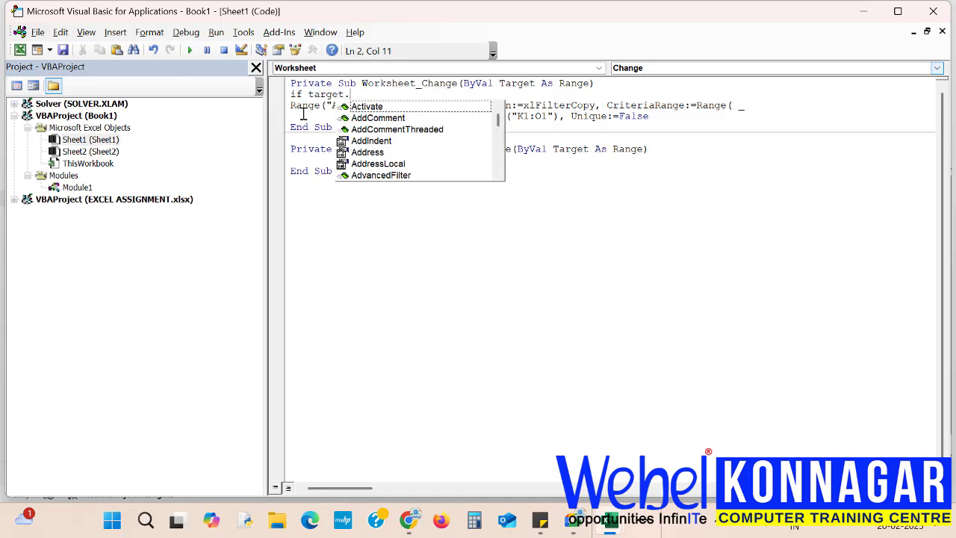
type("co")
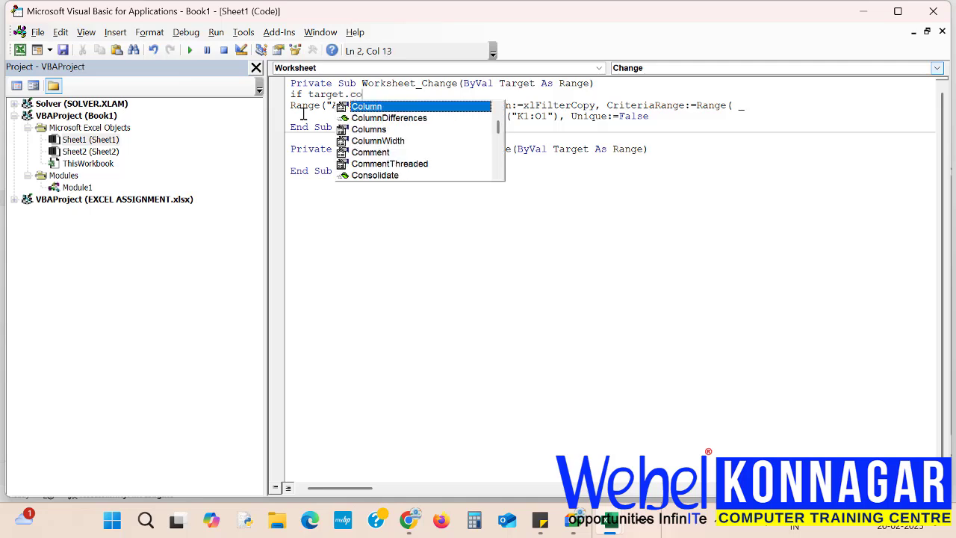
key("Tab")
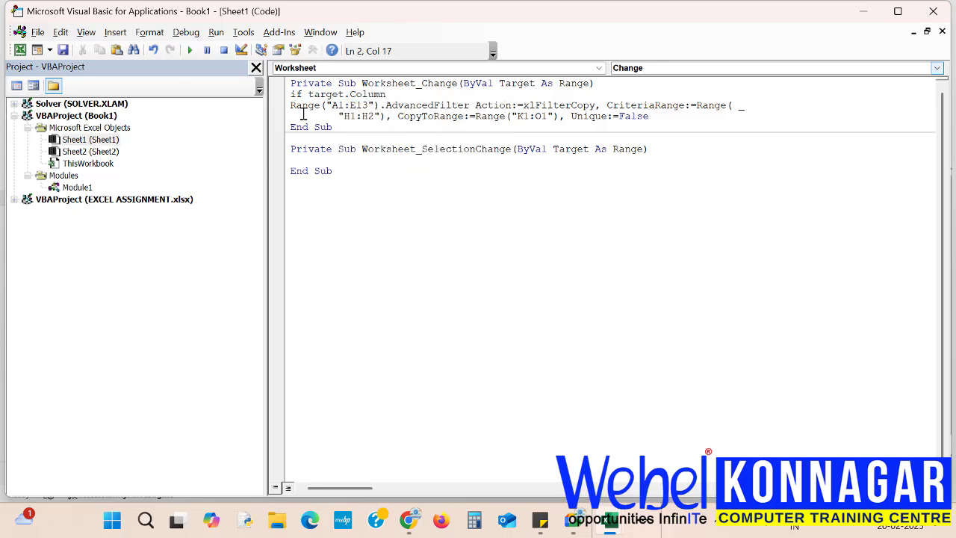
type("=8")
type("then")
key("Return")
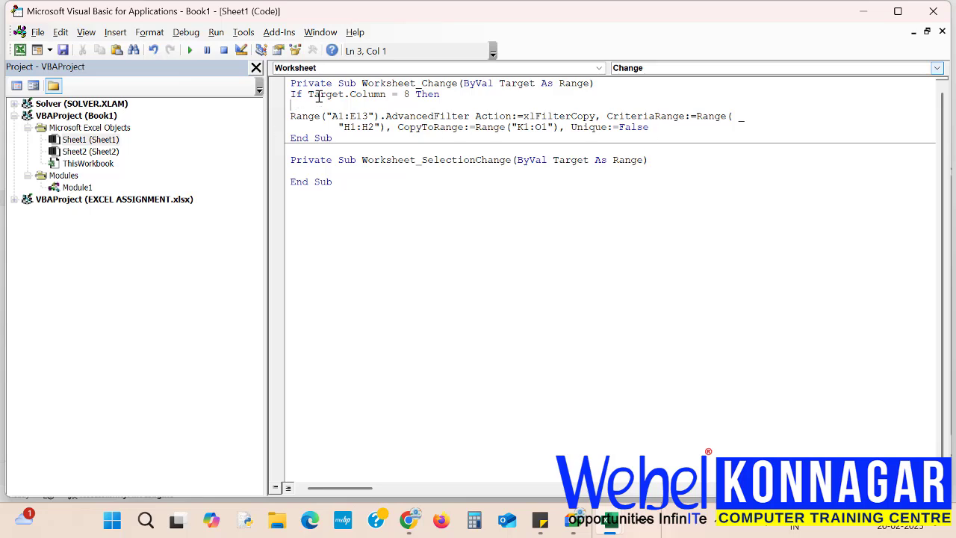
- Close the condition in the Worksheet_Change procedure with an End If line directly below the AdvancedFilter statement
left_click(653, 131)
key("Return")
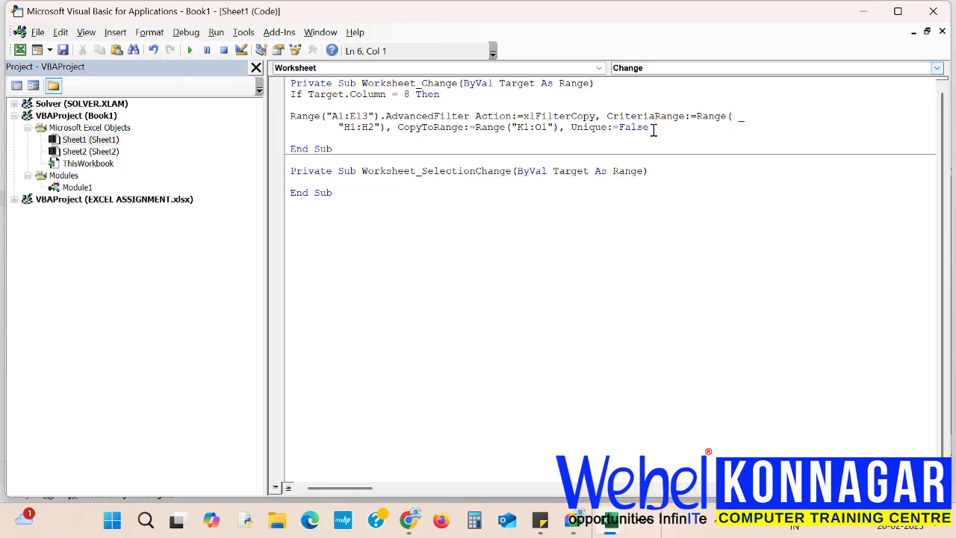
key("BackSpace")
type("end if")
left_click(362, 256)
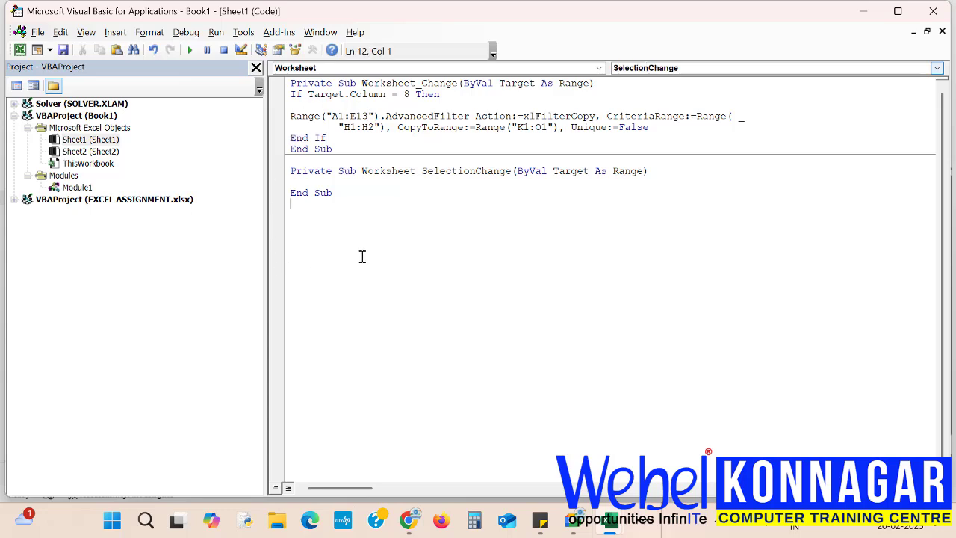
- Switch to the Book1 workbook, choose CLERK as the DESG criterion in H2 and autofit column L of the filtered table
mouse_move(572, 521)
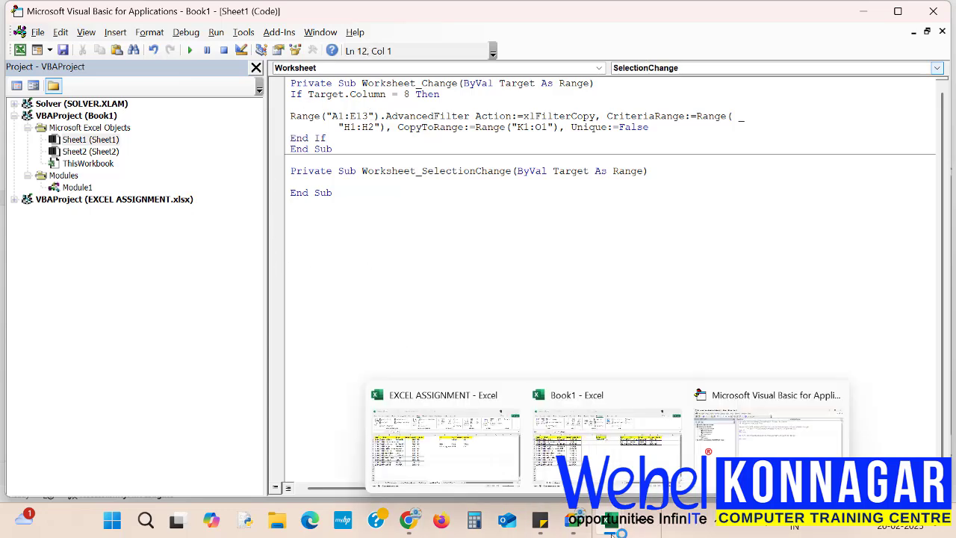
left_click(596, 447)
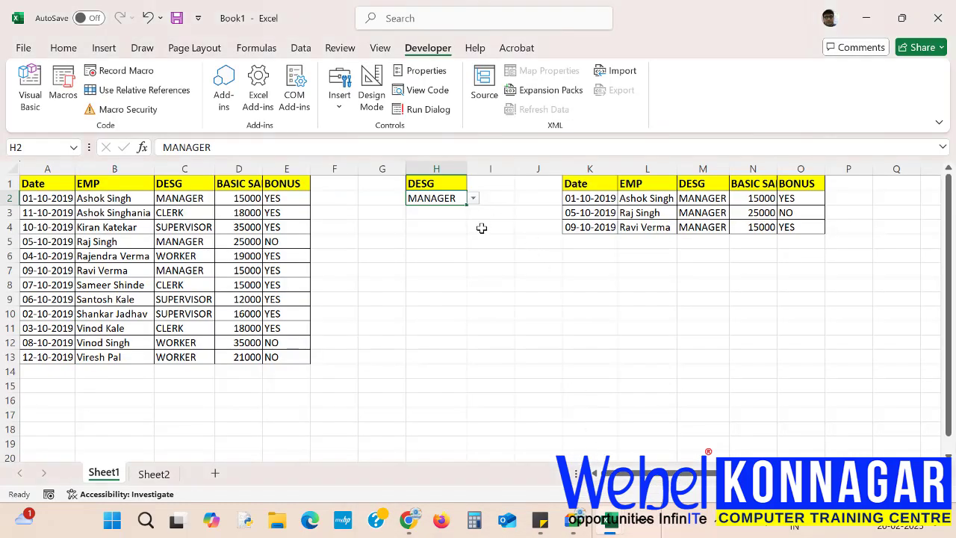
left_click(460, 270)
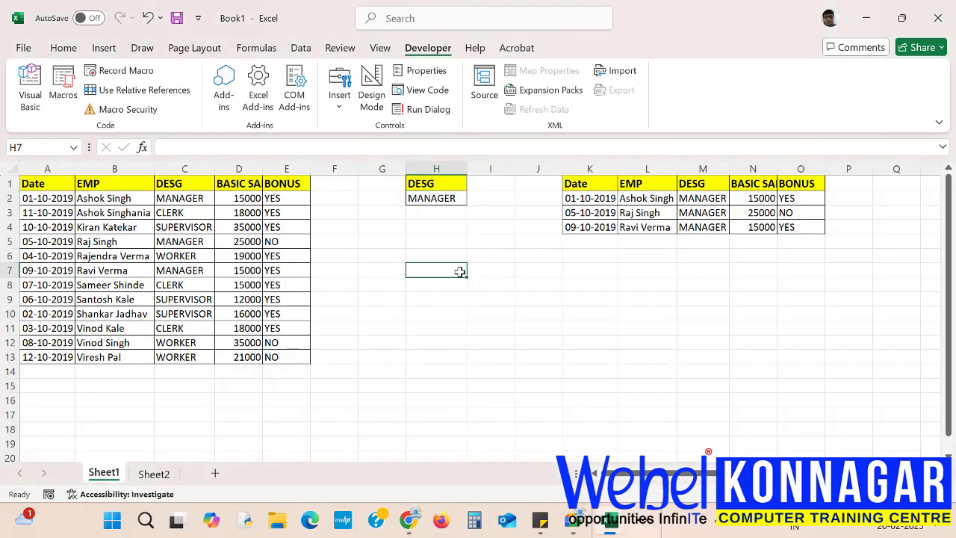
left_click(439, 198)
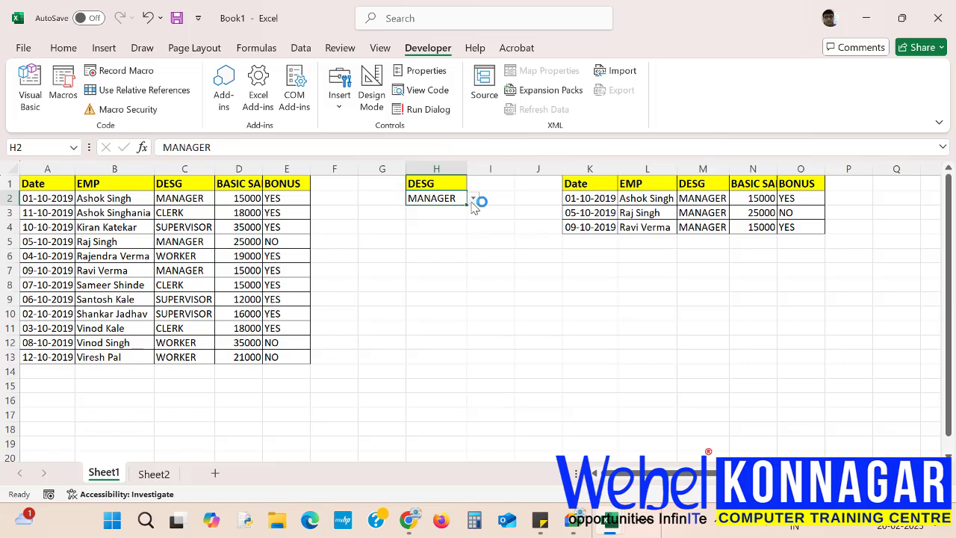
left_click(474, 200)
left_click(438, 221)
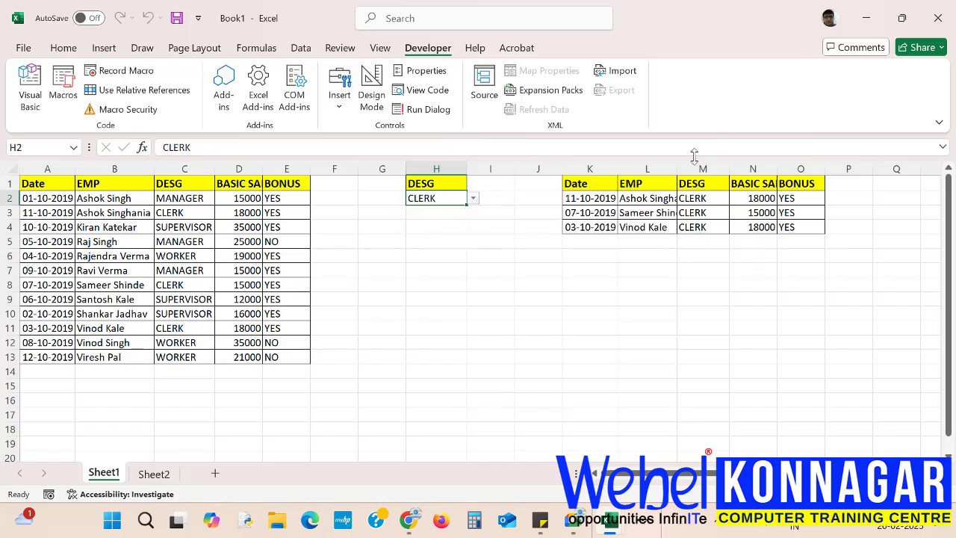
left_click_drag(676, 170, 675, 169)
double_click(675, 170)
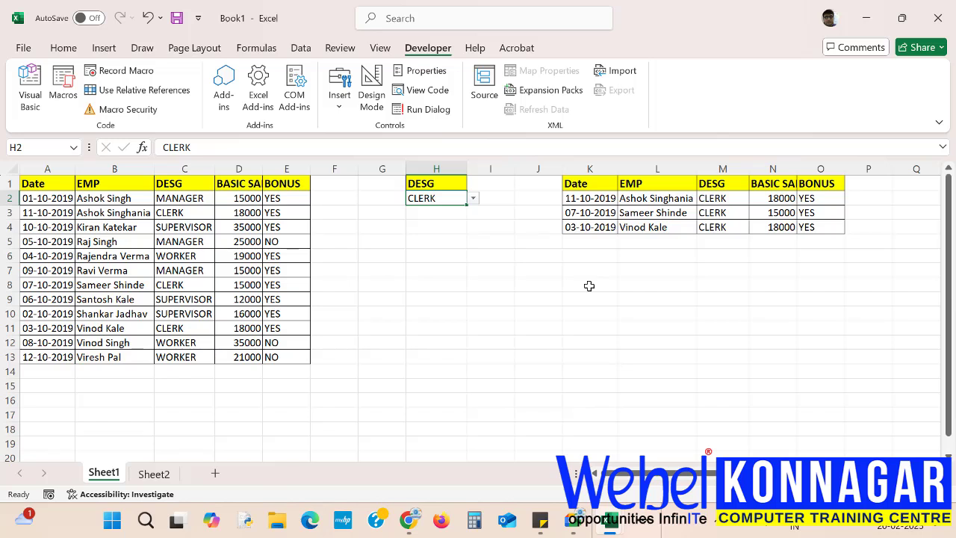
- Set the DESG criterion in H2 to WORKER and SUPERVISOR in turn and autofit column M of the filtered table
left_click(473, 198)
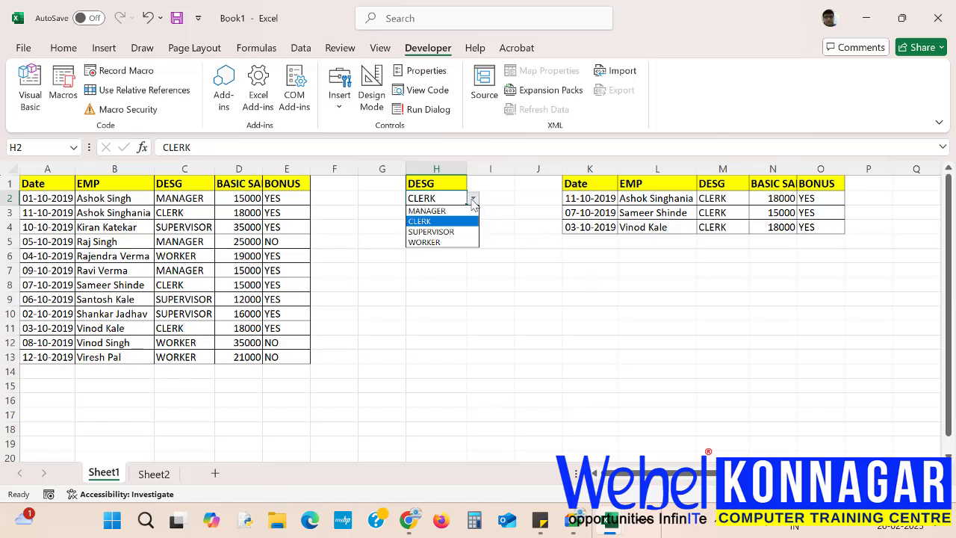
left_click(441, 242)
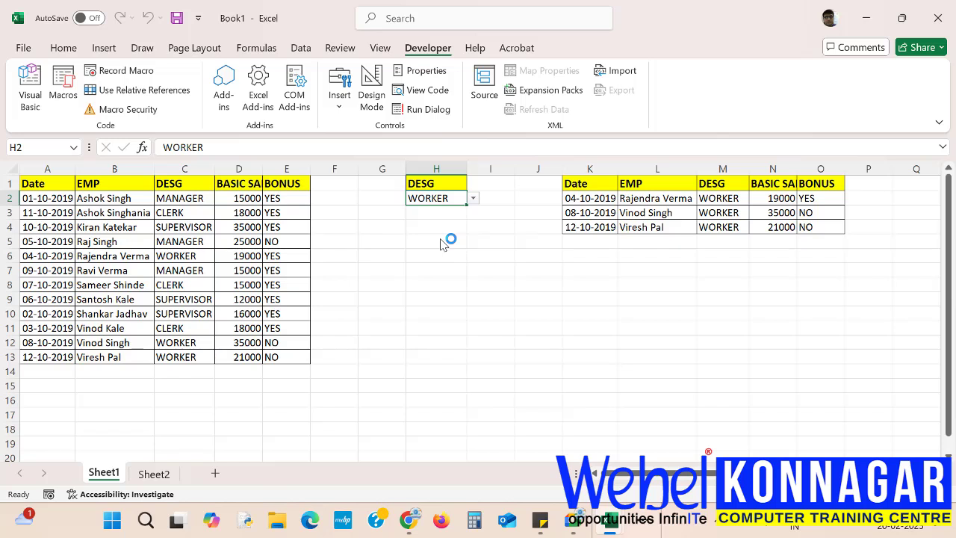
left_click(473, 198)
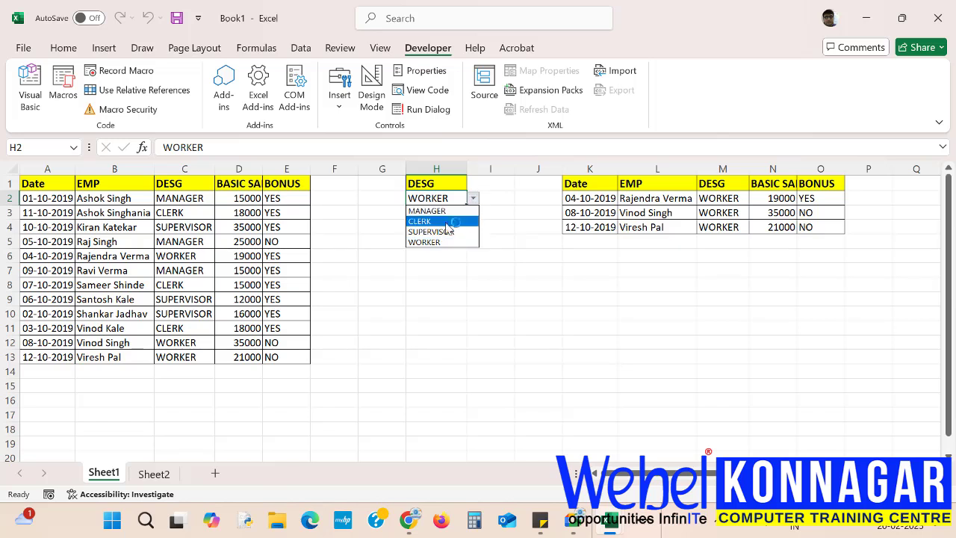
left_click(443, 233)
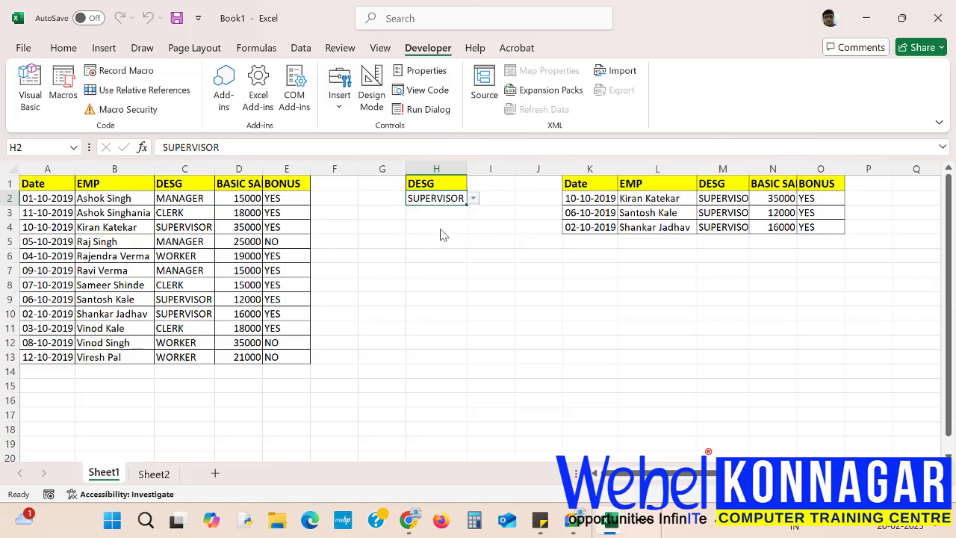
double_click(751, 168)
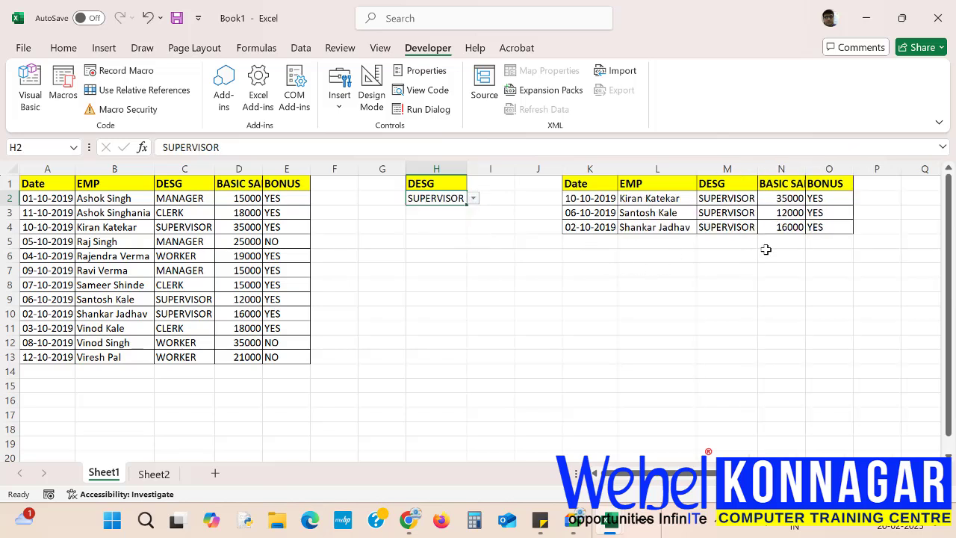
- Test the automatic filter by setting the DESG criterion in H2 to MANAGER, CLERK, SUPERVISOR and WORKER in turn
left_click(475, 198)
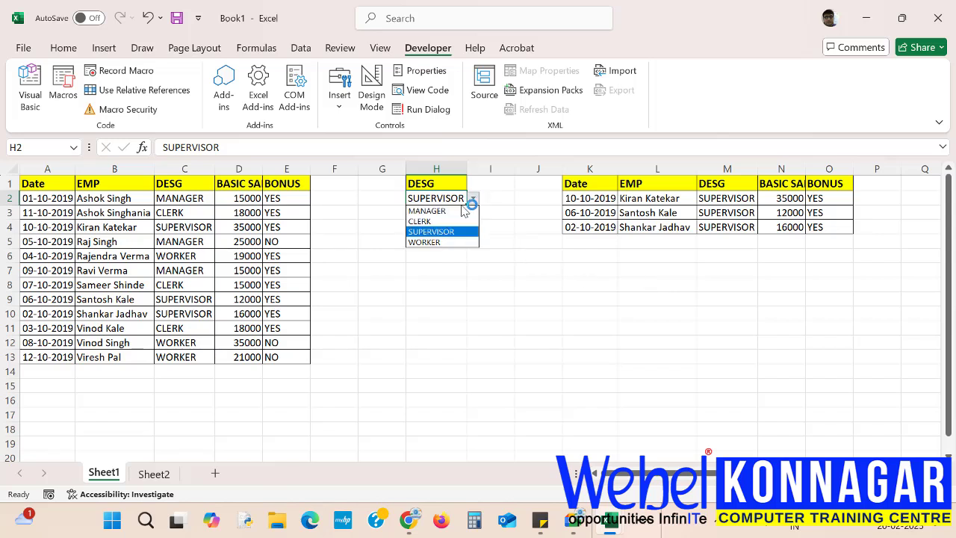
left_click(432, 210)
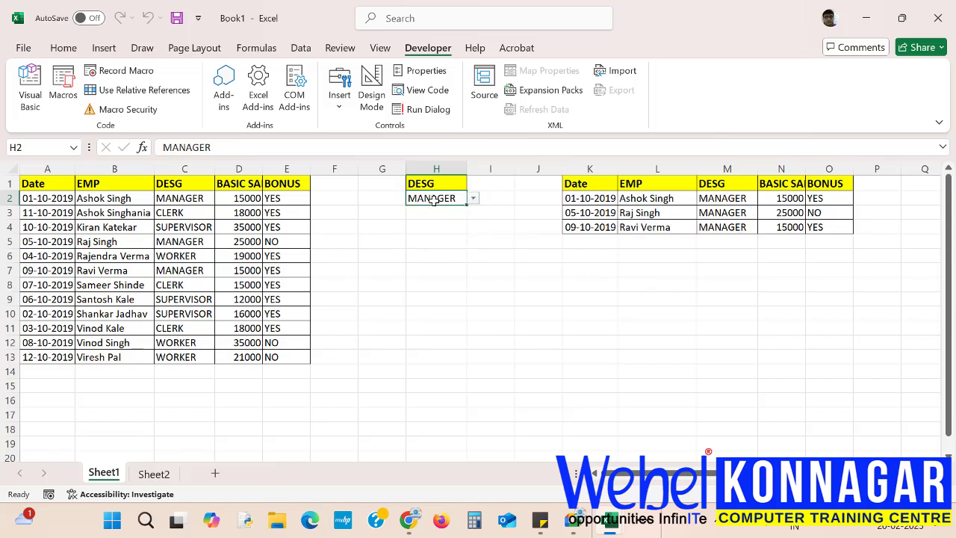
left_click(475, 199)
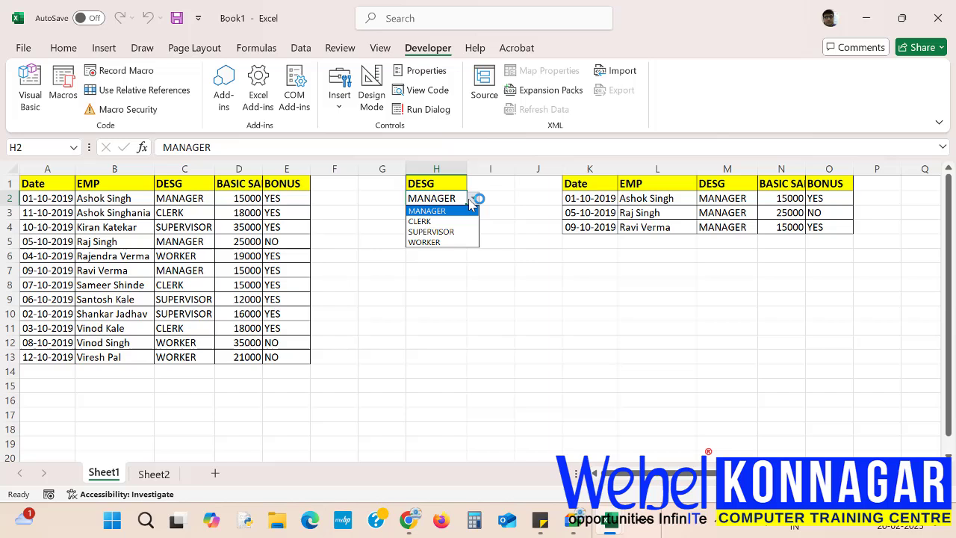
left_click(430, 221)
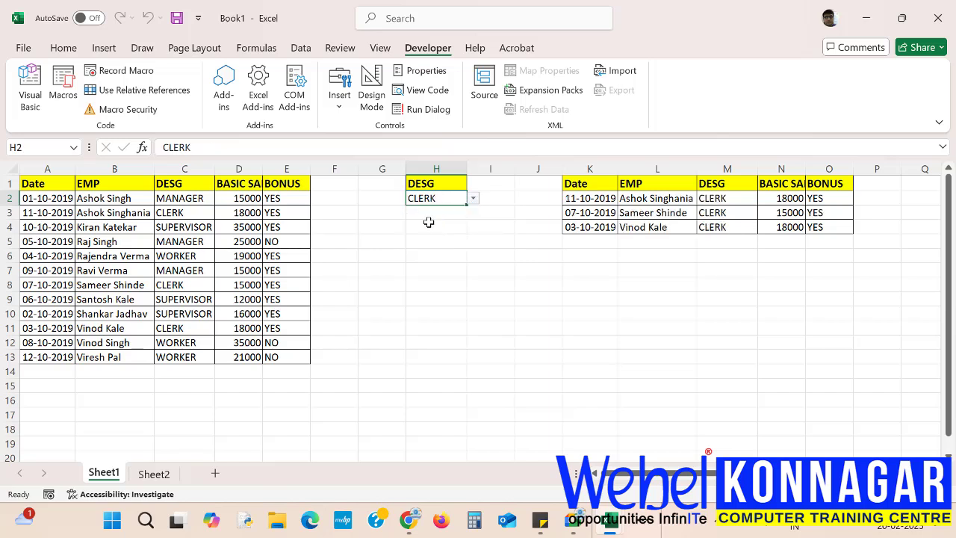
left_click(487, 198)
left_click(454, 200)
left_click(473, 198)
left_click(439, 231)
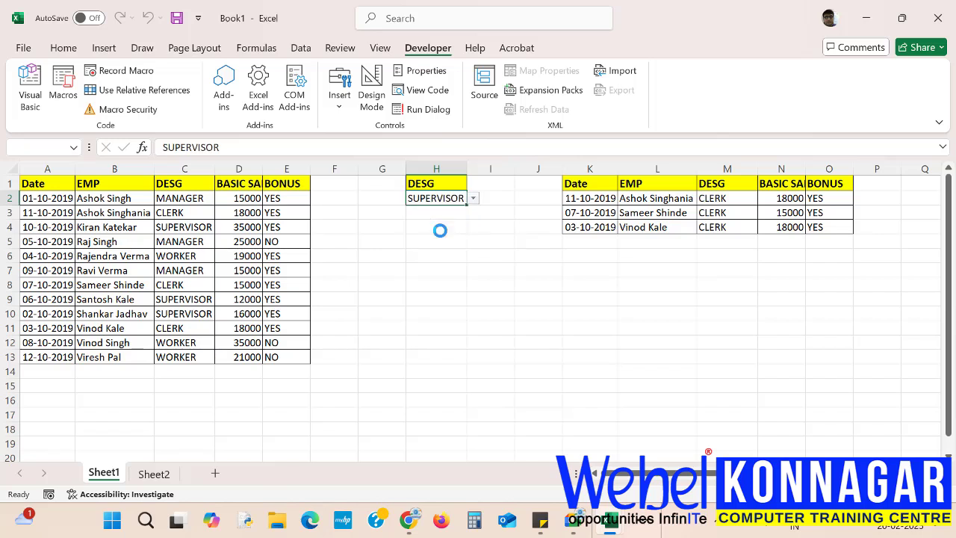
left_click(474, 199)
left_click(441, 240)
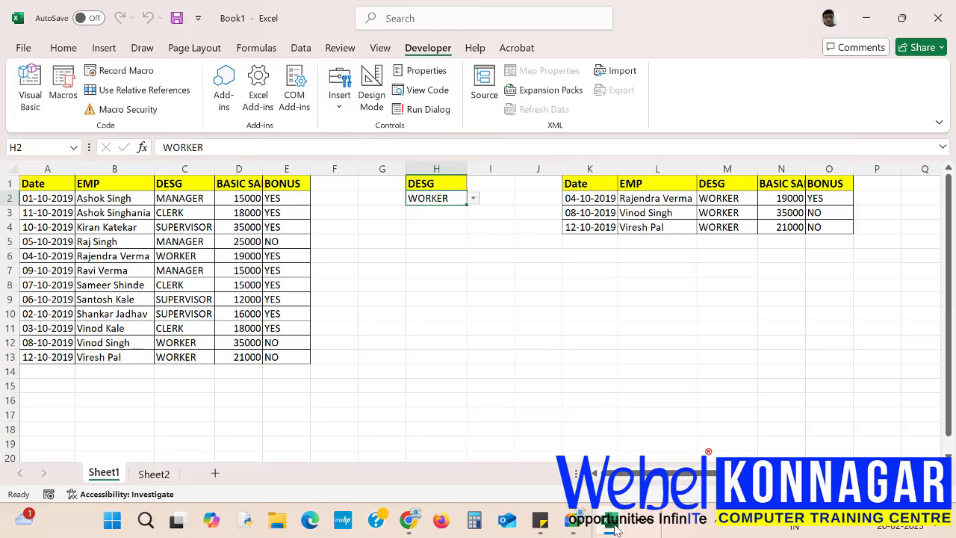
- Review the Advanced Filter sheet in the EXCEL ASSIGNMENT workbook and compare the filtered tables on Sheet2 and Sheet1 of Book1
mouse_move(621, 528)
left_click(462, 472)
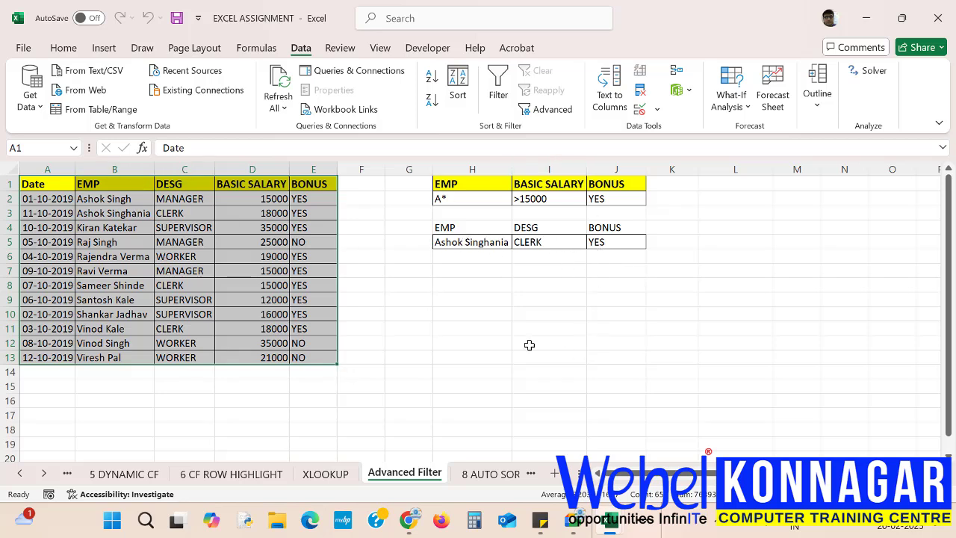
mouse_move(619, 522)
left_click(624, 464)
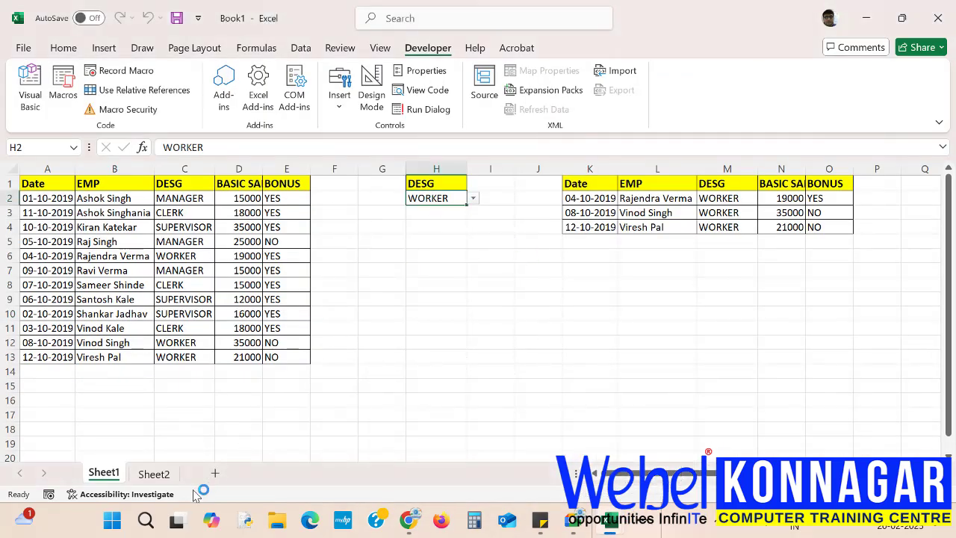
left_click(154, 474)
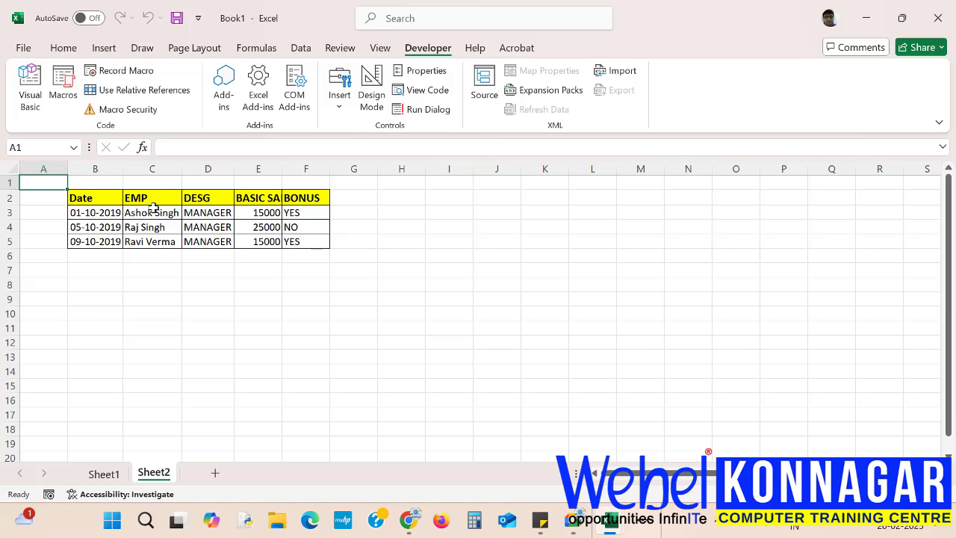
left_click(117, 474)
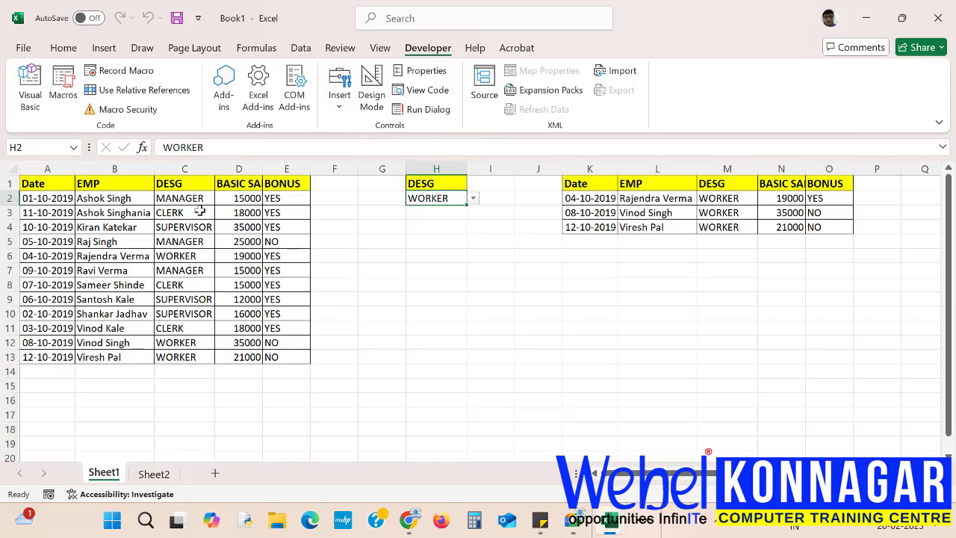
left_click(157, 474)
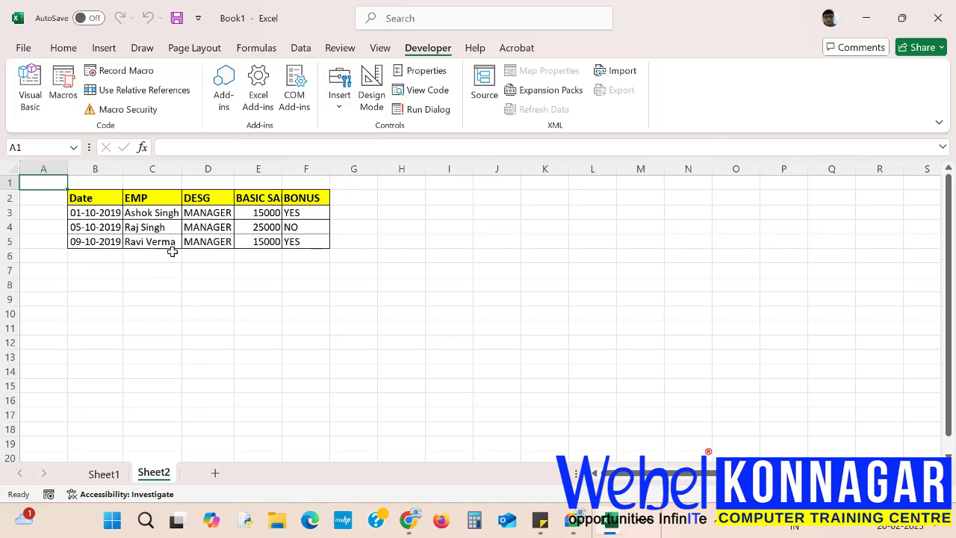
left_click(104, 474)
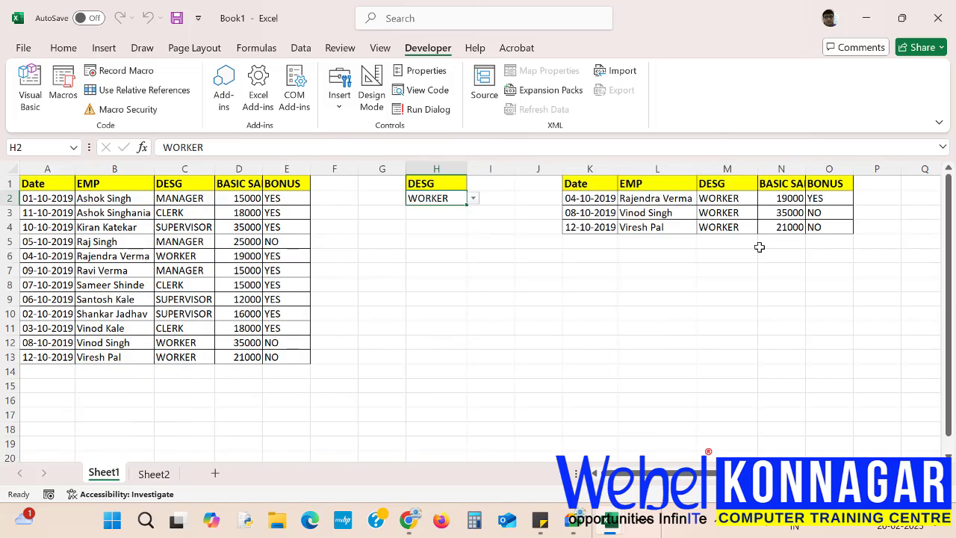
- Set the DESG criterion in H2 on Sheet1 to CLERK to refilter the employee table
left_click(473, 199)
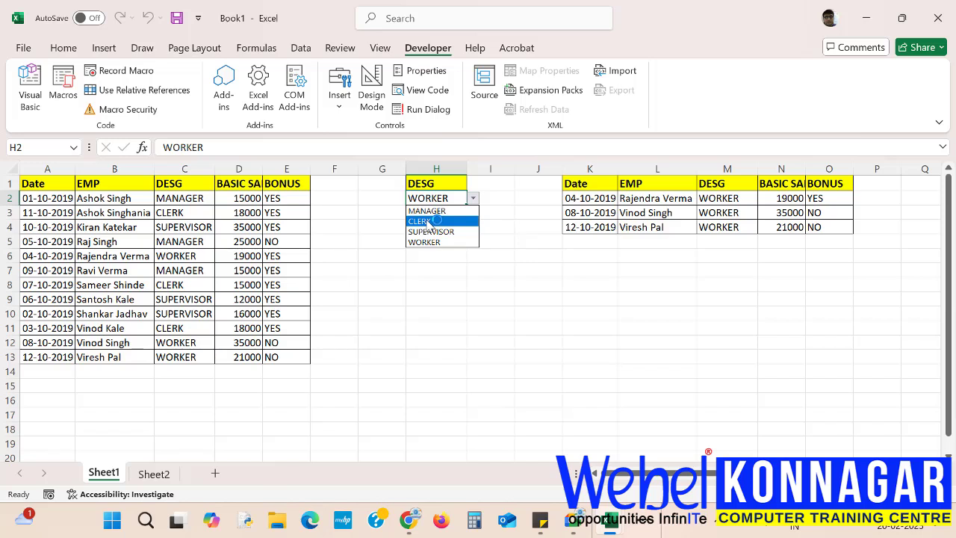
left_click(429, 222)
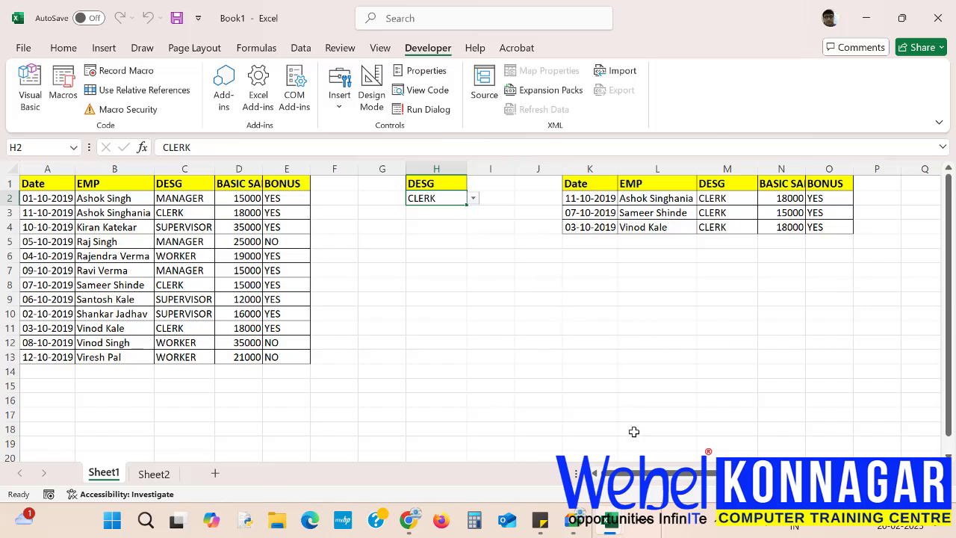
left_click(644, 526)
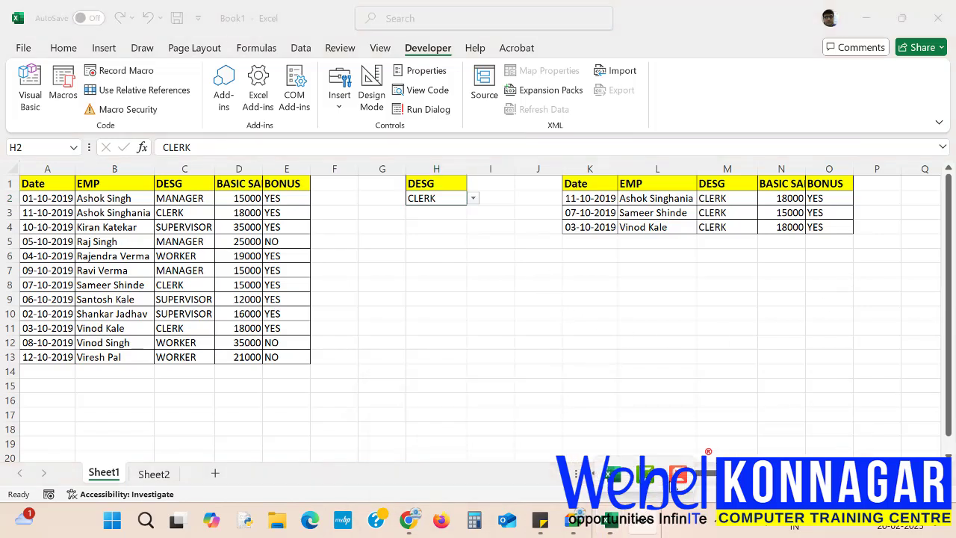